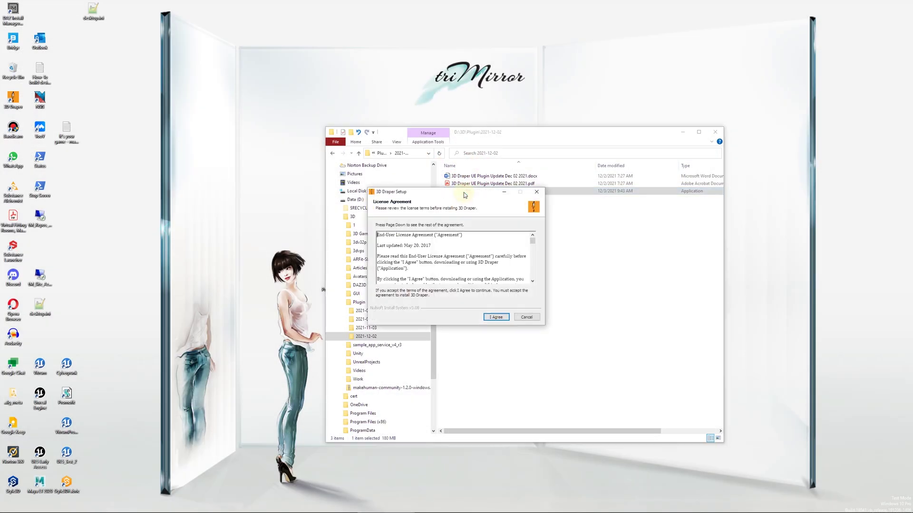
# Accept the 3D Draper license, expand the Draper Plugin components, and agree to pick the Unreal Engine folder manually.
pyautogui.click(501, 318)
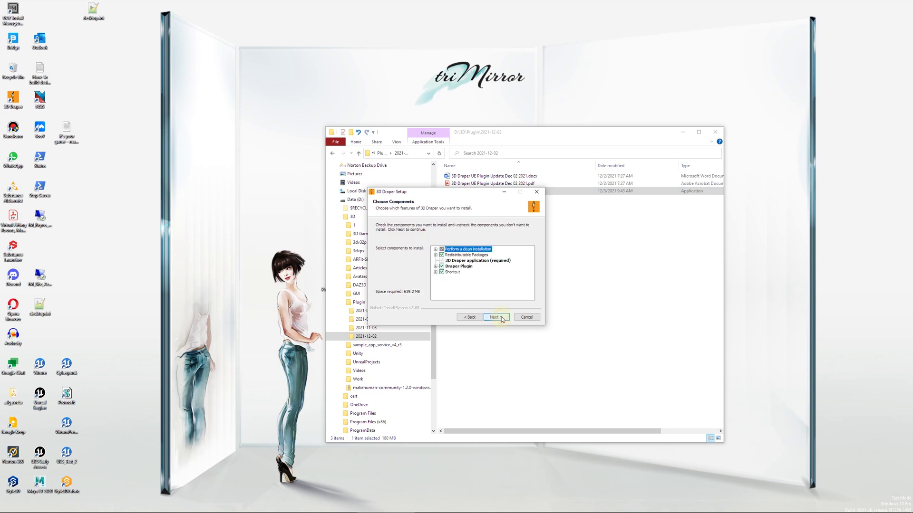
pyautogui.click(435, 266)
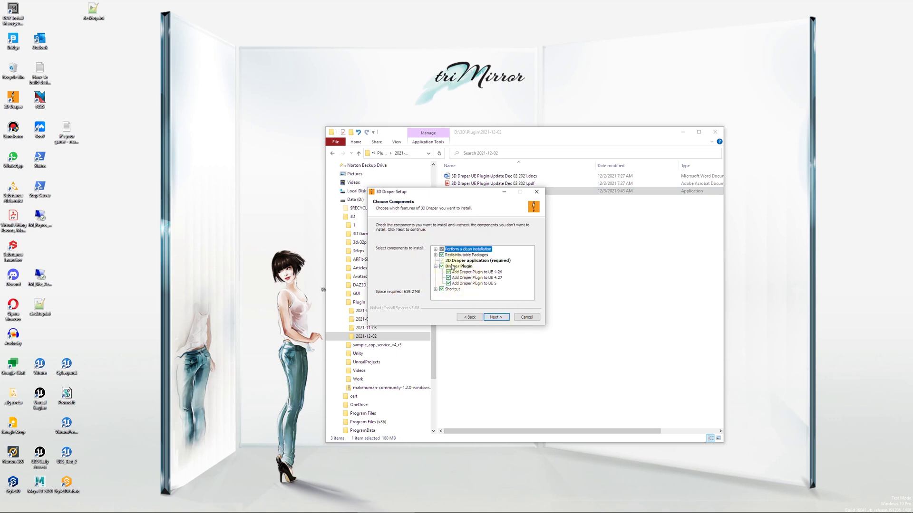
pyautogui.click(501, 318)
pyautogui.click(501, 318)
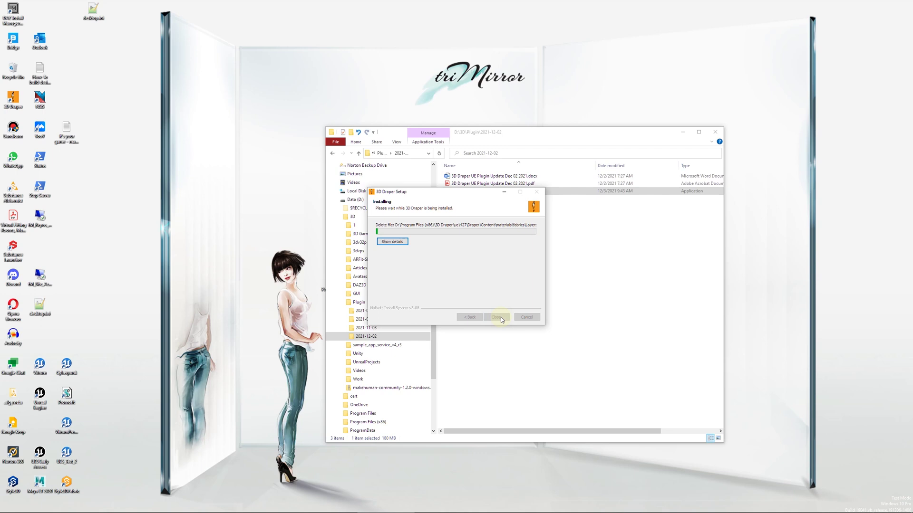
pyautogui.click(435, 267)
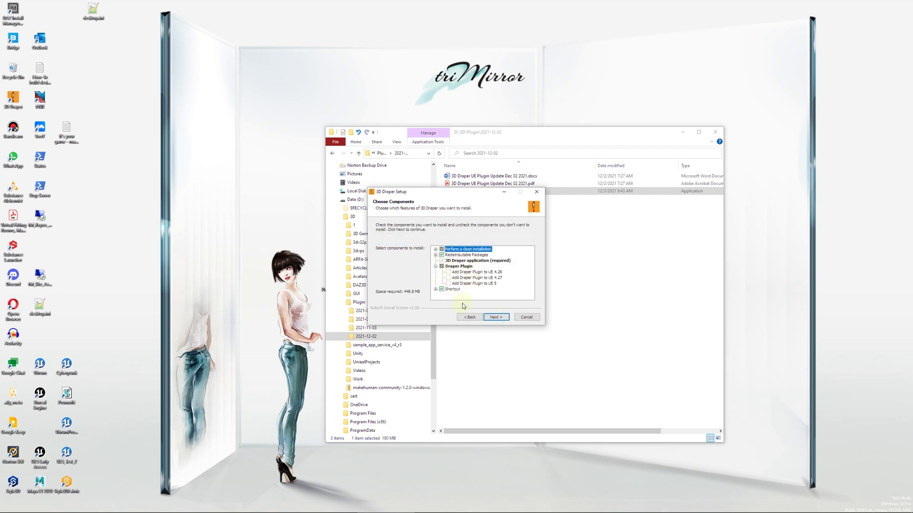
pyautogui.click(497, 317)
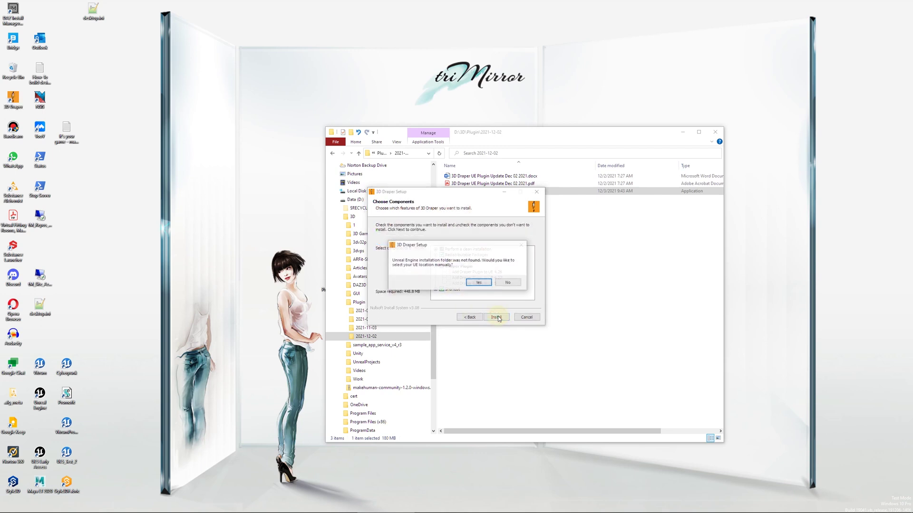
pyautogui.click(479, 285)
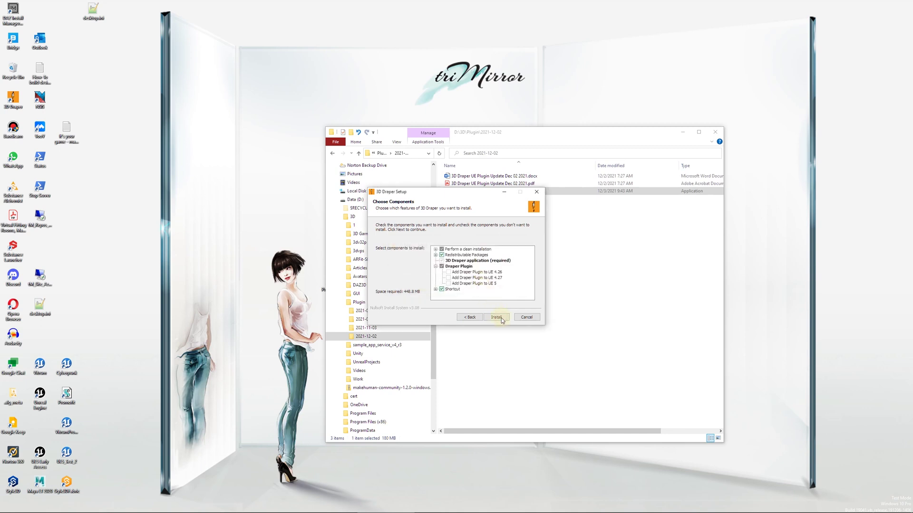
# Set D:\Program Files\Epic Games\UE_5.0EA as the Unreal Engine folder for the installation.
pyautogui.click(500, 318)
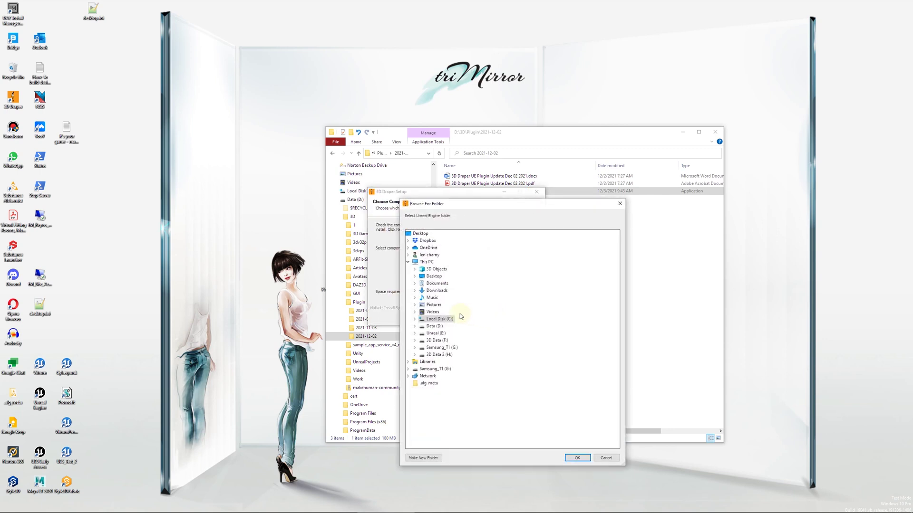
pyautogui.click(414, 327)
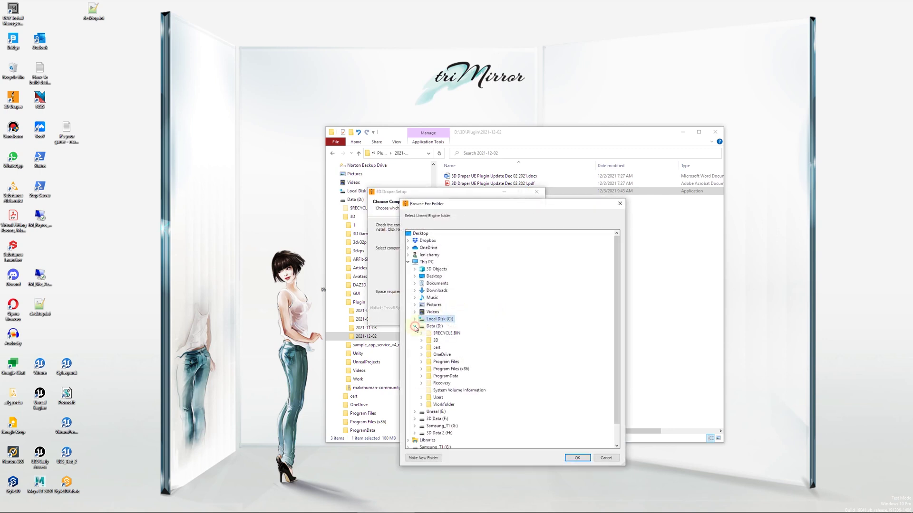
pyautogui.click(421, 362)
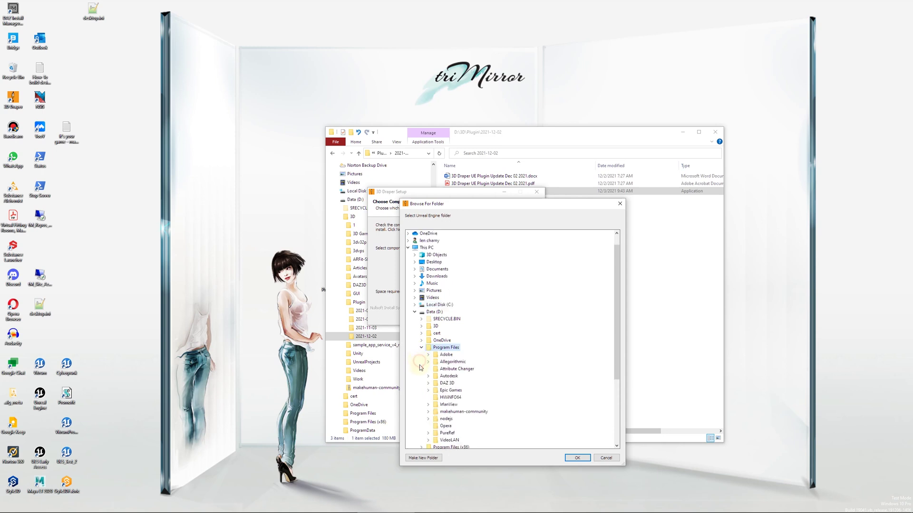
pyautogui.click(429, 391)
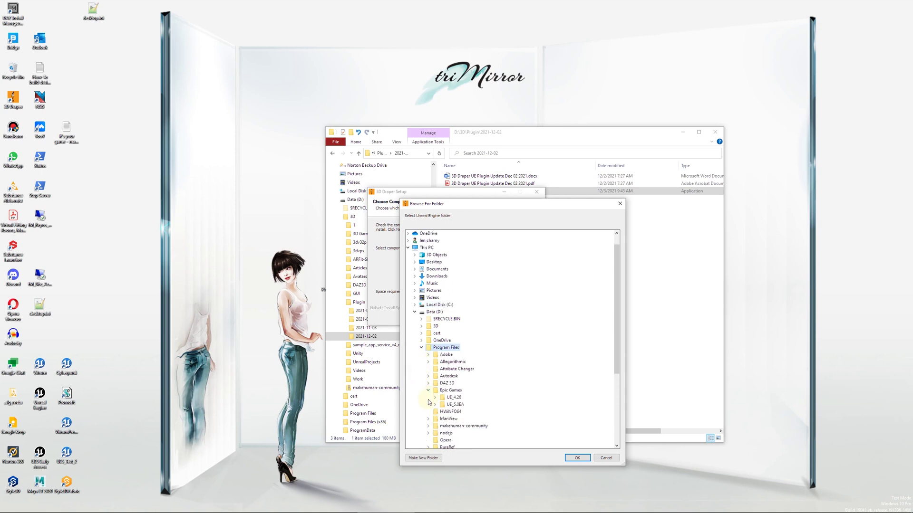
pyautogui.click(444, 405)
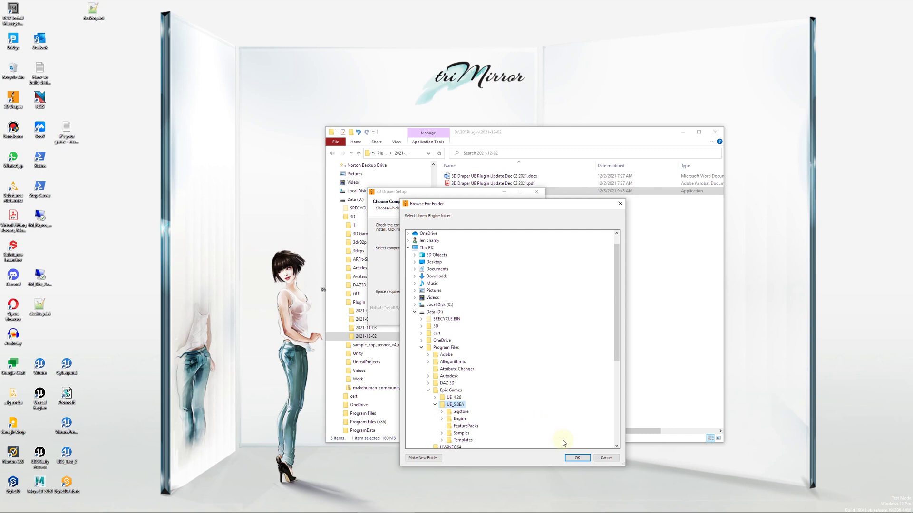
pyautogui.click(577, 458)
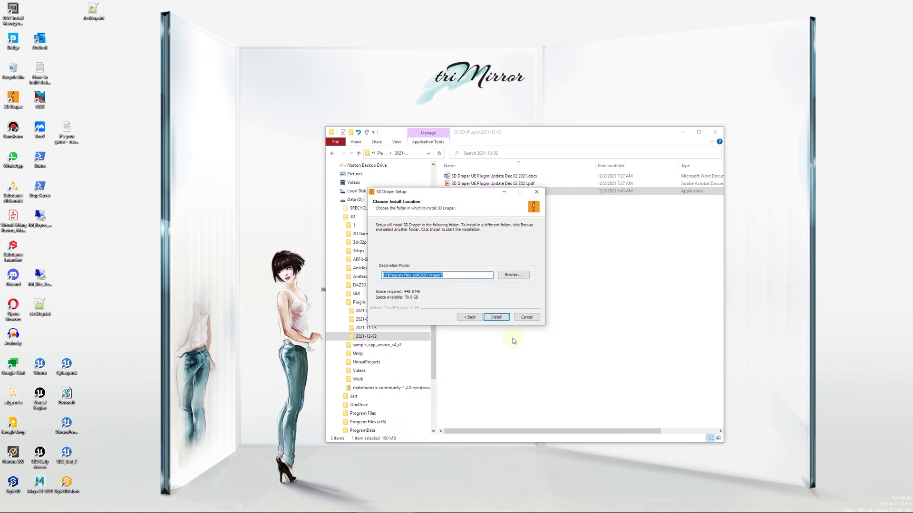
# Install 3D Draper and confirm the Draper plugin folder exists in UE_5.0EA\Engine\Plugins.
pyautogui.click(498, 317)
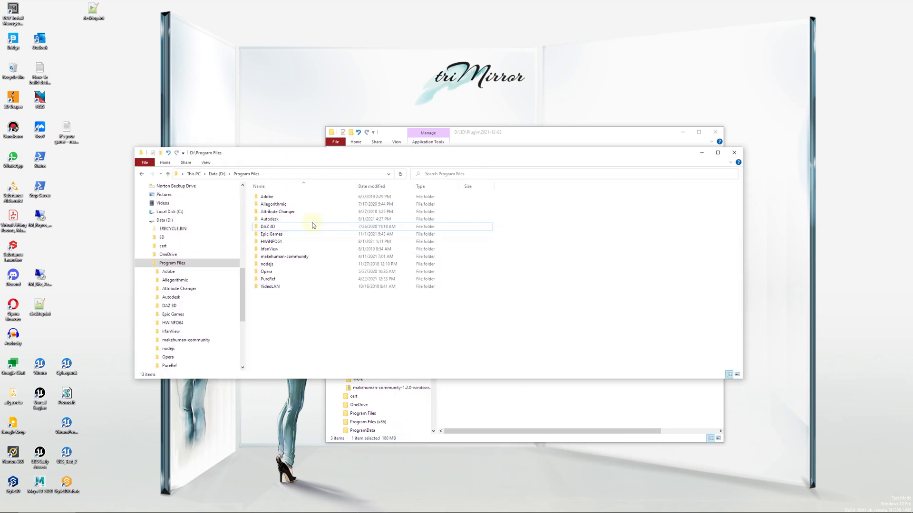
pyautogui.doubleClick(273, 235)
pyautogui.doubleClick(267, 203)
pyautogui.doubleClick(267, 205)
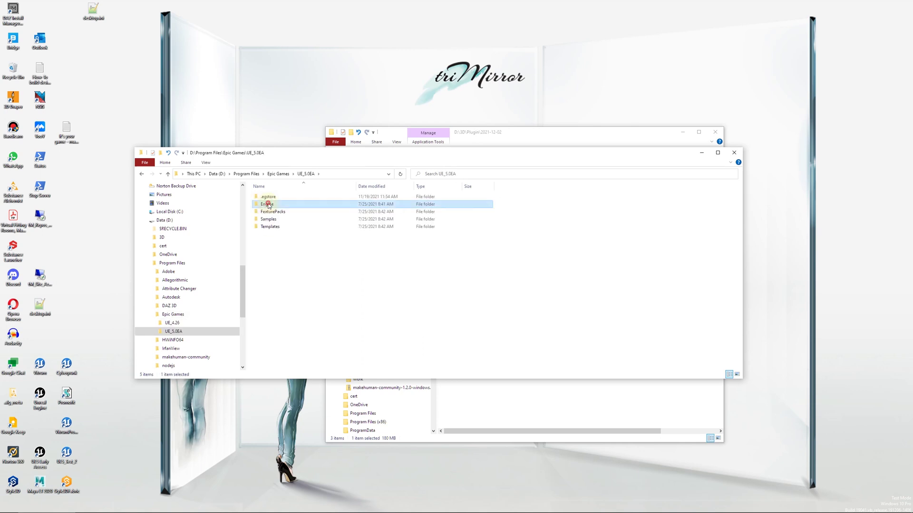
pyautogui.doubleClick(268, 257)
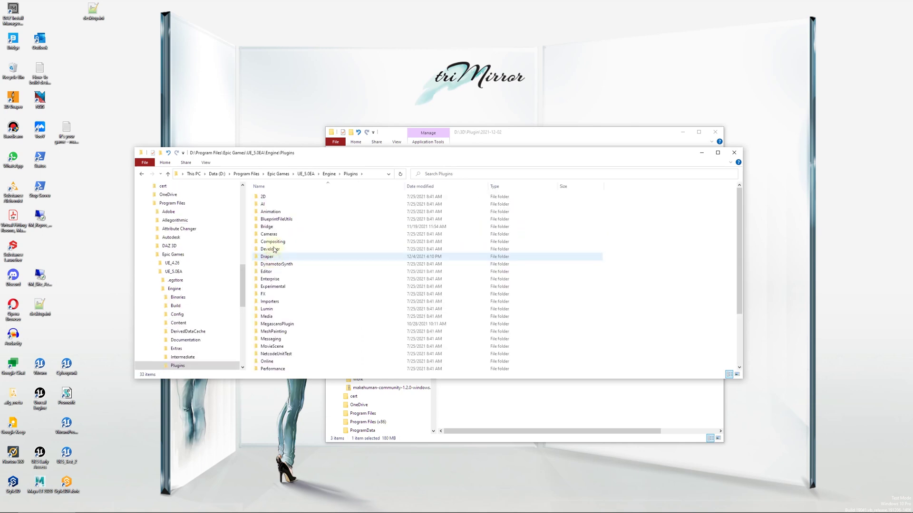
pyautogui.click(269, 257)
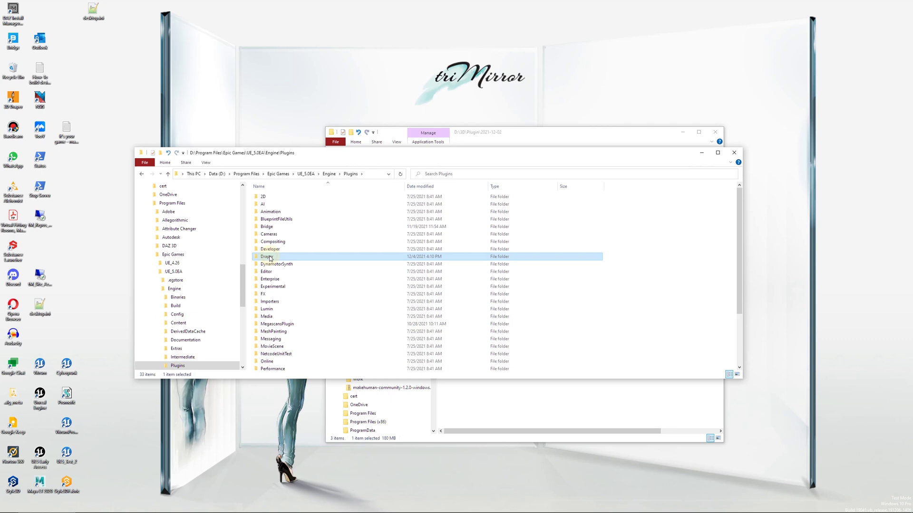
pyautogui.scroll(-5, 186, 286)
# Check the Draper folder inside Program Files (x86)\3D Draper\ue\426.
pyautogui.click(177, 271)
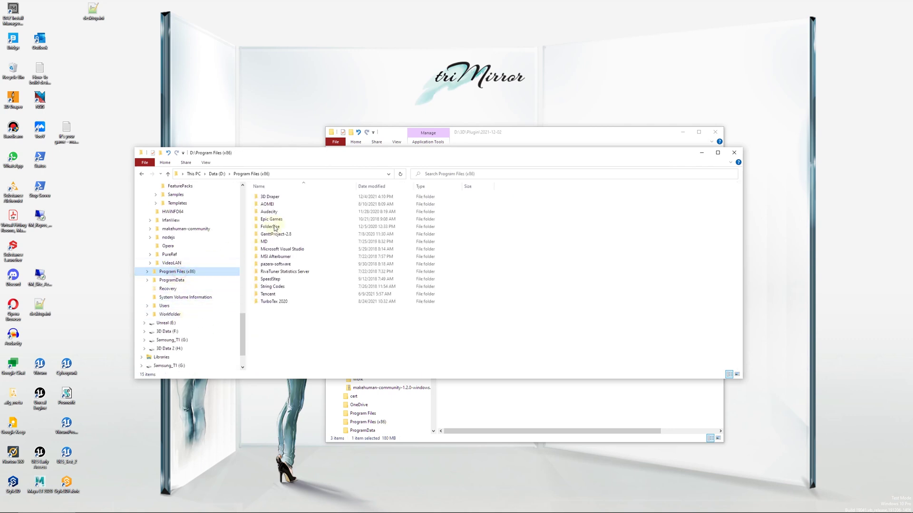
pyautogui.doubleClick(280, 197)
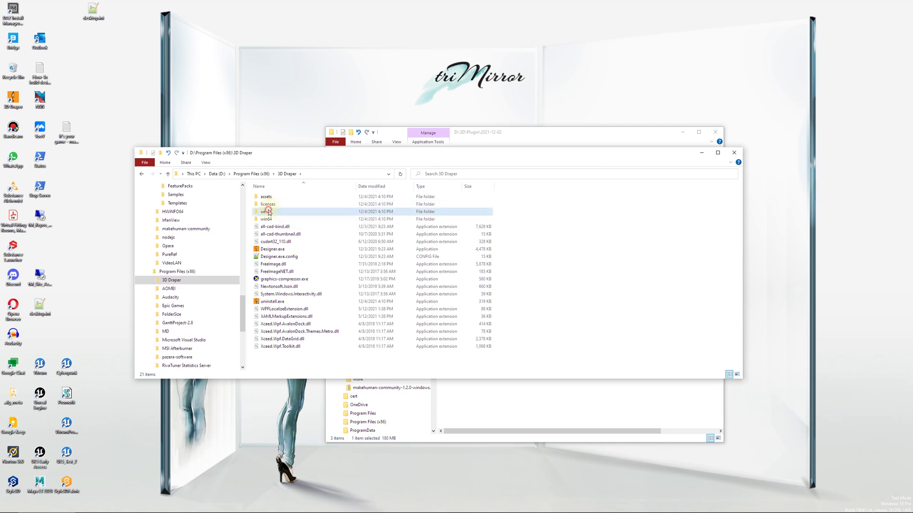
pyautogui.doubleClick(266, 212)
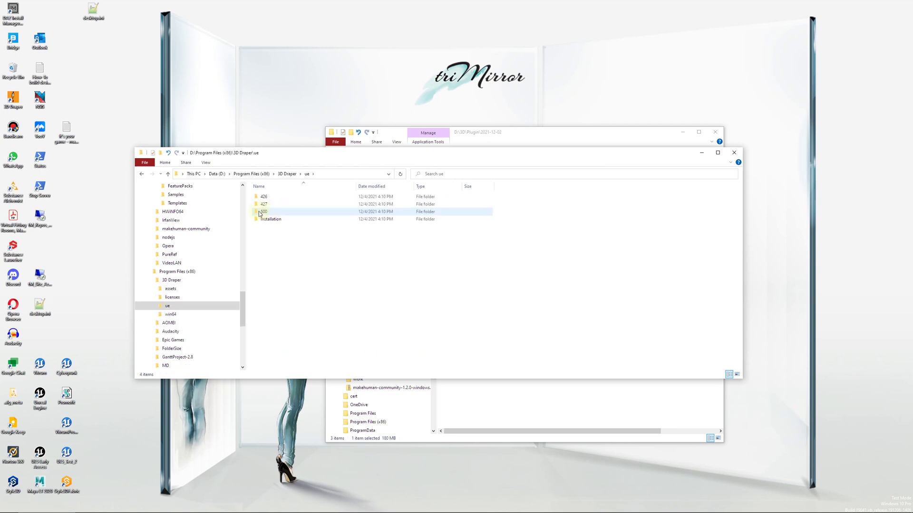
pyautogui.doubleClick(264, 196)
pyautogui.click(267, 199)
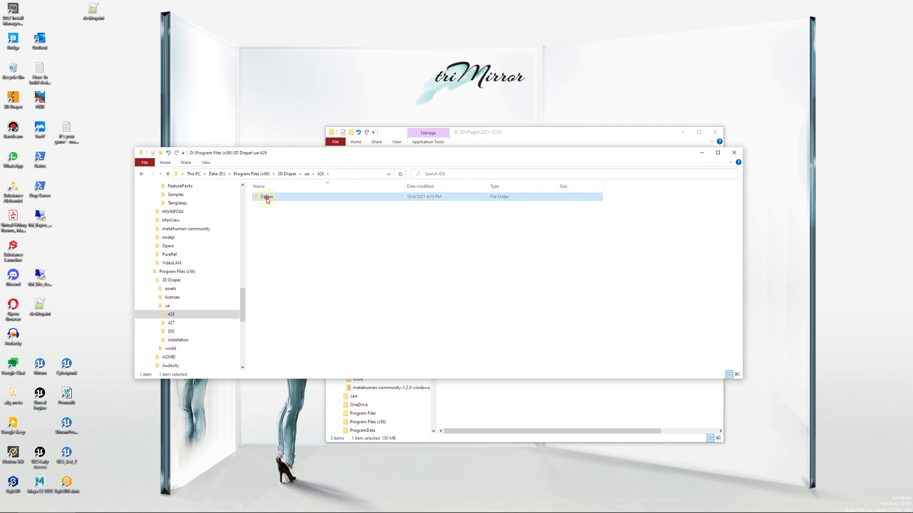
# Confirm the Draper plugin folder also exists in UE_4.26\Engine\Plugins.
pyautogui.scroll(6, 238, 289)
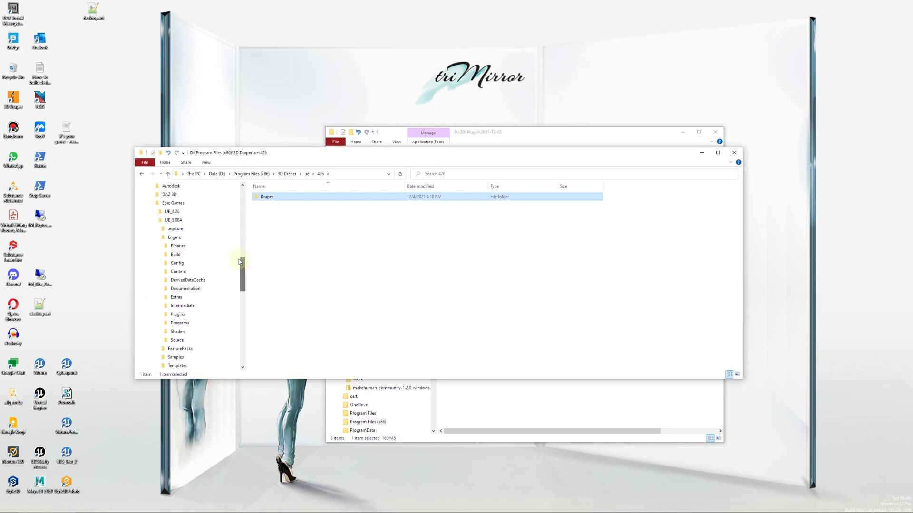
pyautogui.click(185, 214)
pyautogui.doubleClick(265, 204)
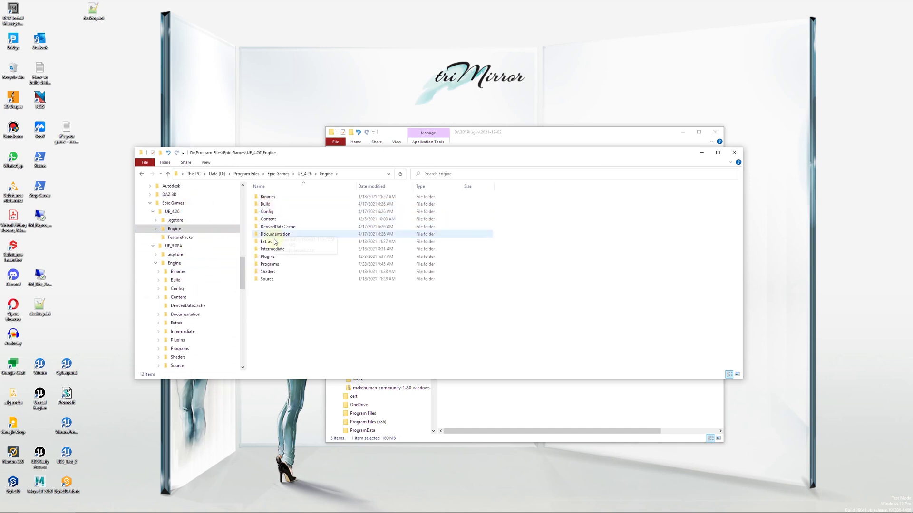
pyautogui.doubleClick(272, 257)
pyautogui.click(277, 256)
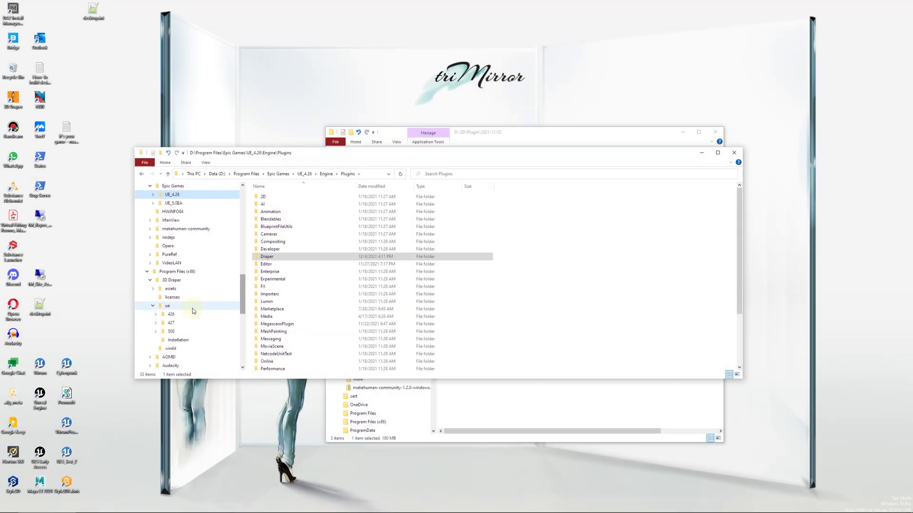
# Open the Installation ReadMe.txt from the ue folder in Notepad++.
pyautogui.click(168, 306)
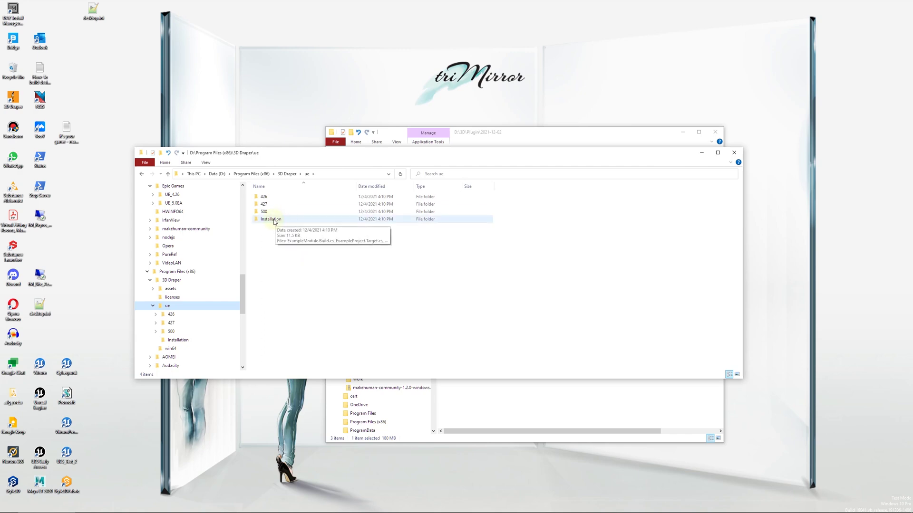
pyautogui.doubleClick(271, 219)
pyautogui.rightClick(284, 213)
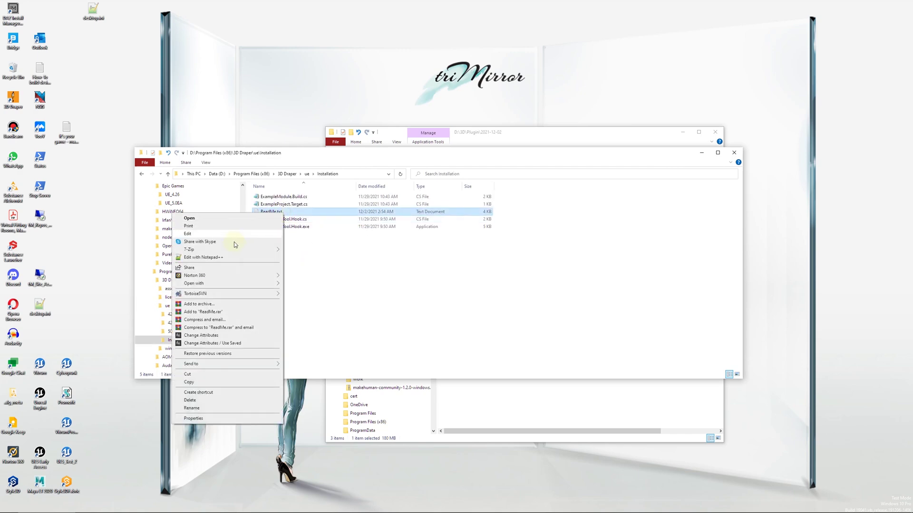
pyautogui.click(226, 257)
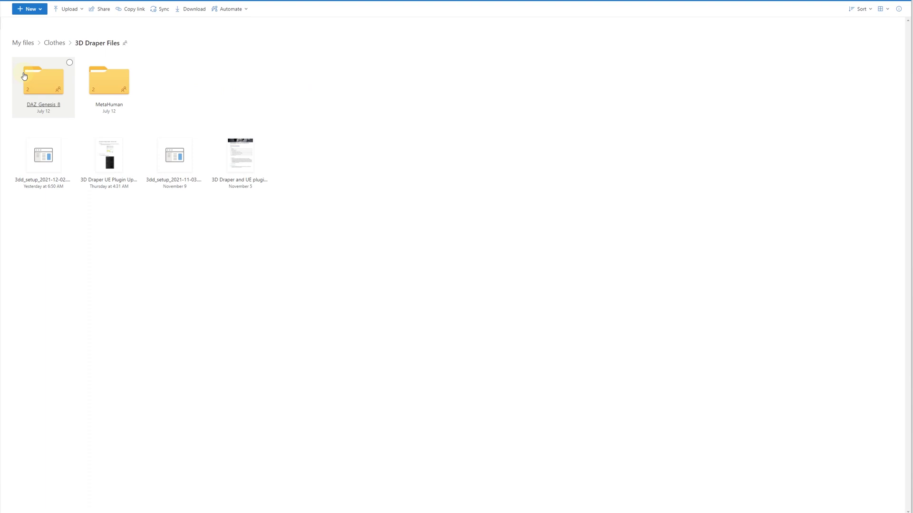
# Download VelvetDress_MH.tri and Dress-Silk_MH.tri from OneDrive MetaHuman > f_tal_unw_body_LOD0 > Dresses.
pyautogui.click(99, 93)
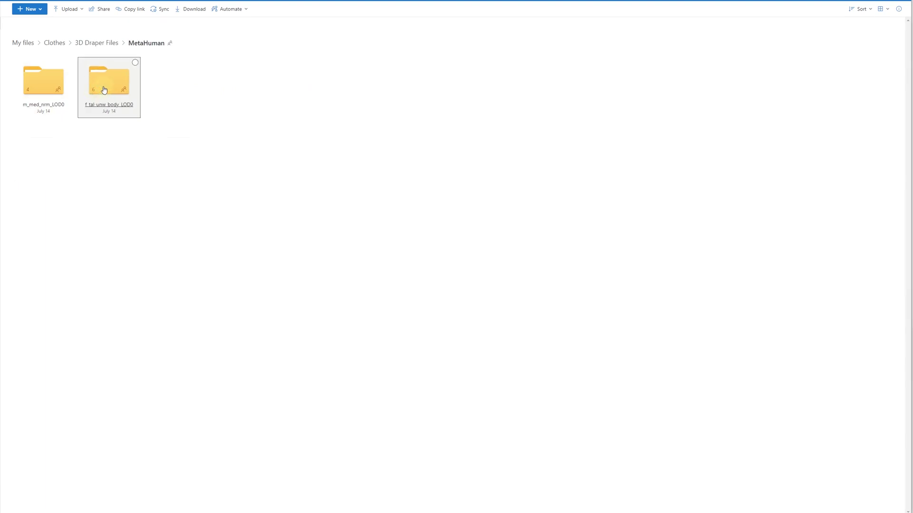
pyautogui.click(104, 90)
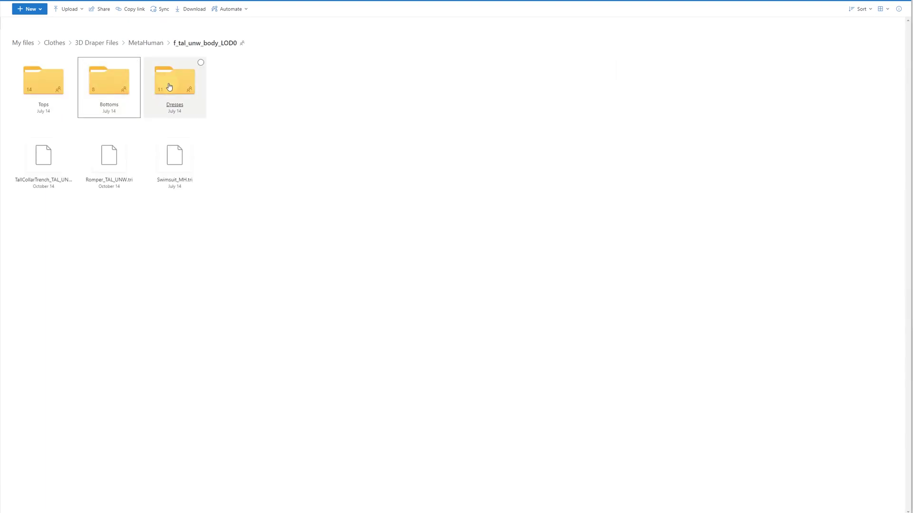
pyautogui.click(169, 86)
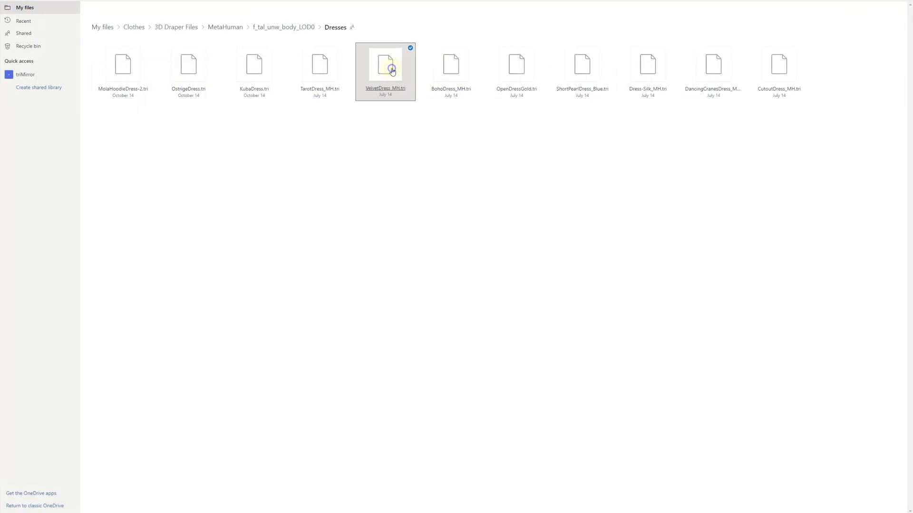
pyautogui.rightClick(396, 70)
pyautogui.click(401, 123)
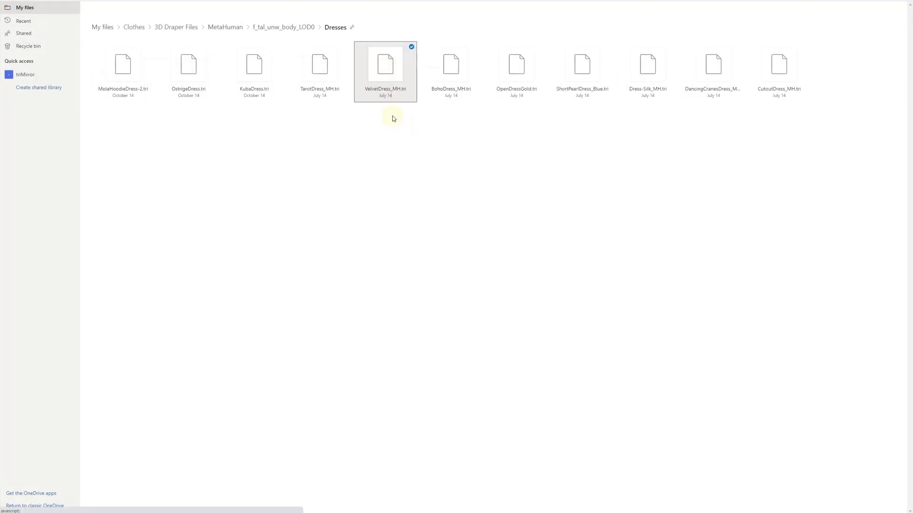
pyautogui.rightClick(643, 76)
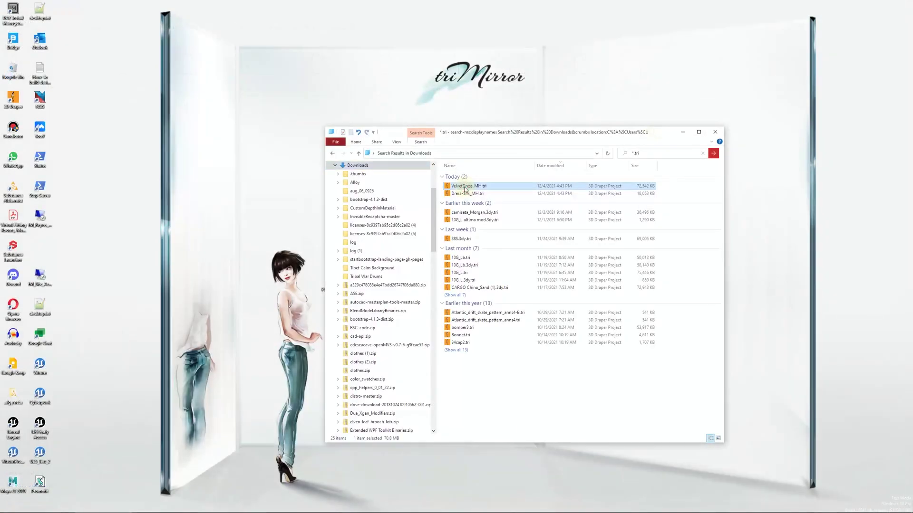
# Copy VelvetDress_MH.tri and Dress-Silk_MH.tri from the Downloads folder.
pyautogui.keyDown('shift'); pyautogui.click(460, 194); pyautogui.keyUp('shift')
pyautogui.rightClick(461, 195)
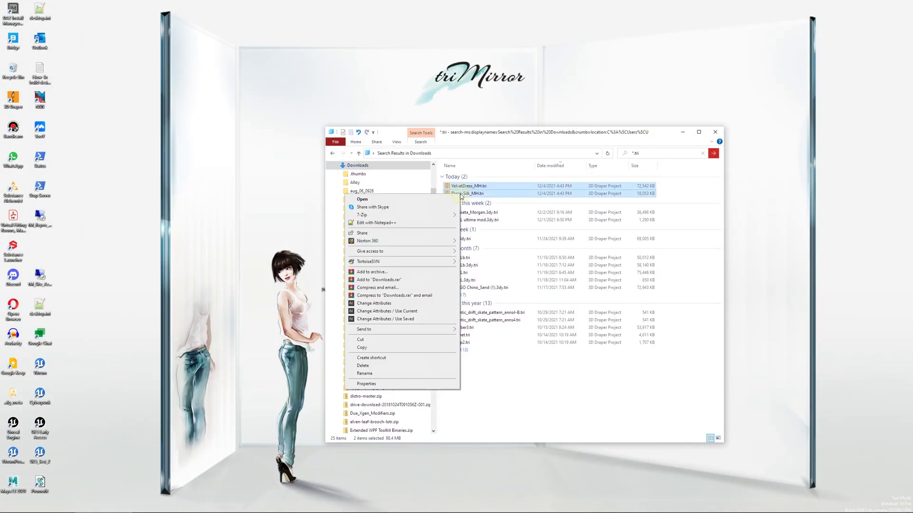
pyautogui.click(398, 341)
# Paste both dresses into Documents\3D Draper\Projects and open Dress-Silk_MH.tri in 3D Draper.
pyautogui.scroll(2, 389, 214)
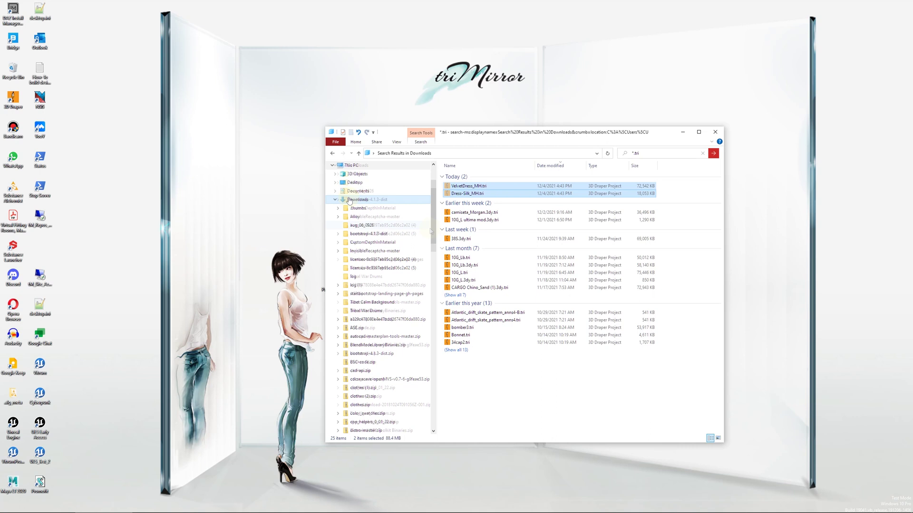
pyautogui.click(358, 191)
pyautogui.click(451, 184)
pyautogui.doubleClick(450, 185)
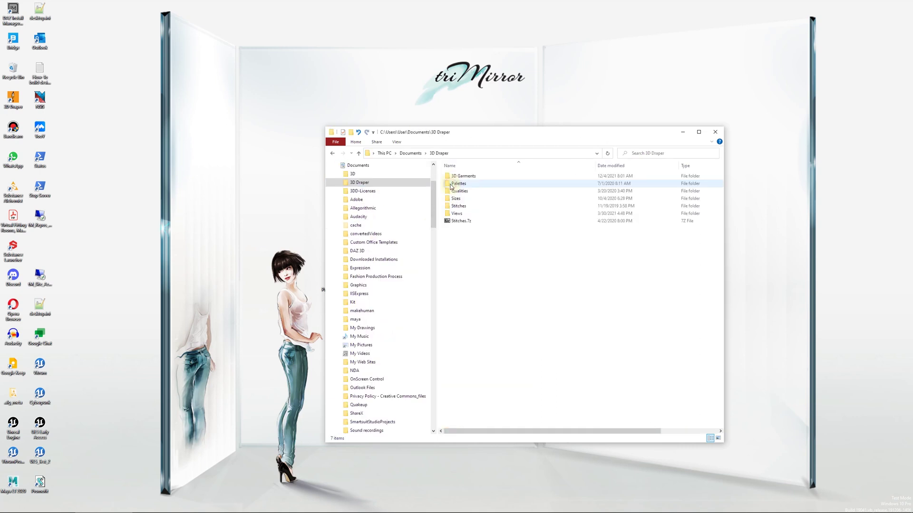
pyautogui.doubleClick(474, 192)
pyautogui.rightClick(475, 201)
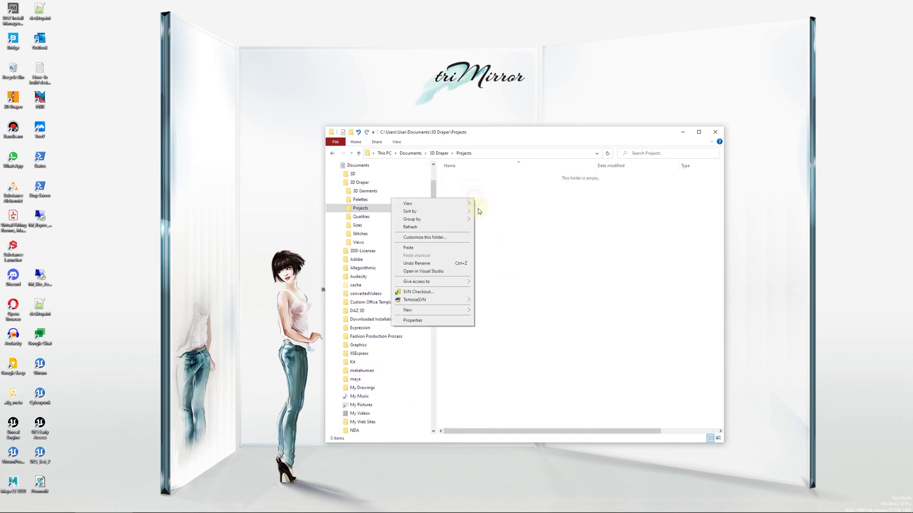
pyautogui.click(457, 245)
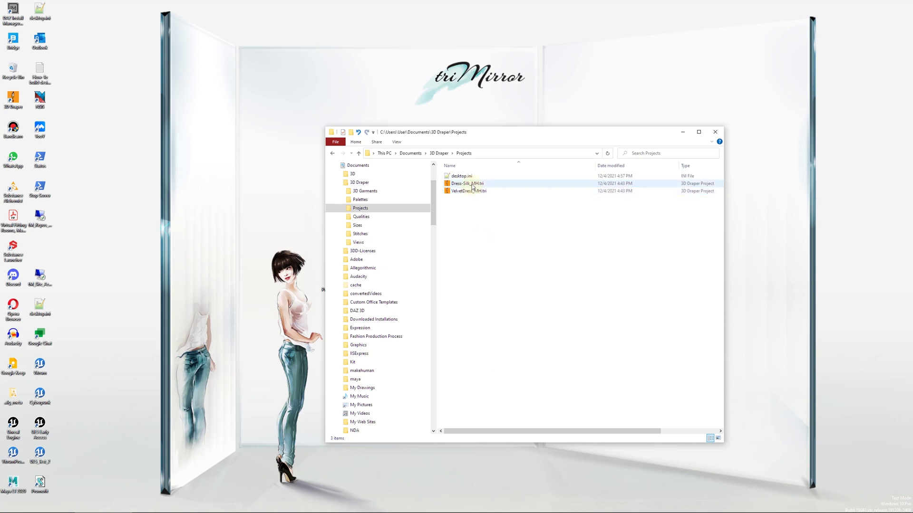
pyautogui.doubleClick(469, 183)
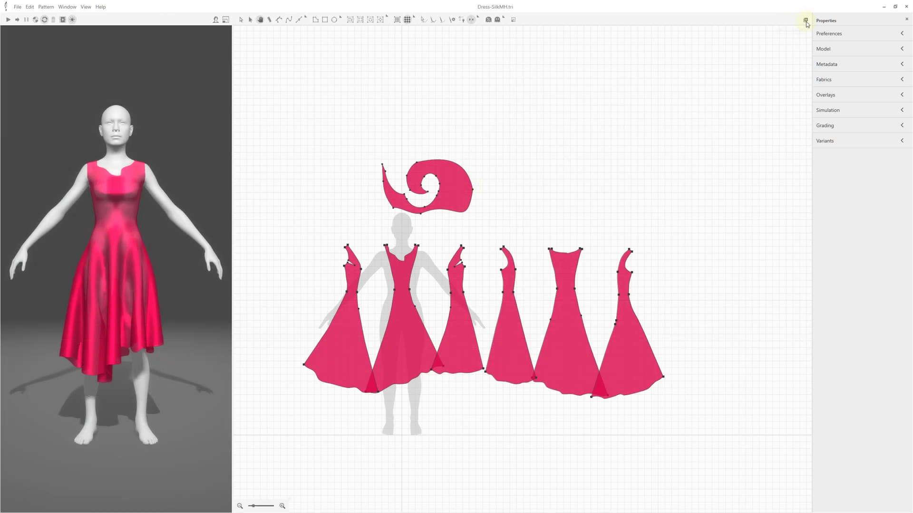
# Point the content explorer at the Projects folder and expand Preferences > General.
pyautogui.click(806, 22)
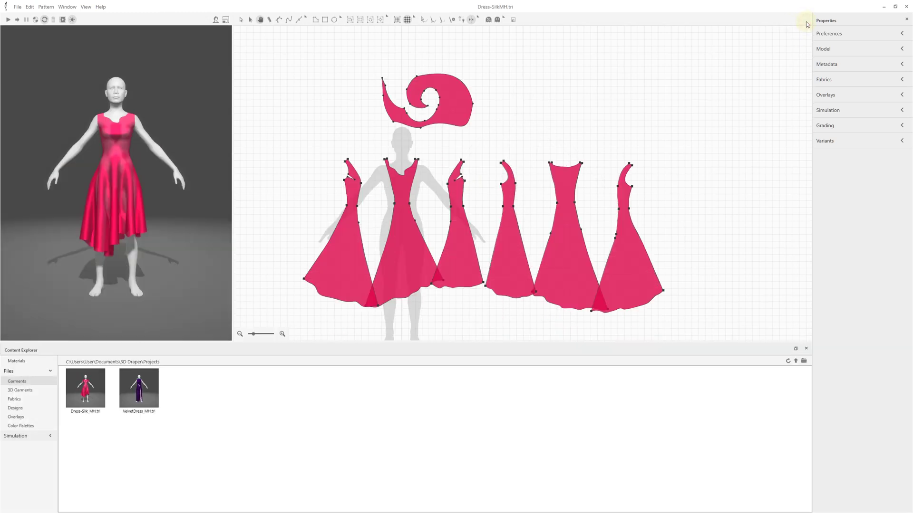
pyautogui.click(803, 359)
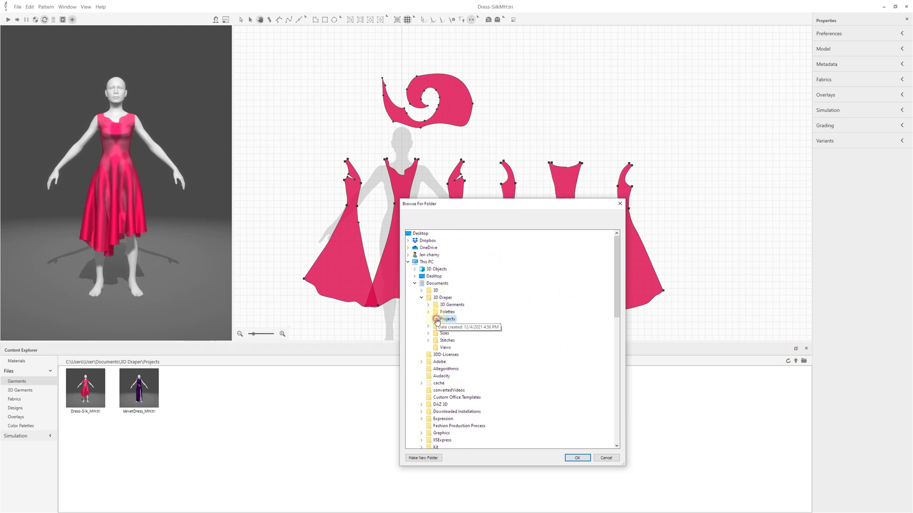
pyautogui.click(573, 457)
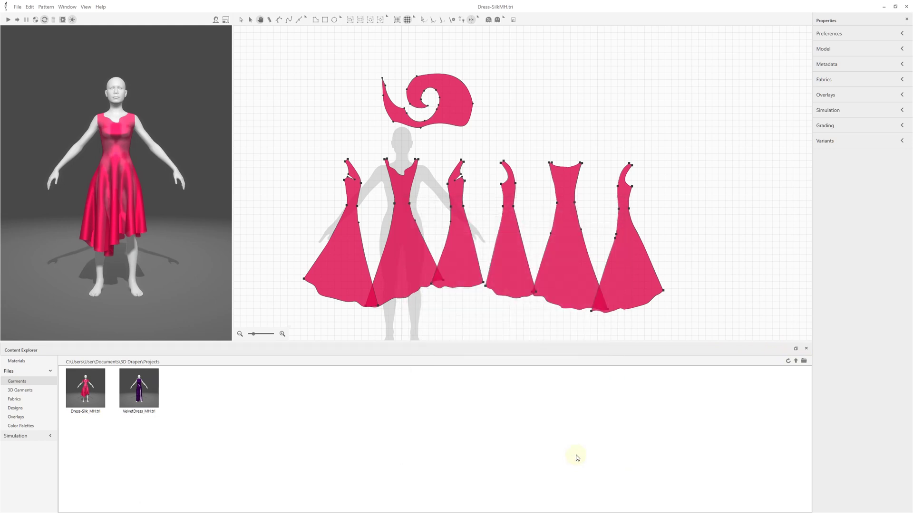
pyautogui.click(835, 33)
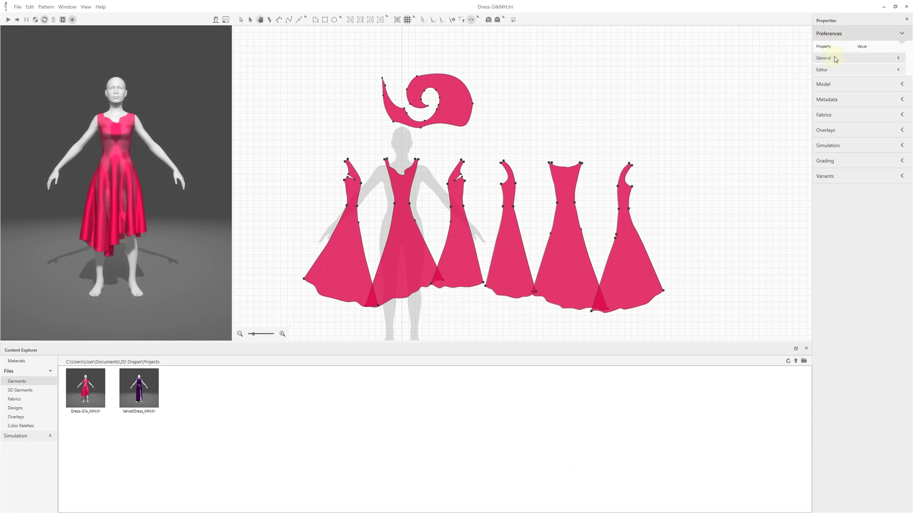
pyautogui.click(835, 58)
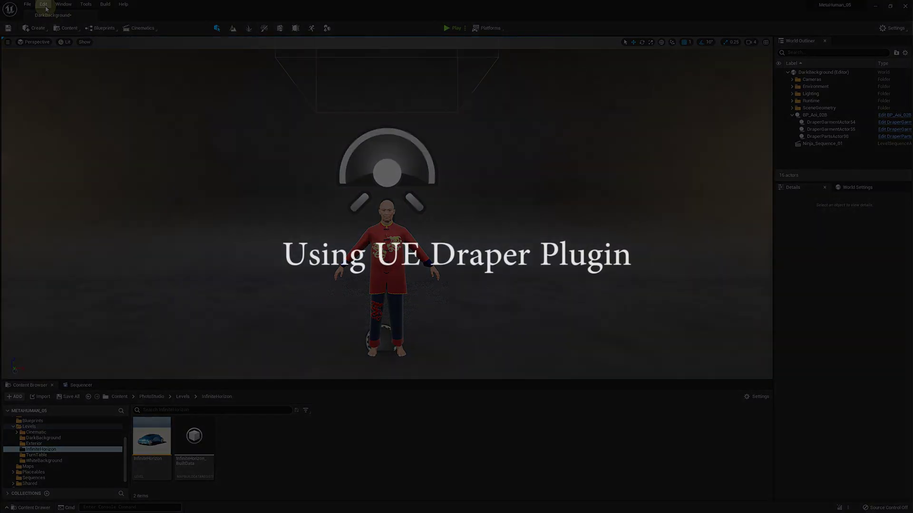
# Find the Draper plugin in Edit > Plugins by searching 'drap' and toggle it off and back on.
pyautogui.click(43, 5)
pyautogui.click(66, 117)
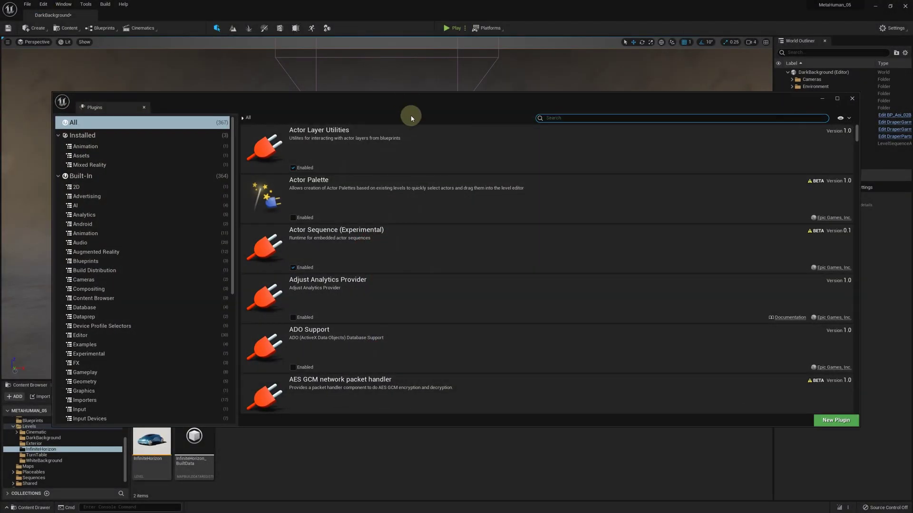
pyautogui.write('drap')
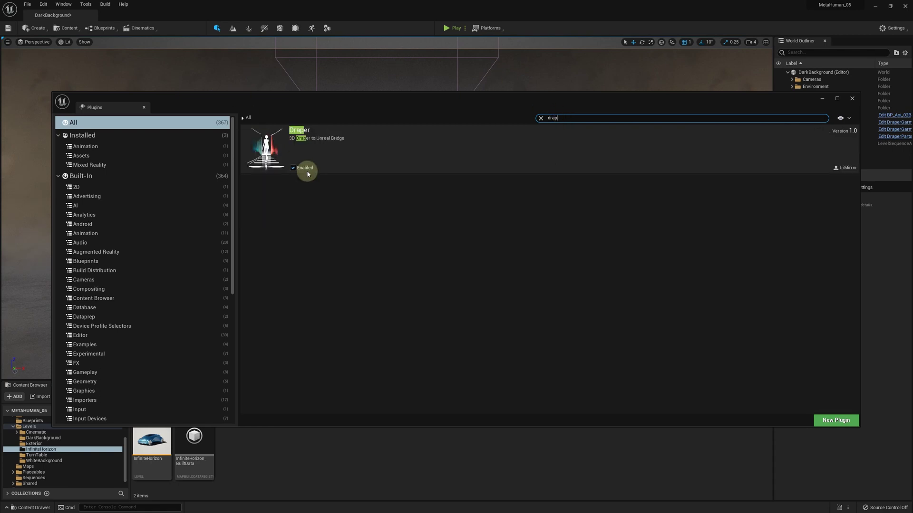
pyautogui.click(304, 168)
pyautogui.click(304, 168)
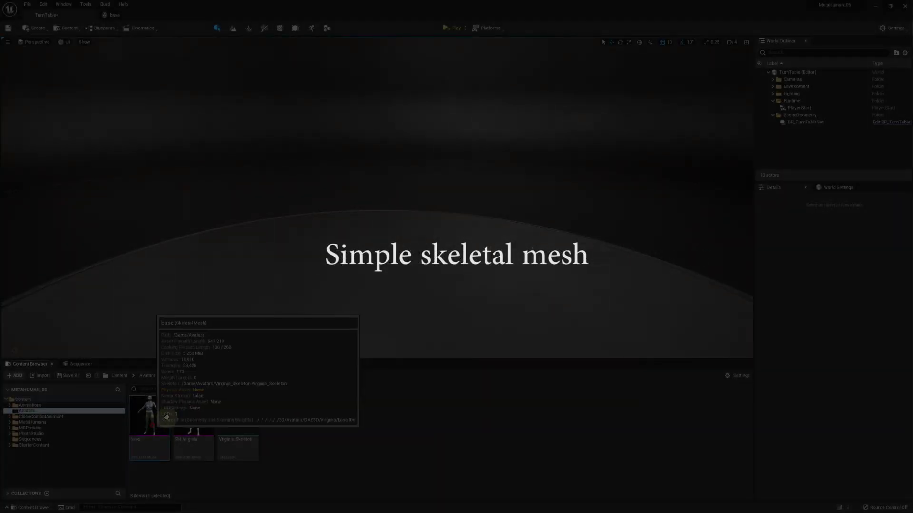
# Place the base skeletal mesh at the origin of the TurnTable level and open it for editing.
pyautogui.moveTo(167, 416); pyautogui.dragTo(382, 318)
pyautogui.click(892, 289)
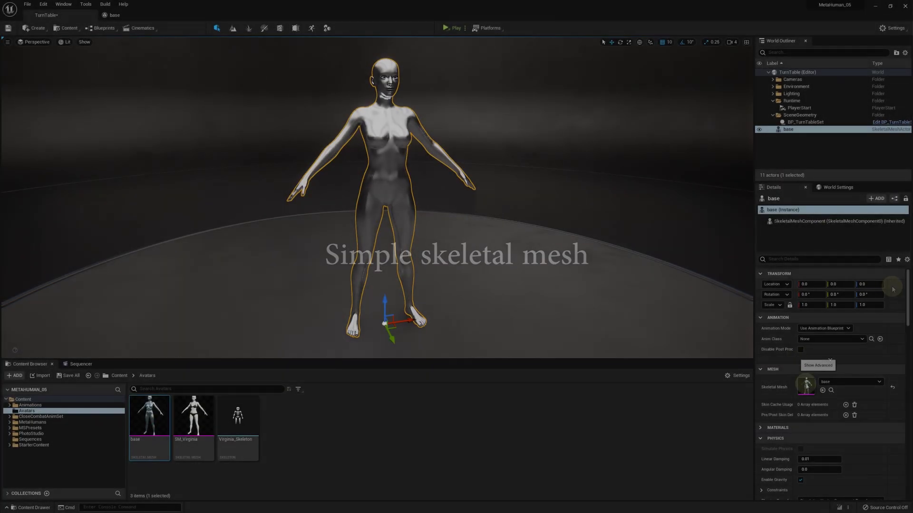
pyautogui.doubleClick(807, 386)
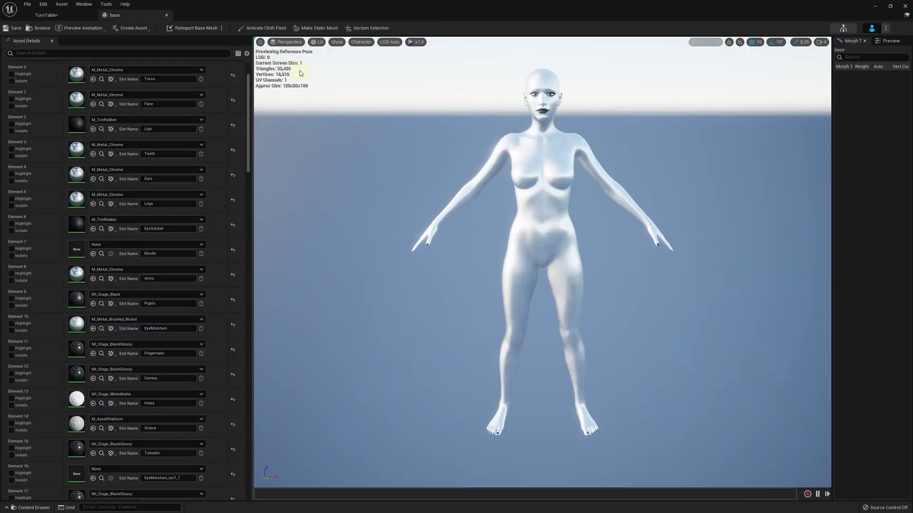
pyautogui.scroll(1, 41, 71)
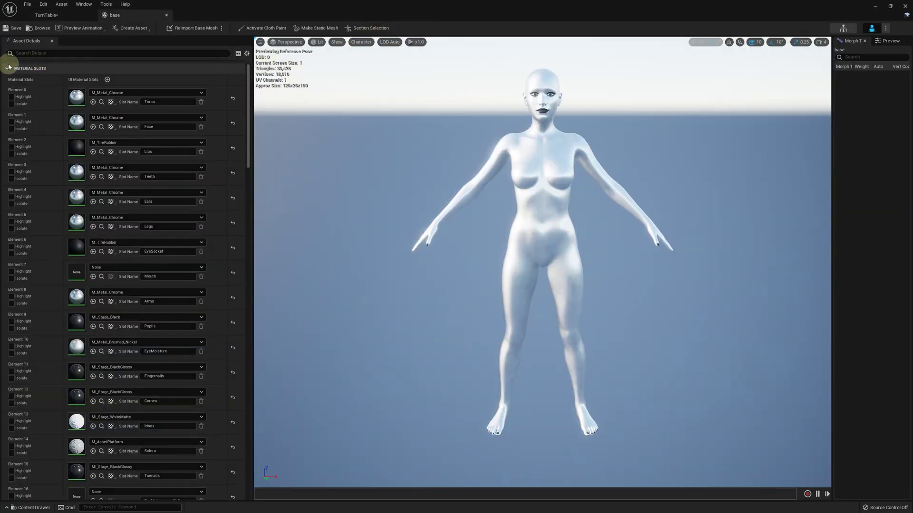
# Give the base mesh 2 LODs, preview LOD 1, and save it.
pyautogui.click(7, 68)
pyautogui.click(85, 206)
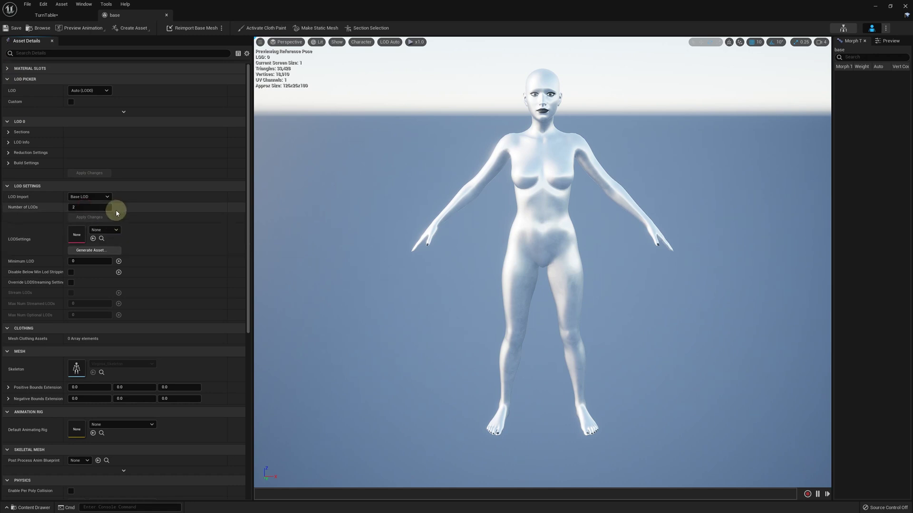
pyautogui.click(105, 217)
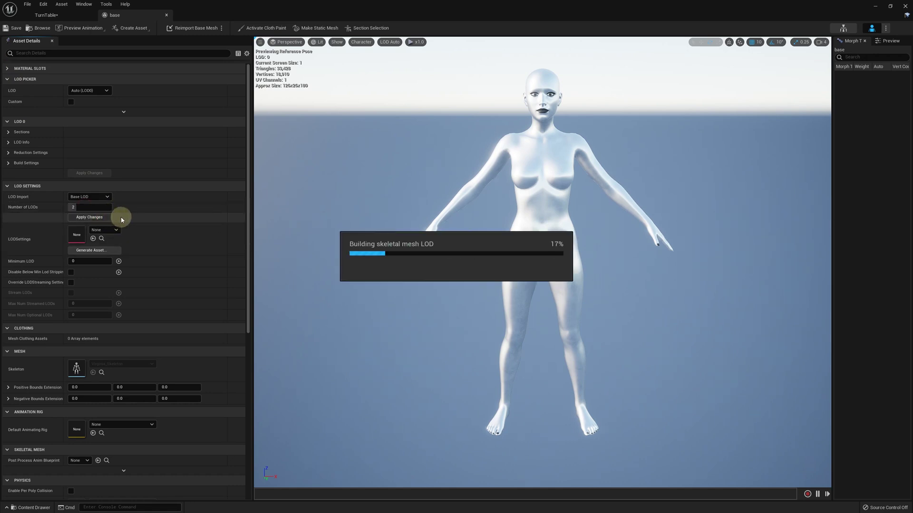
pyautogui.click(388, 42)
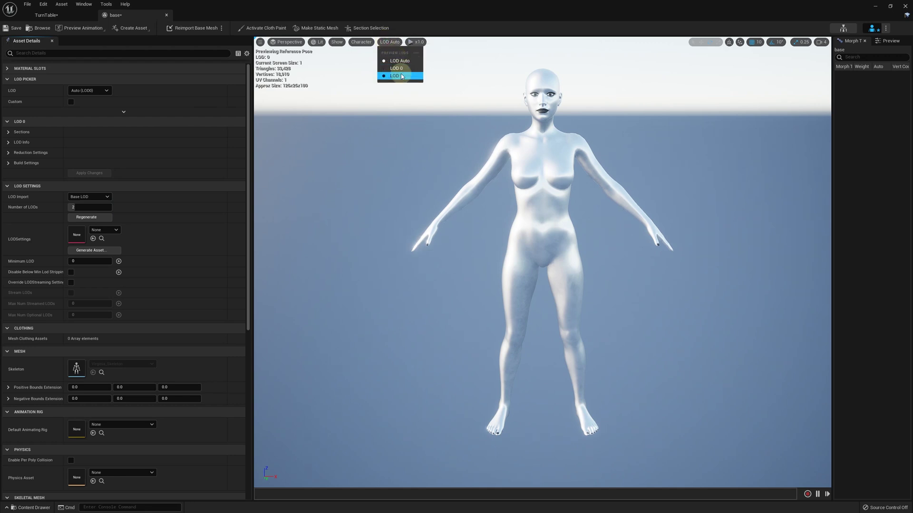
pyautogui.click(397, 76)
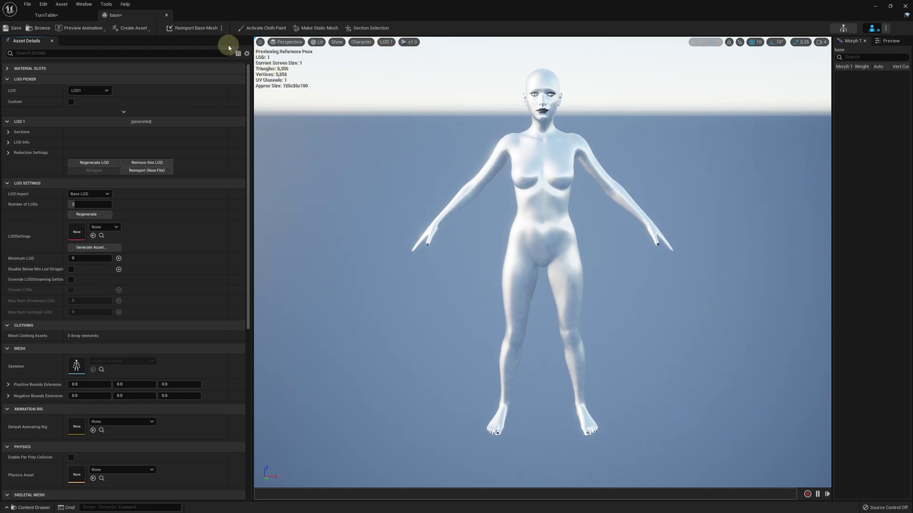
pyautogui.click(13, 28)
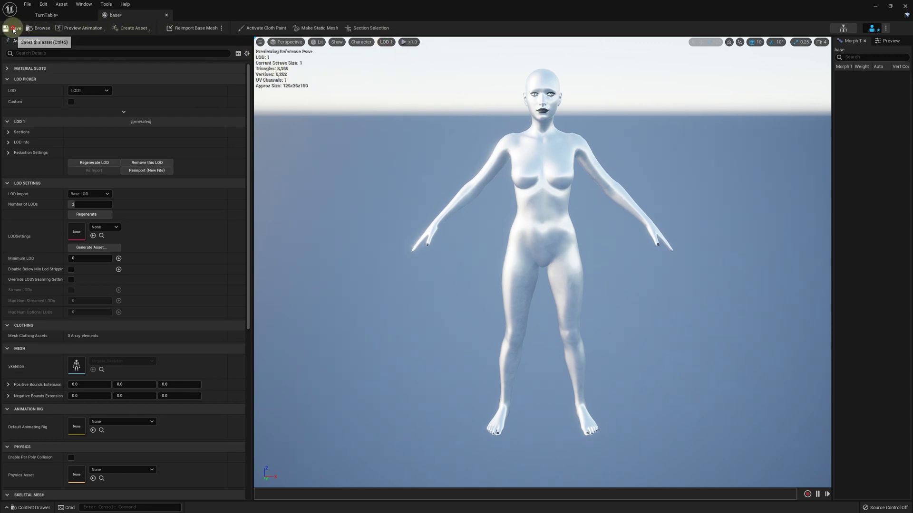
pyautogui.click(167, 15)
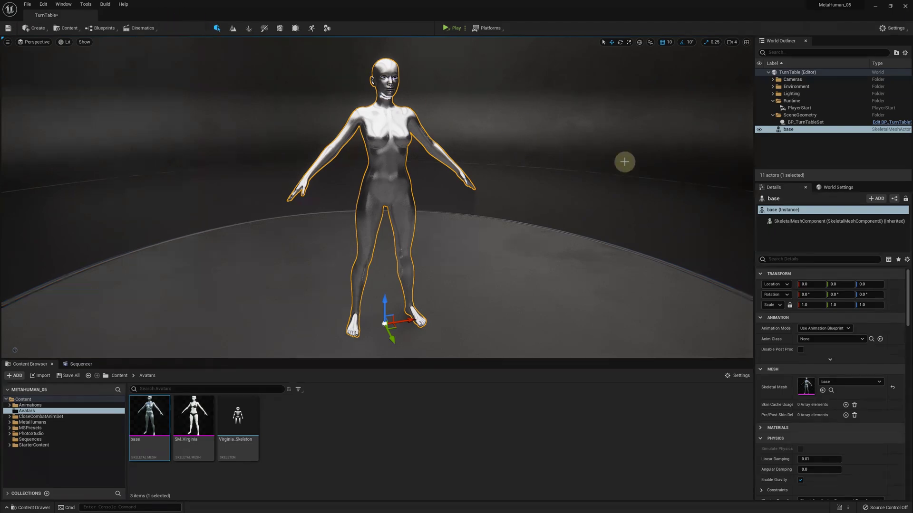
# Add a DraperSimulation component to the base actor and expand its COLLIDER settings.
pyautogui.click(876, 198)
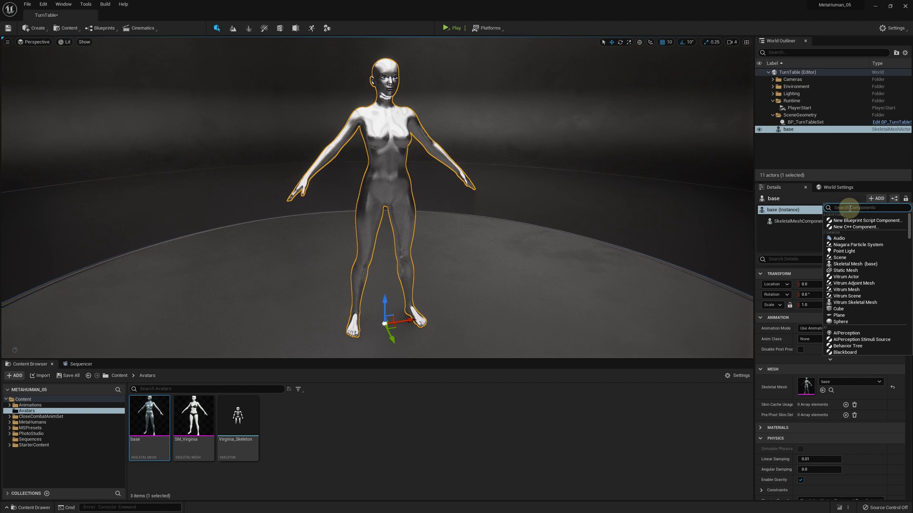
pyautogui.write('draper')
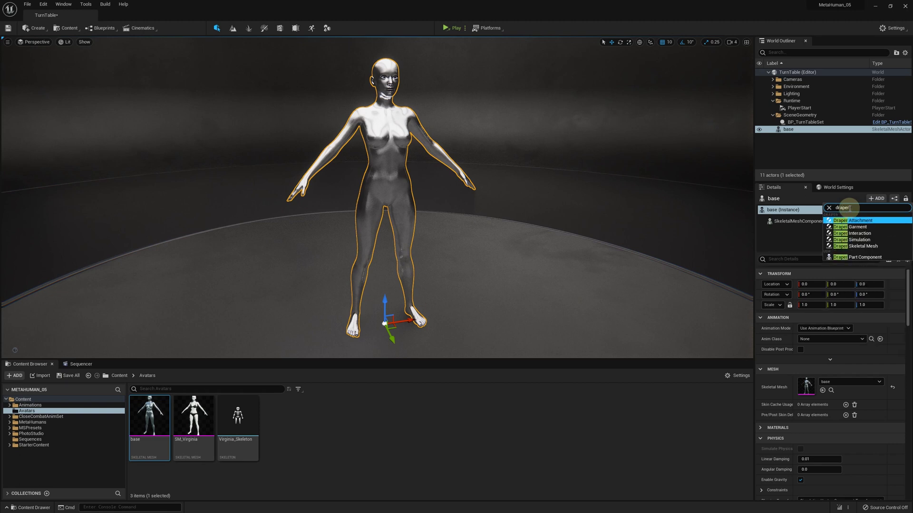
pyautogui.click(856, 240)
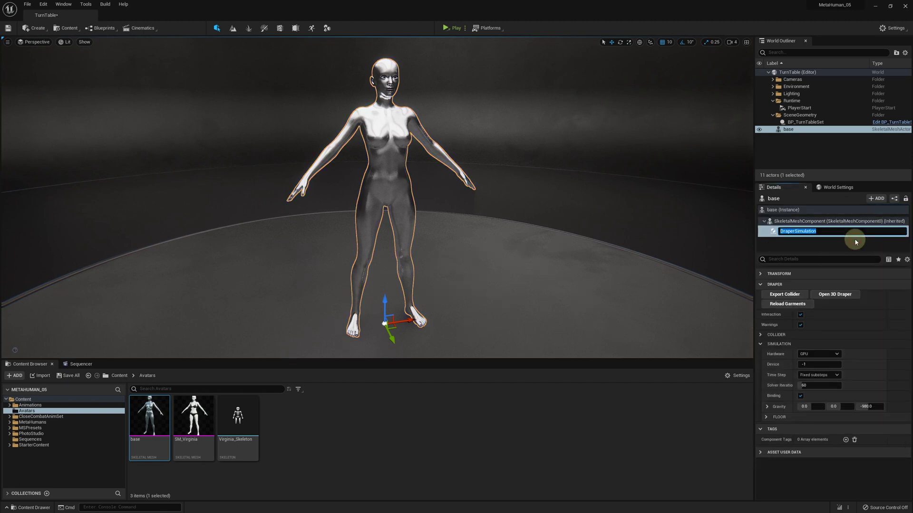
pyautogui.click(766, 234)
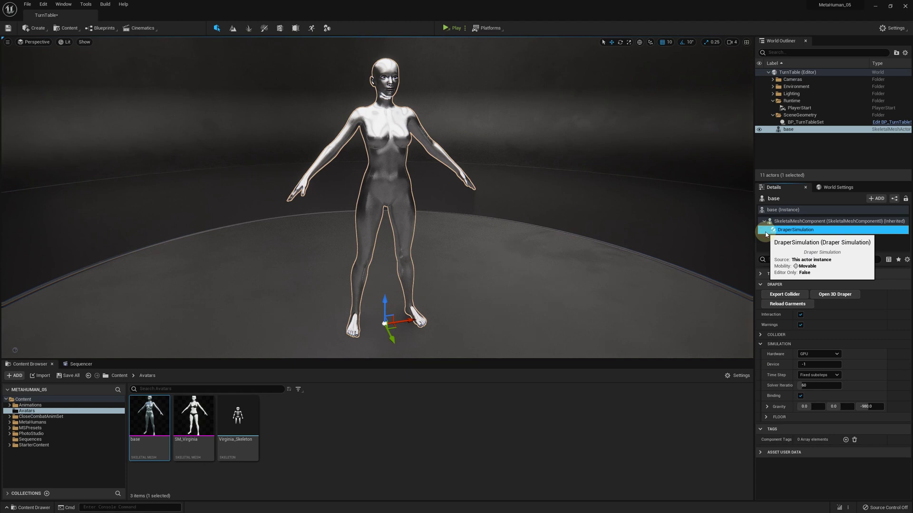
pyautogui.click(760, 335)
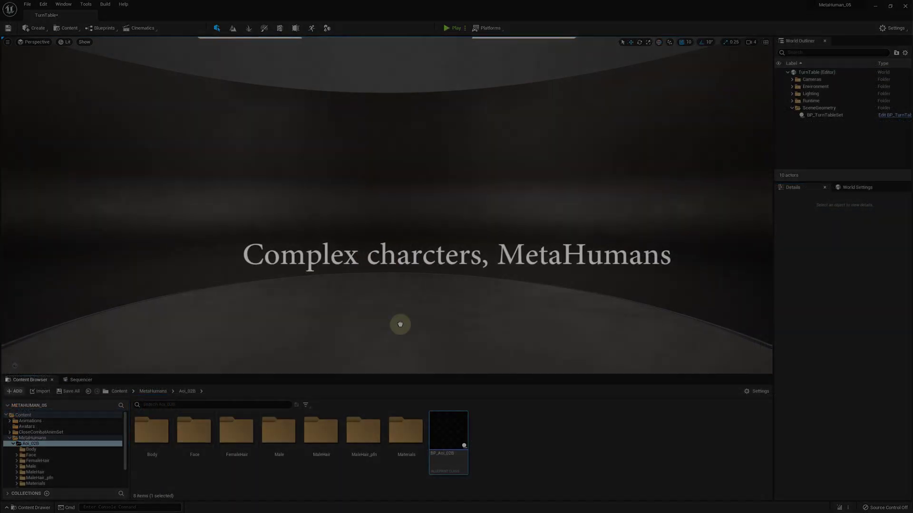
# Place BP_Aoi_02B in the level and inspect m_med_nrw_body_preview from MetaHumans/Common/Common.
pyautogui.moveTo(404, 322); pyautogui.dragTo(403, 323)
pyautogui.scroll(-2, 22, 469)
pyautogui.click(13, 466)
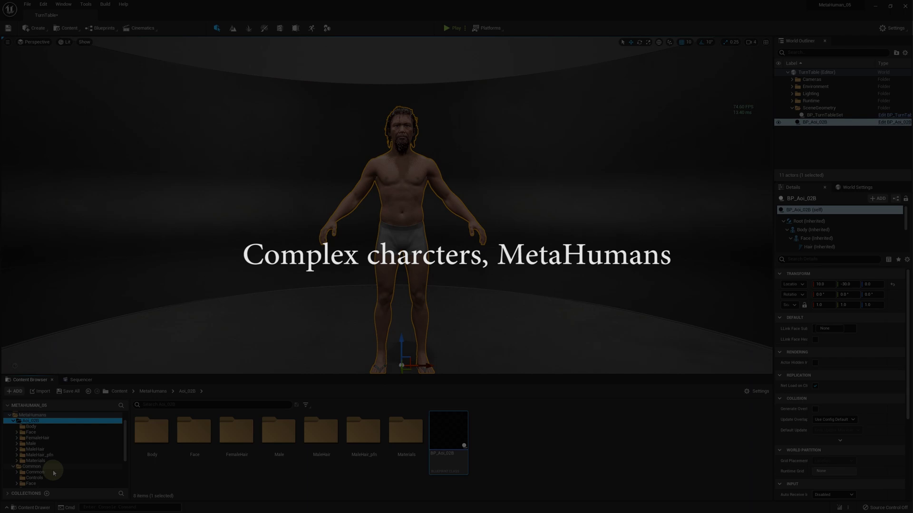
pyautogui.scroll(-2, 29, 457)
pyautogui.click(49, 450)
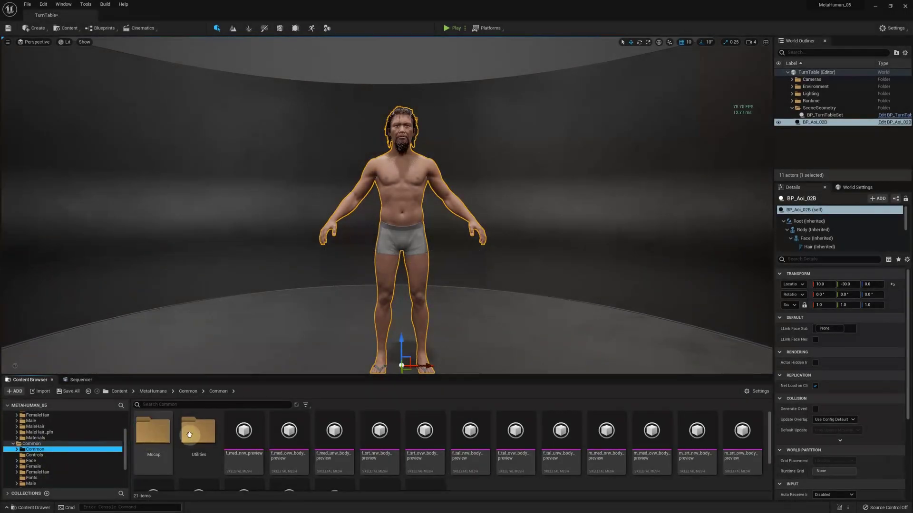
pyautogui.scroll(-2, 615, 465)
pyautogui.scroll(1, 608, 447)
pyautogui.doubleClick(603, 439)
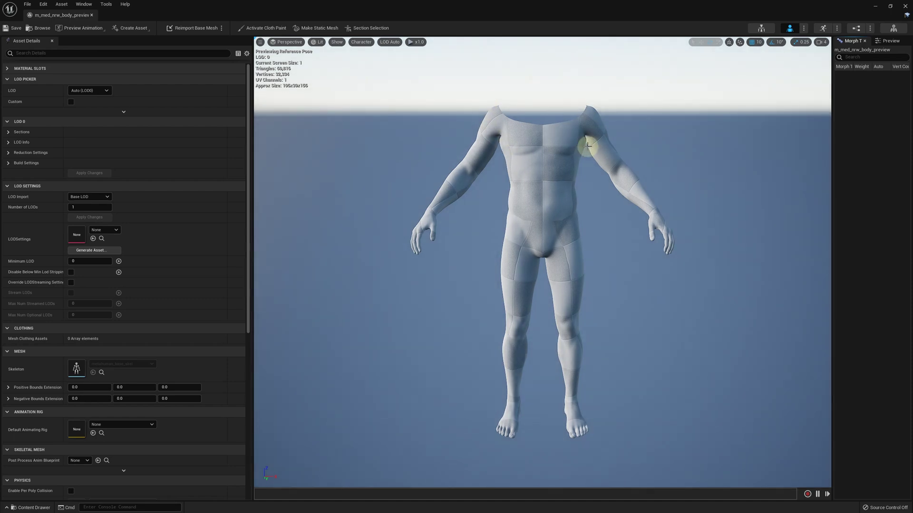
pyautogui.click(92, 16)
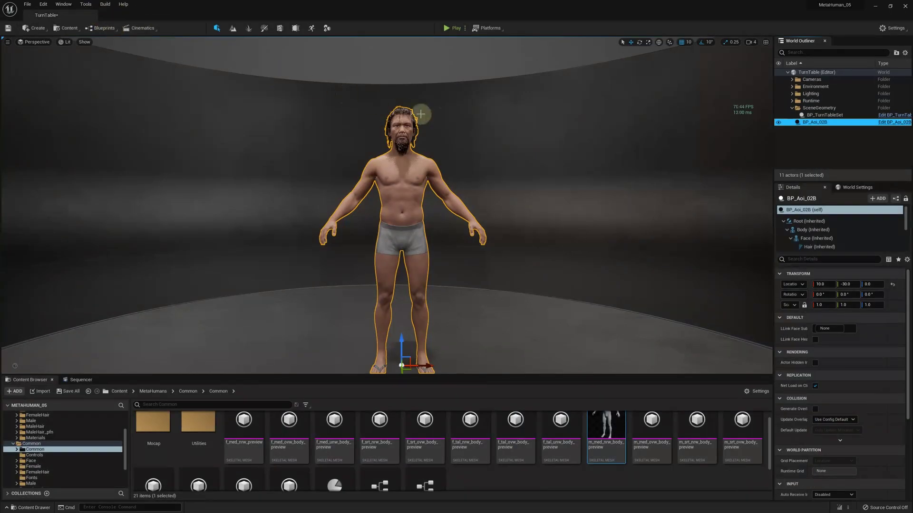
# Add a Draper Skeletal Mesh component to BP_Aoi_02B's Body.
pyautogui.click(811, 230)
pyautogui.click(877, 199)
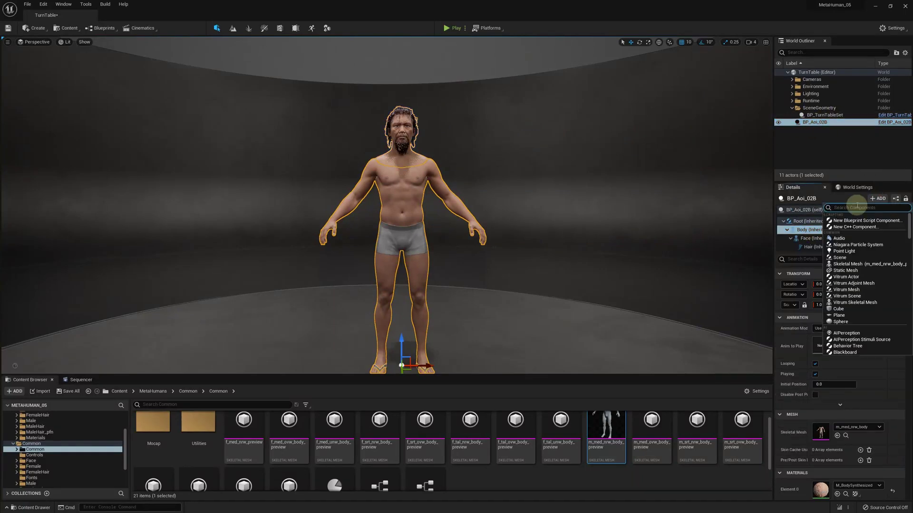
pyautogui.write('dra')
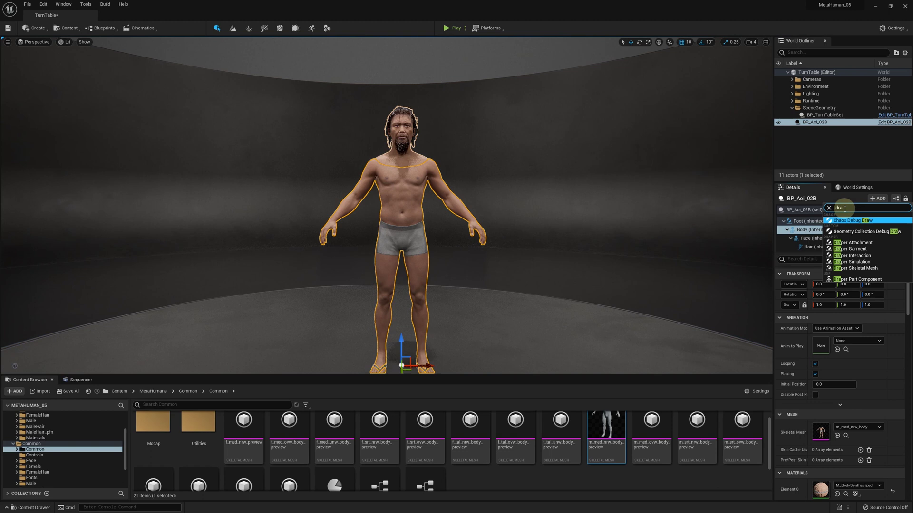
pyautogui.write('p')
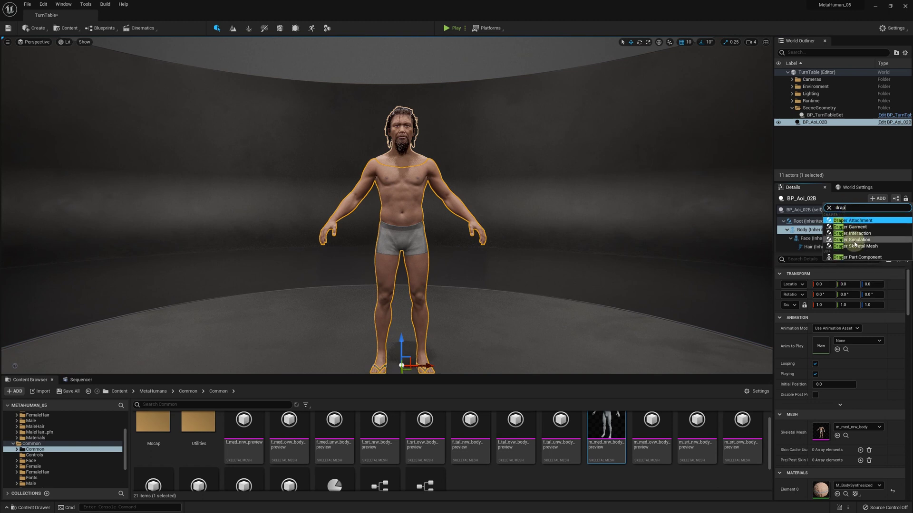
pyautogui.click(855, 246)
pyautogui.press('Return')
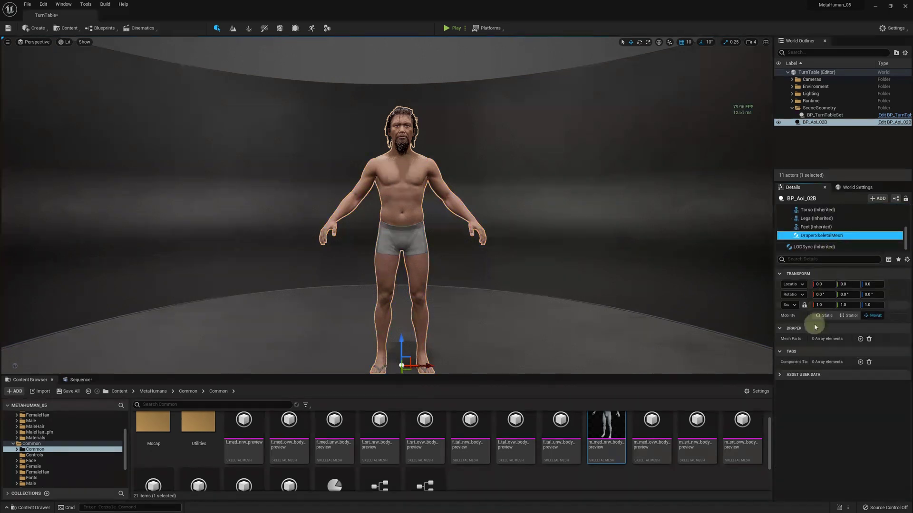
# Add two mesh parts holding m_med_nrw_body and Aoi_02B_FaceMesh.
pyautogui.click(860, 339)
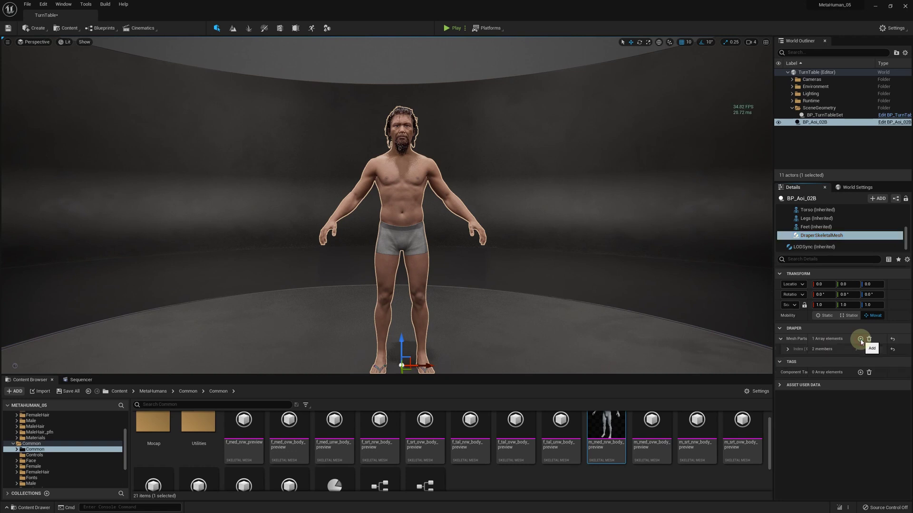
pyautogui.click(788, 349)
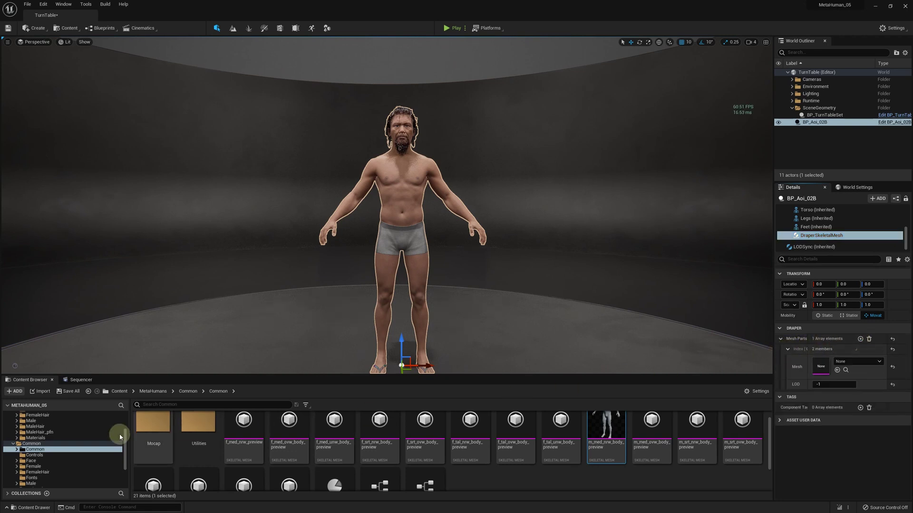
pyautogui.click(13, 445)
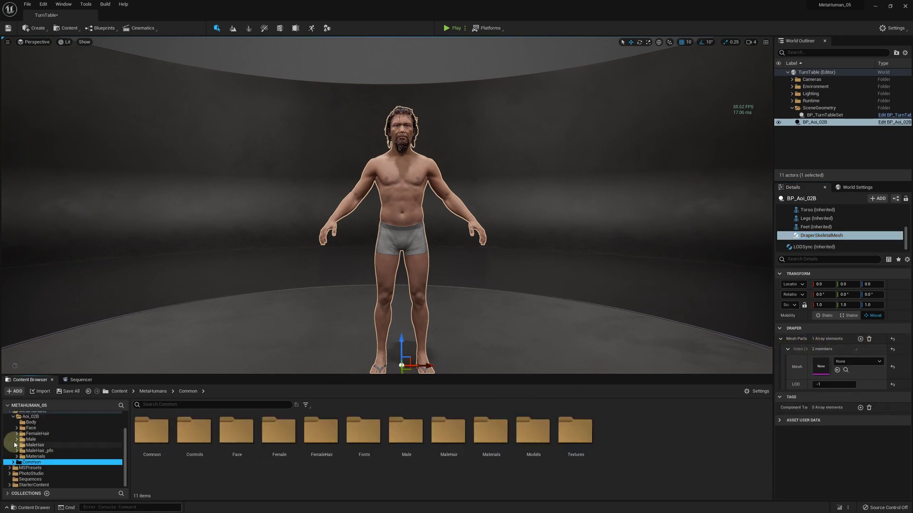
pyautogui.click(29, 439)
pyautogui.doubleClick(152, 431)
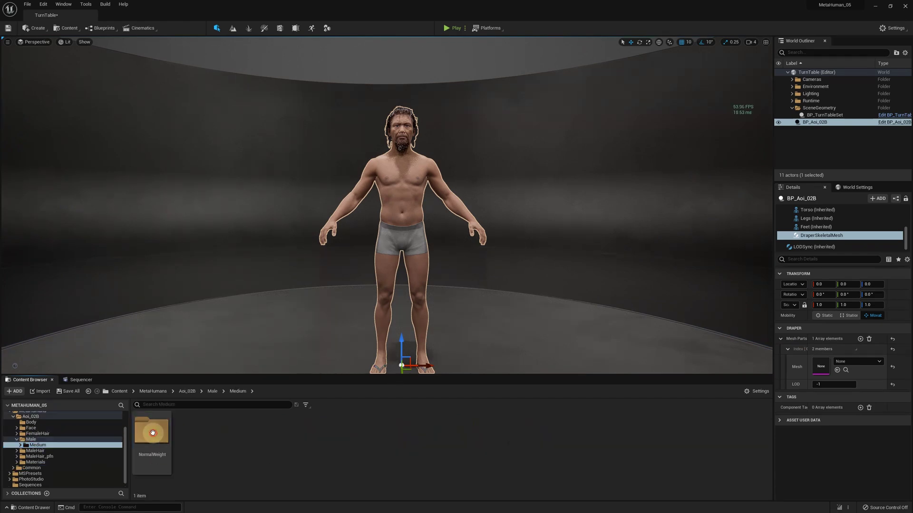
pyautogui.doubleClick(152, 432)
pyautogui.doubleClick(152, 432)
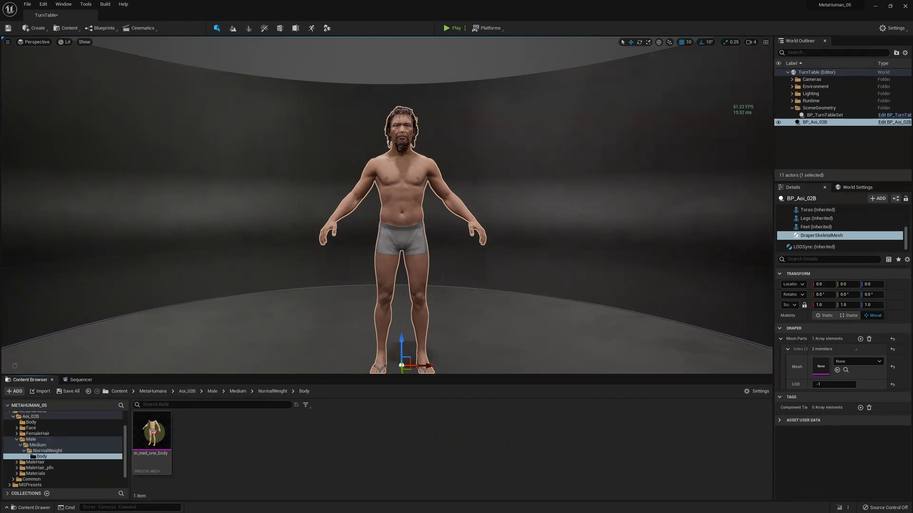
pyautogui.moveTo(153, 431); pyautogui.dragTo(822, 368)
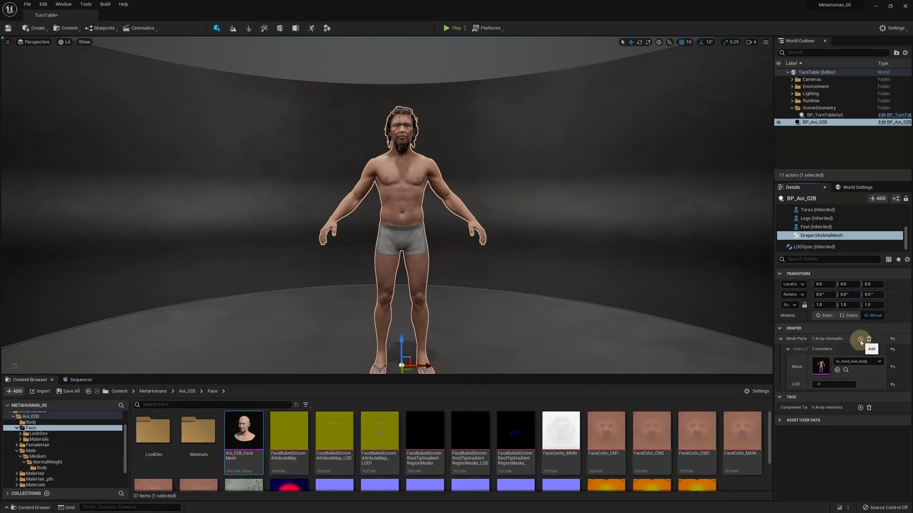
pyautogui.click(860, 339)
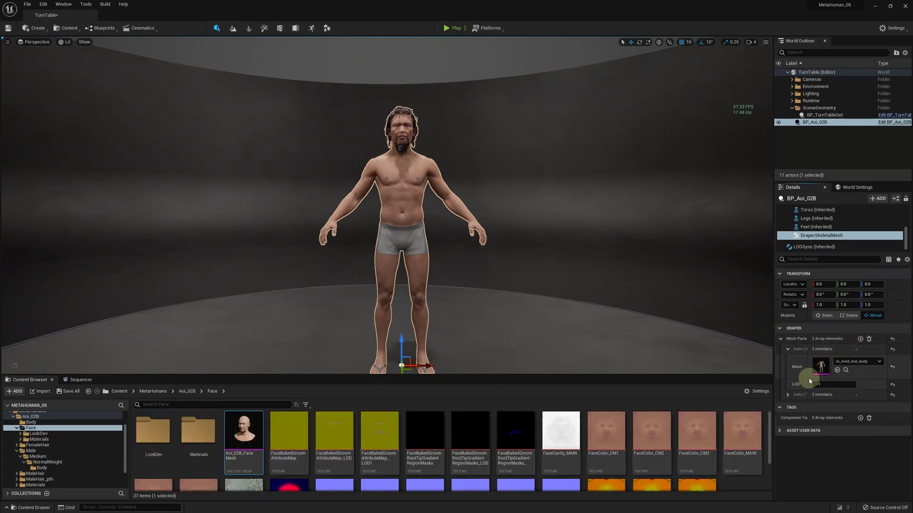
pyautogui.click(787, 395)
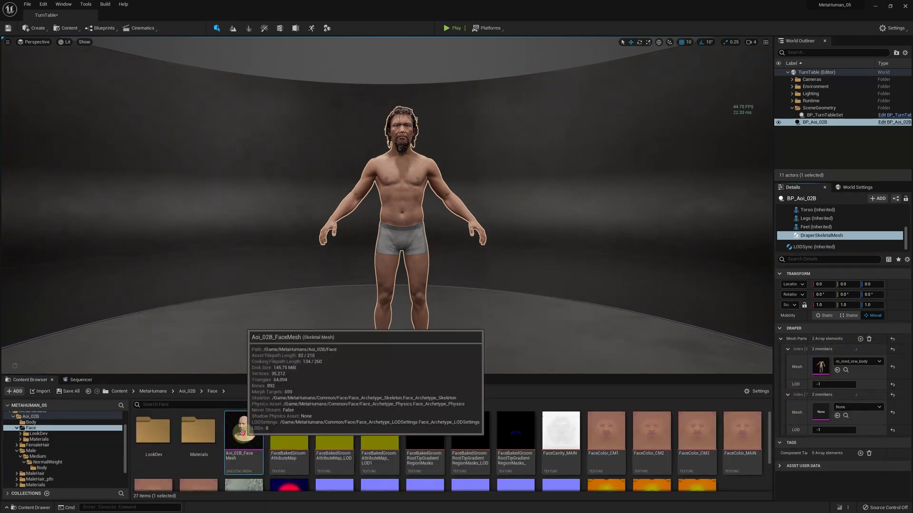
pyautogui.moveTo(241, 432); pyautogui.dragTo(823, 415)
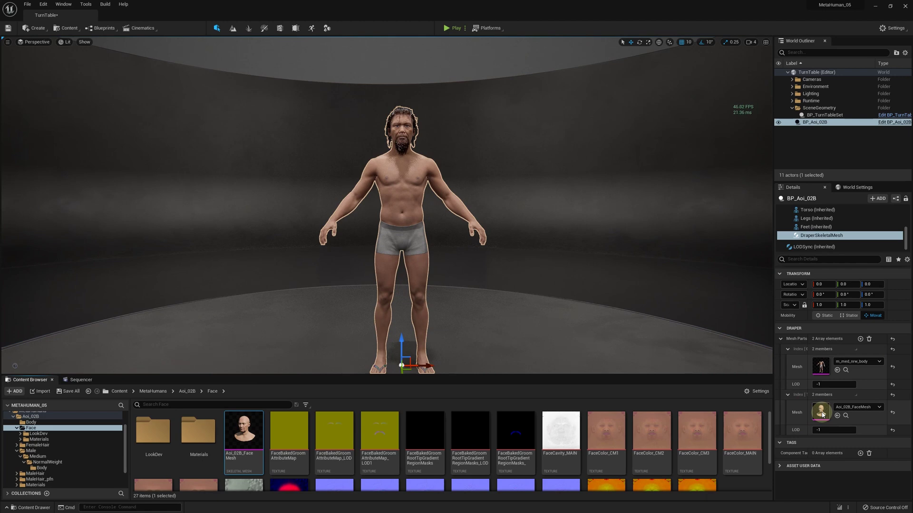
# Check the body mesh at LOD 1 and set the first mesh part's LOD to 1.
pyautogui.doubleClick(820, 366)
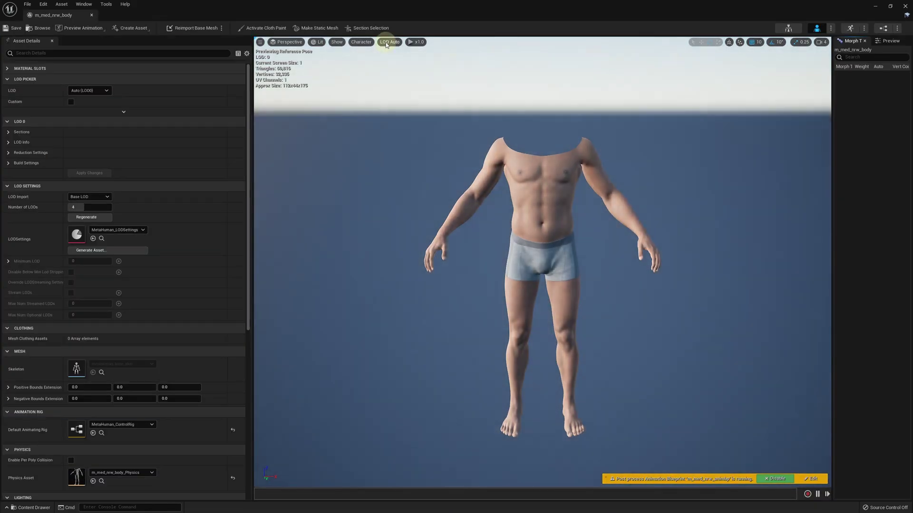
pyautogui.click(389, 42)
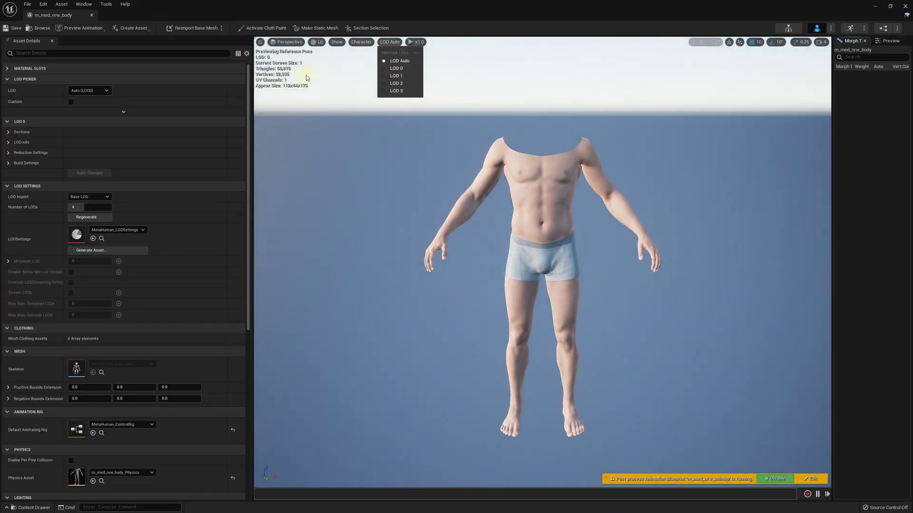
pyautogui.click(394, 76)
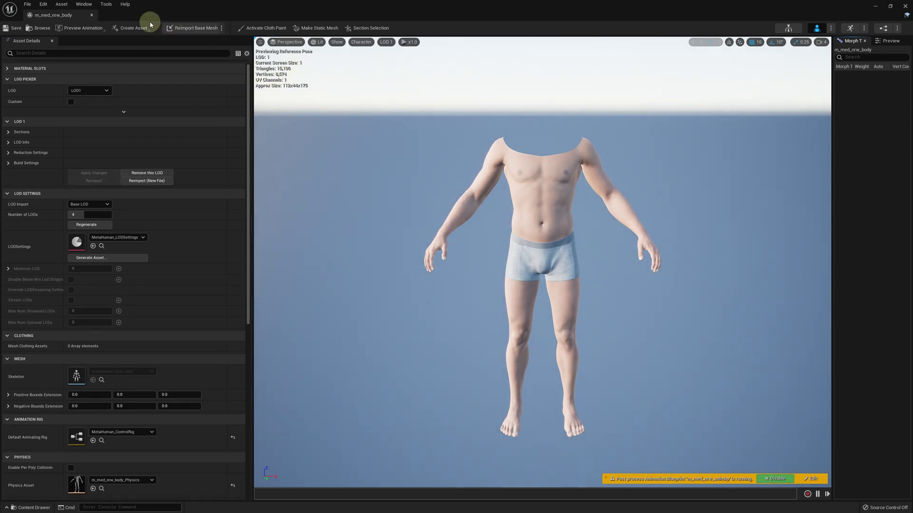
pyautogui.click(92, 15)
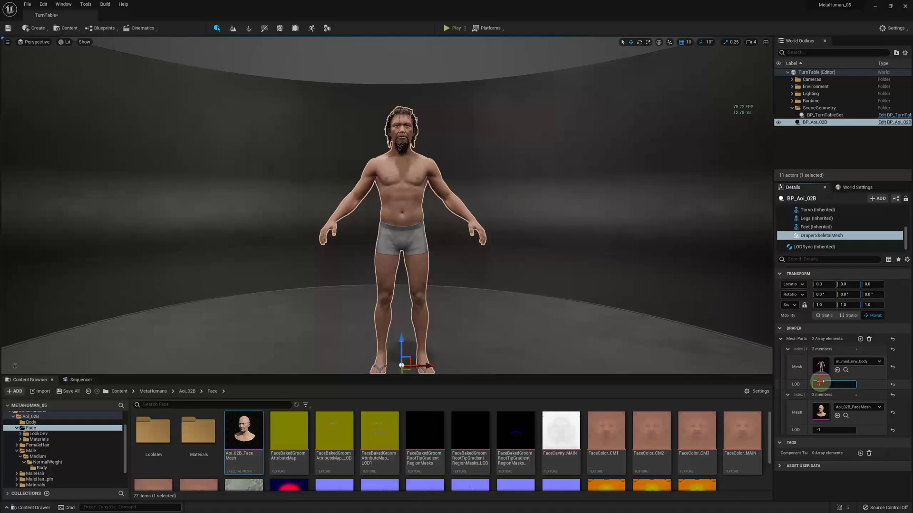
pyautogui.click(836, 384)
pyautogui.write('1')
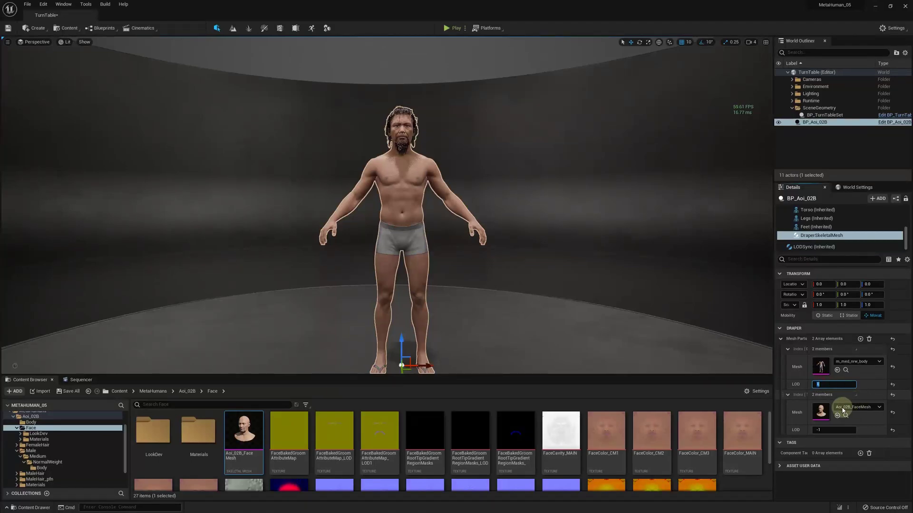
pyautogui.press('Return')
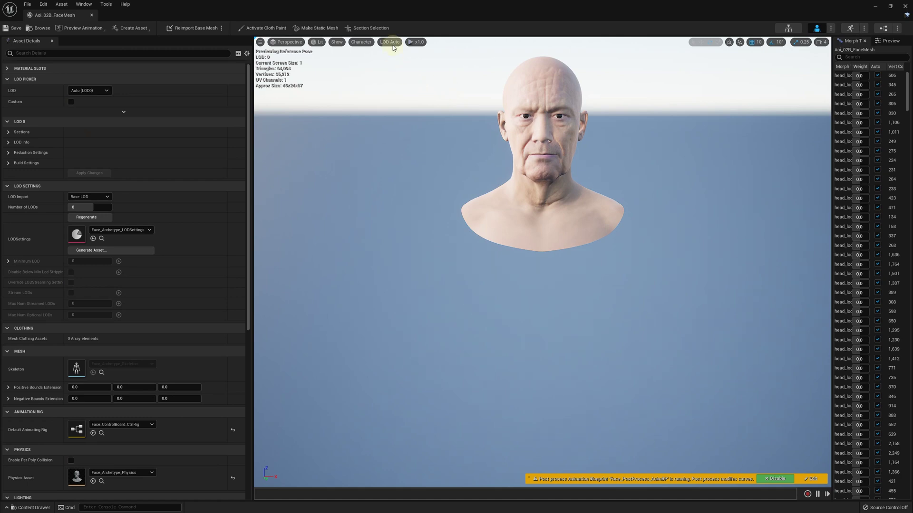
# Preview the face mesh at LOD 3 and start entering the second part's LOD.
pyautogui.click(390, 42)
pyautogui.click(395, 90)
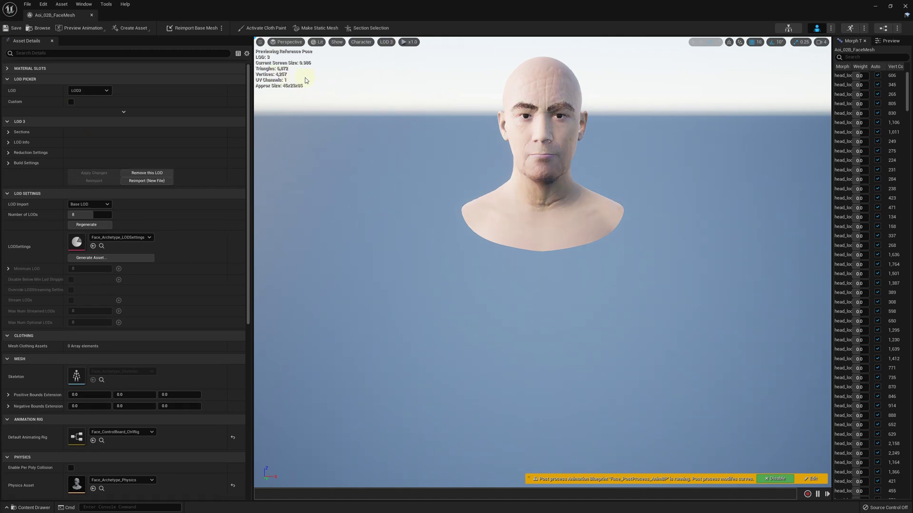
pyautogui.click(906, 6)
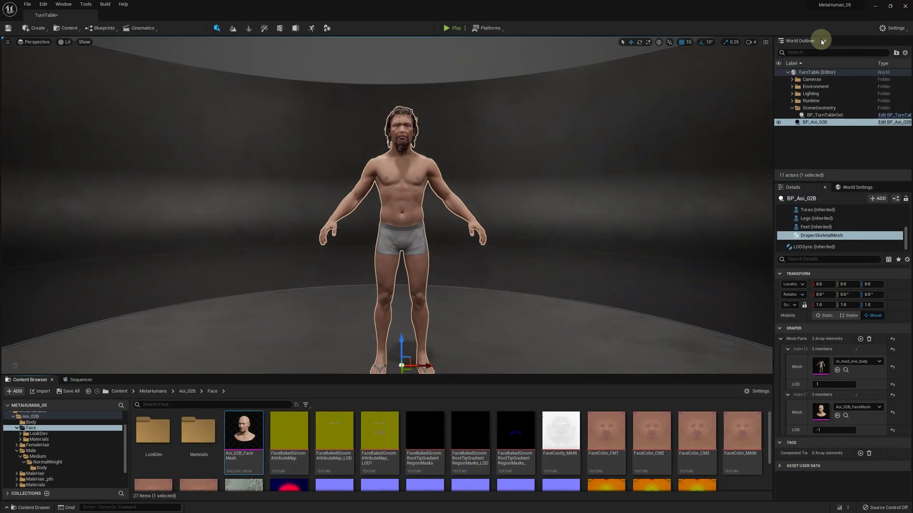
pyautogui.click(826, 429)
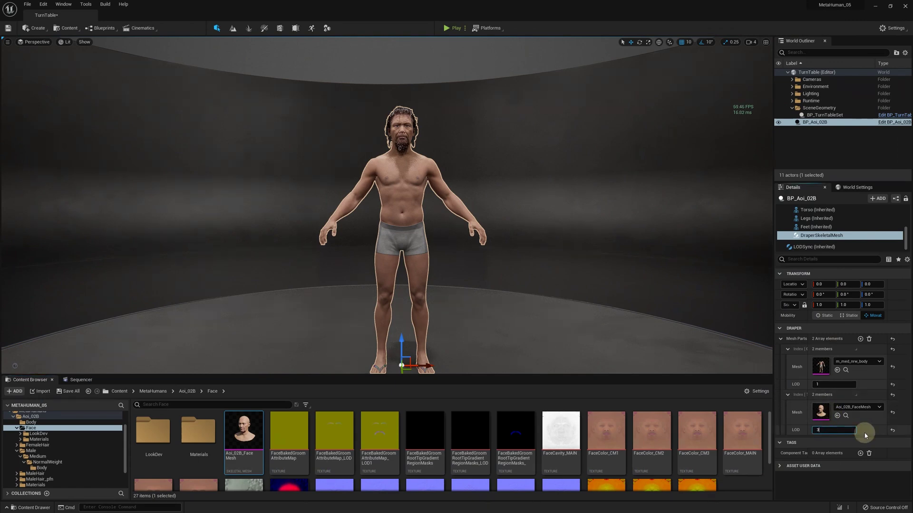
# Commit LOD 3, add a Draper Simulation component, and enable collider Export Location and Export Rotation.
pyautogui.click(877, 198)
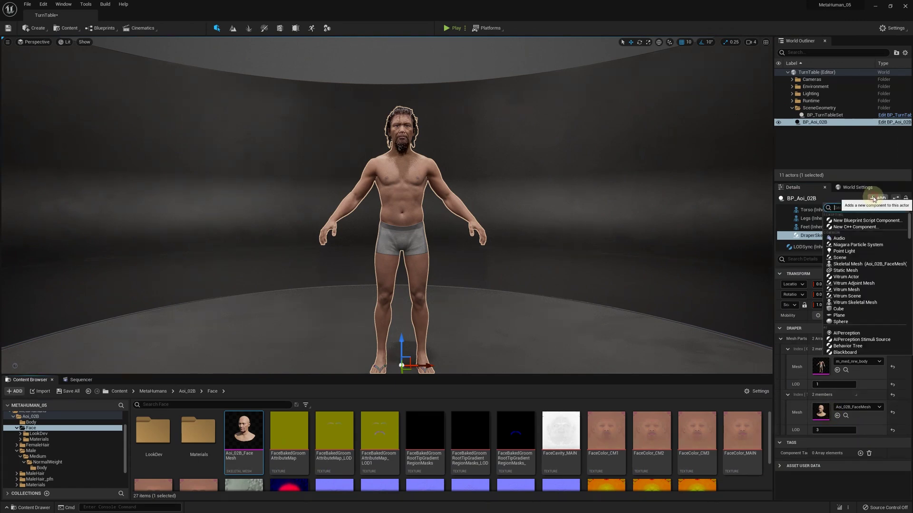
pyautogui.write('drap')
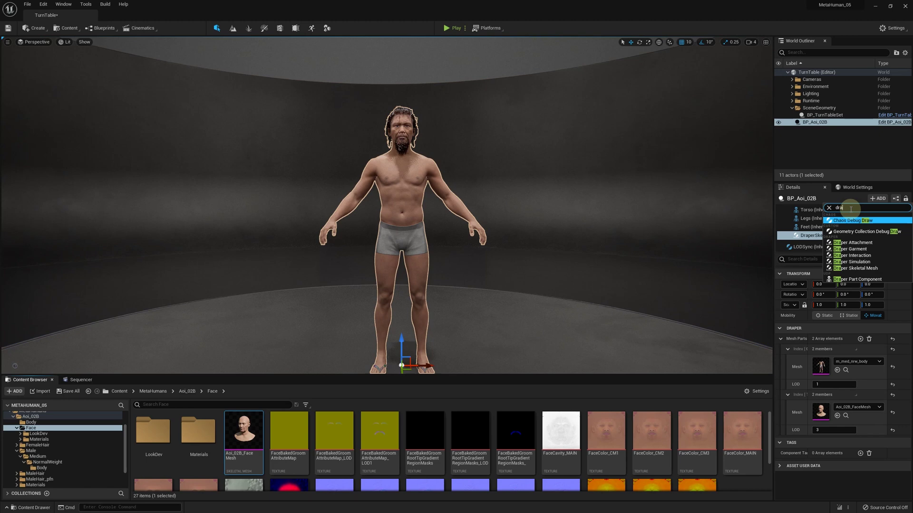
pyautogui.click(840, 241)
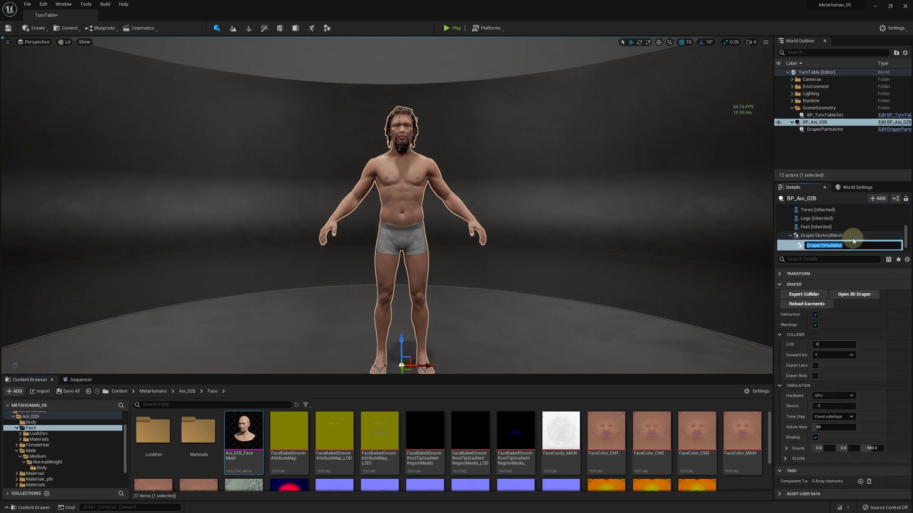
pyautogui.click(816, 367)
pyautogui.click(815, 377)
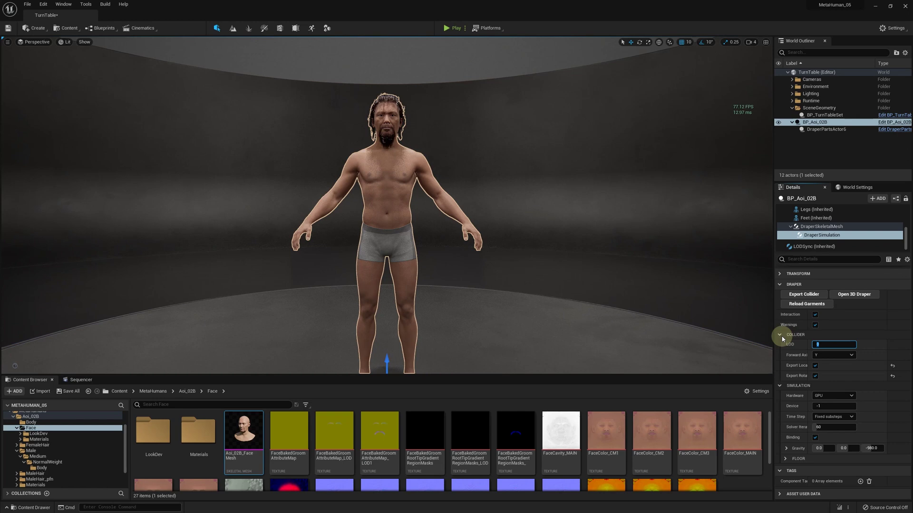
pyautogui.scroll(5, 837, 229)
# Set the Body's Anim to Play to fitting-pose2 and return to the DraperSimulation settings.
pyautogui.click(813, 224)
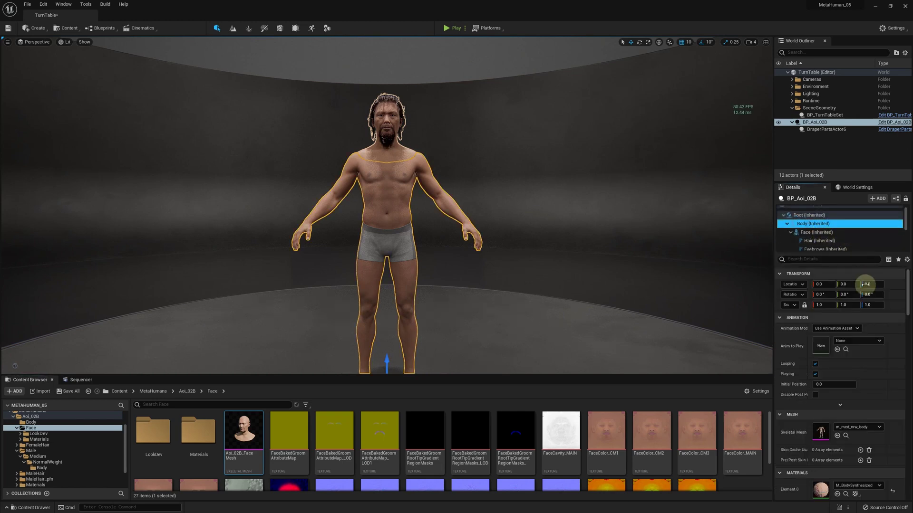
pyautogui.click(858, 340)
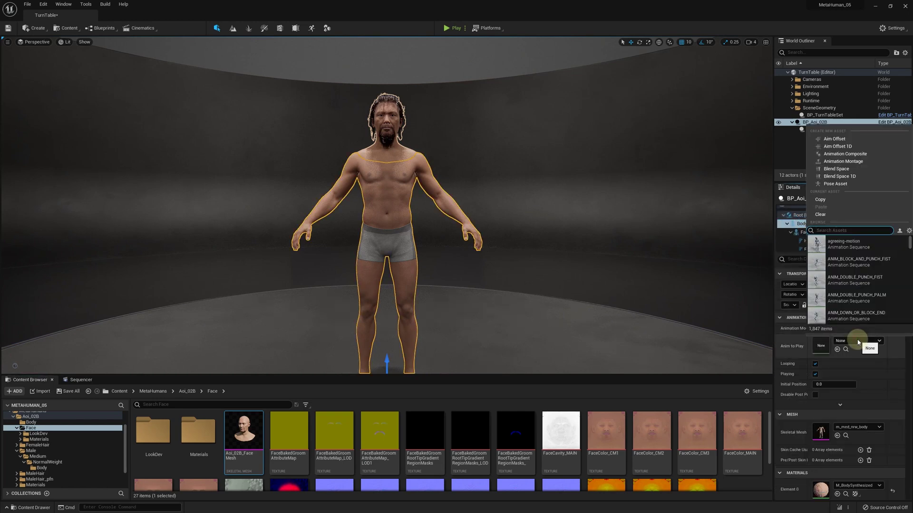
pyautogui.write('f')
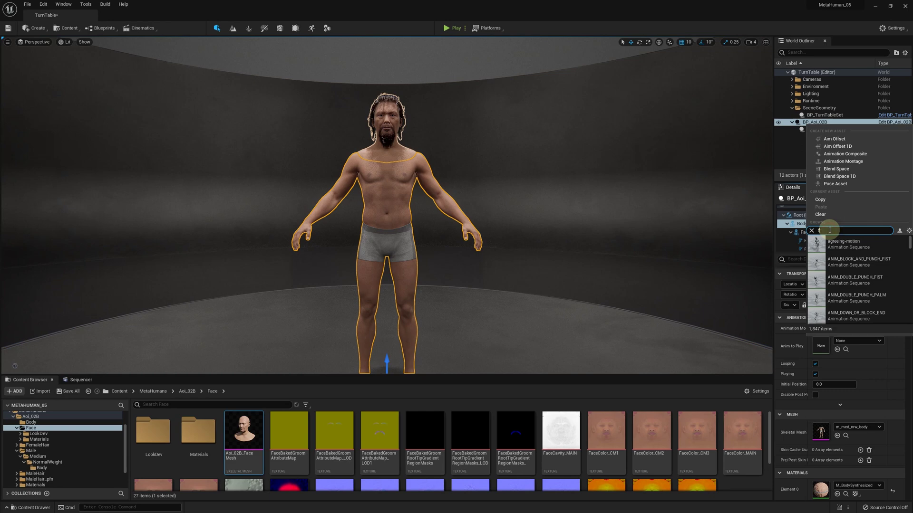
pyautogui.write('itt')
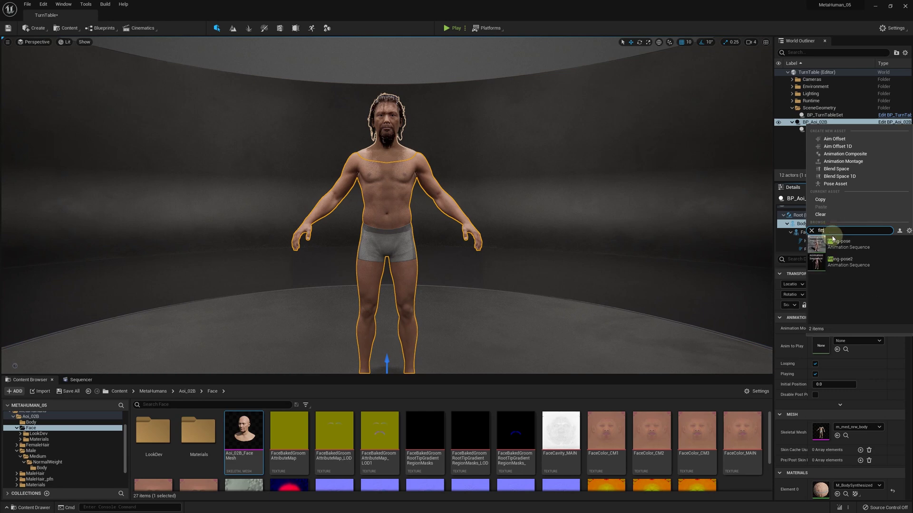
pyautogui.click(841, 260)
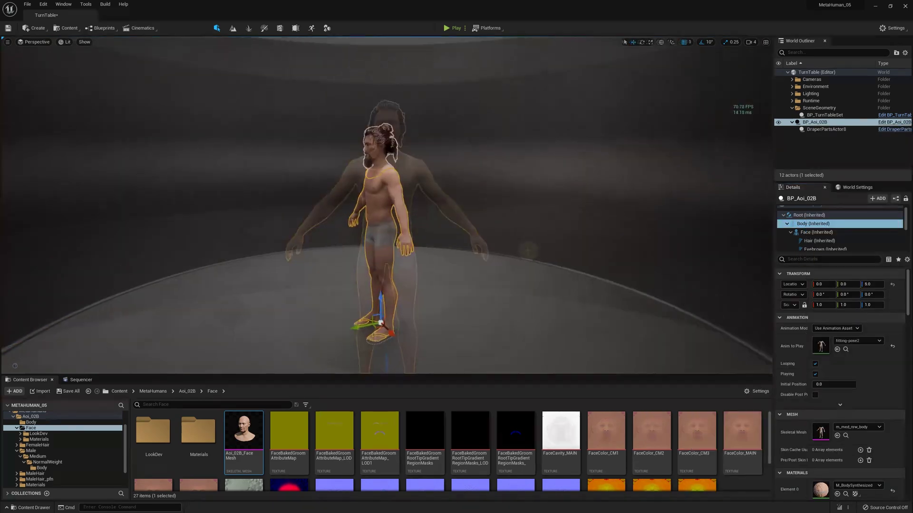
pyautogui.scroll(-4, 814, 236)
pyautogui.click(813, 235)
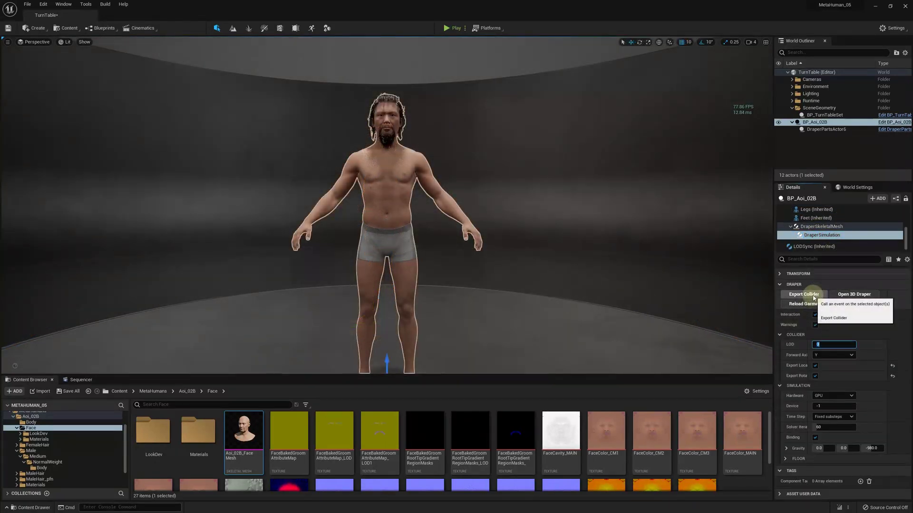
# Export the collider as an OBJ into H:\Garments\UE\Plugin, accepting the Draper suggestion.
pyautogui.click(812, 295)
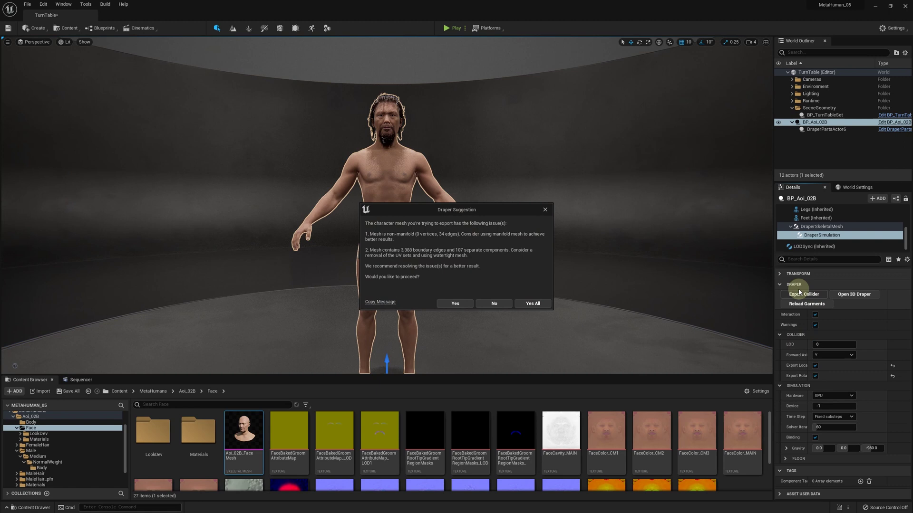
pyautogui.click(532, 303)
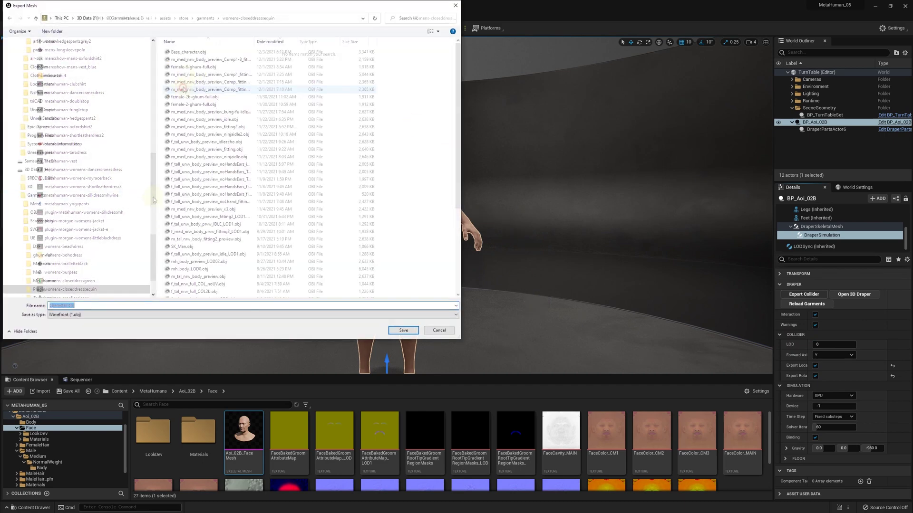
pyautogui.click(209, 59)
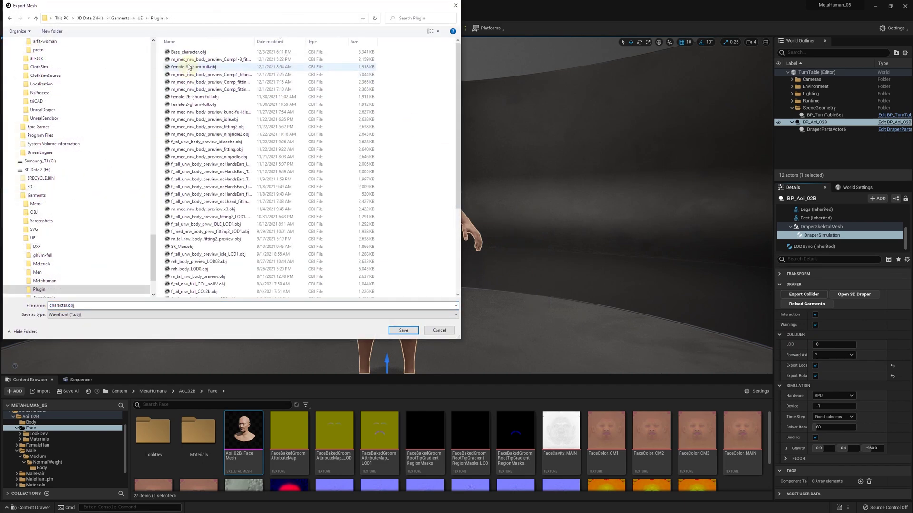
pyautogui.click(112, 307)
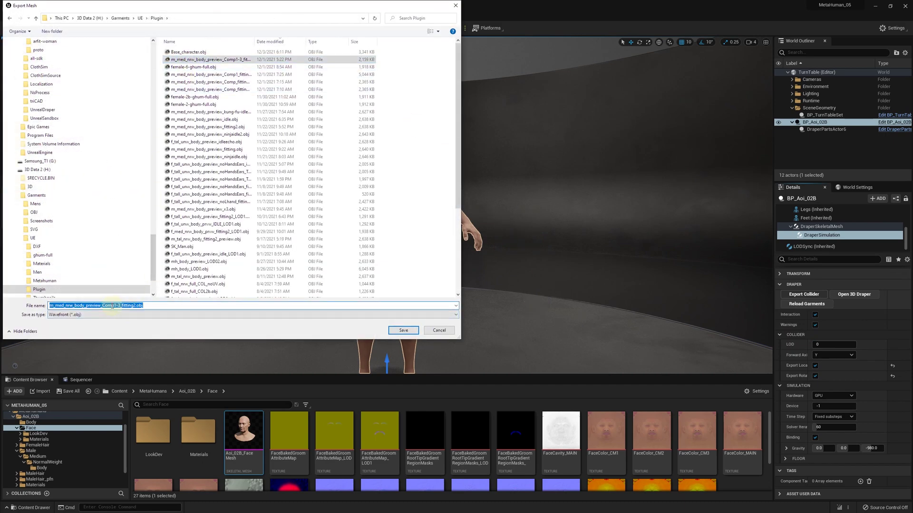
pyautogui.click(403, 331)
# Import the exported body OBJ into 3D Draper as the character, dismissing the mesh warning.
pyautogui.click(18, 6)
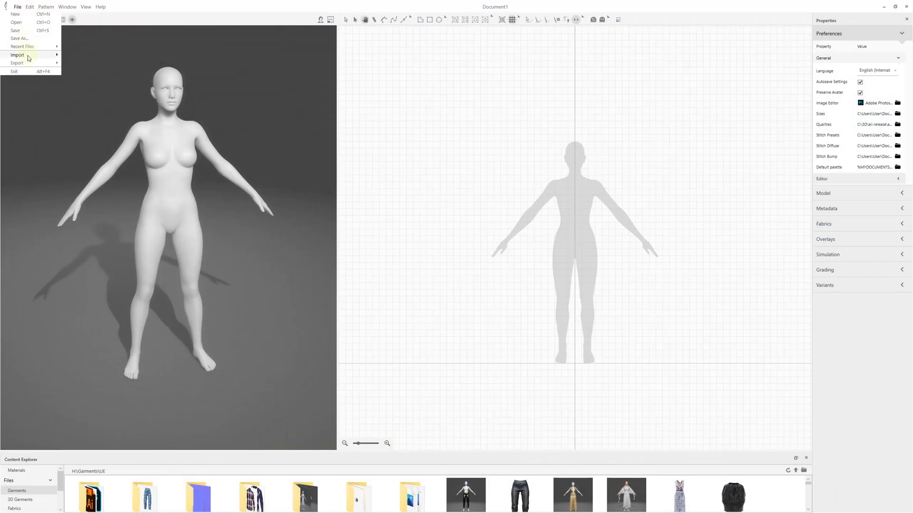
pyautogui.moveTo(40, 57)
pyautogui.click(77, 72)
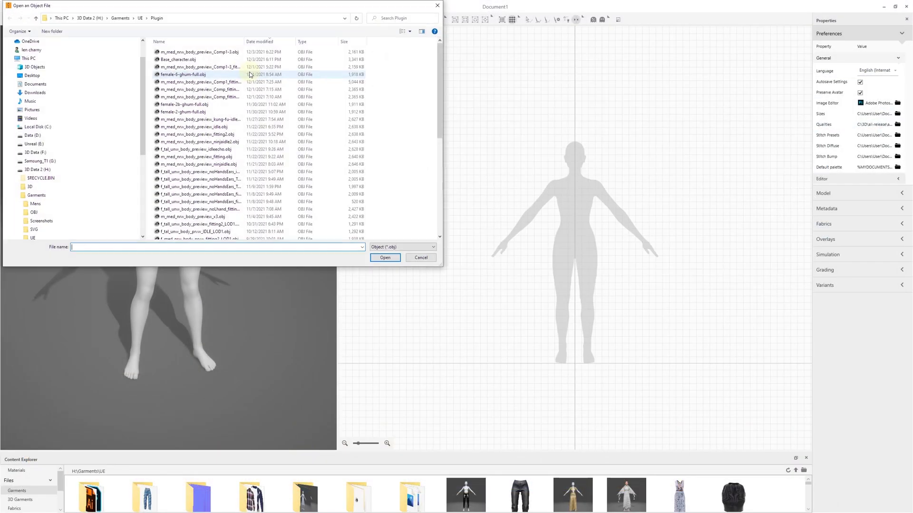
pyautogui.click(222, 51)
pyautogui.click(392, 260)
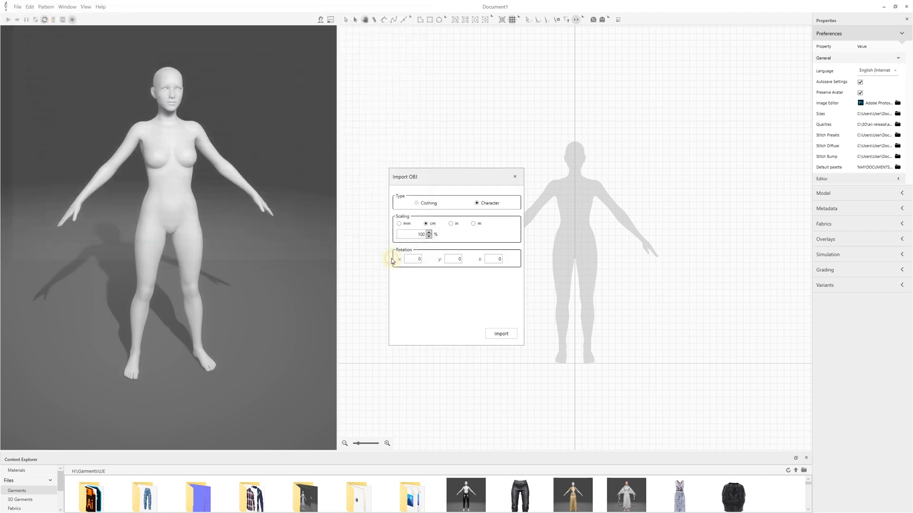
pyautogui.click(501, 335)
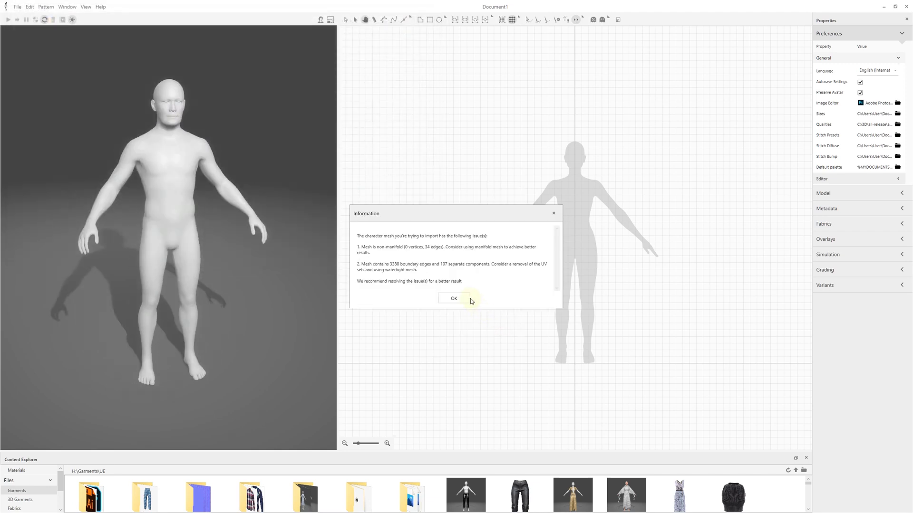
pyautogui.click(454, 299)
pyautogui.moveTo(261, 169); pyautogui.dragTo(228, 158)
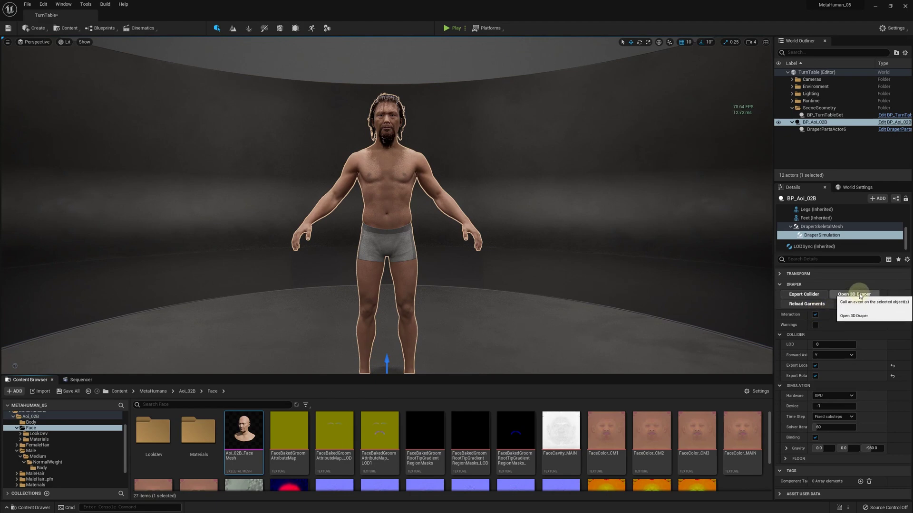
# Launch 3D Draper from Unreal, show General preferences, and open the Male garments folder.
pyautogui.click(859, 296)
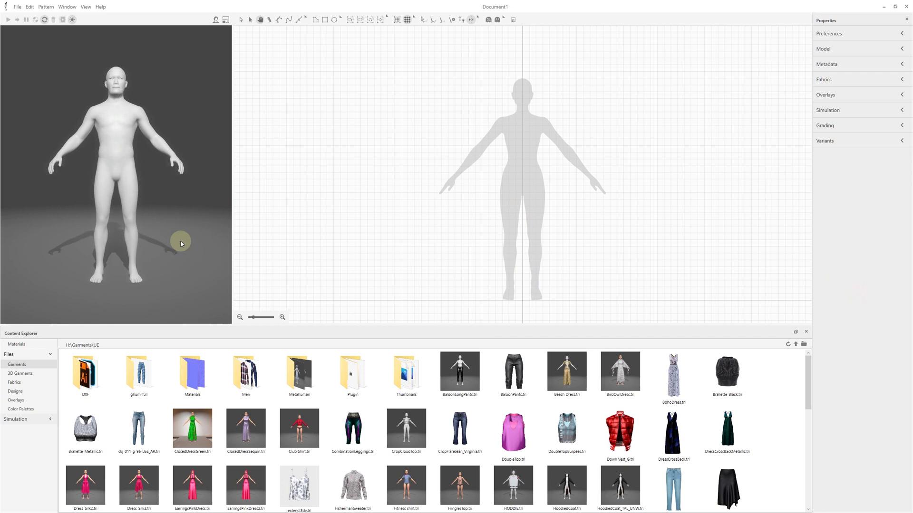
pyautogui.click(865, 34)
pyautogui.click(840, 59)
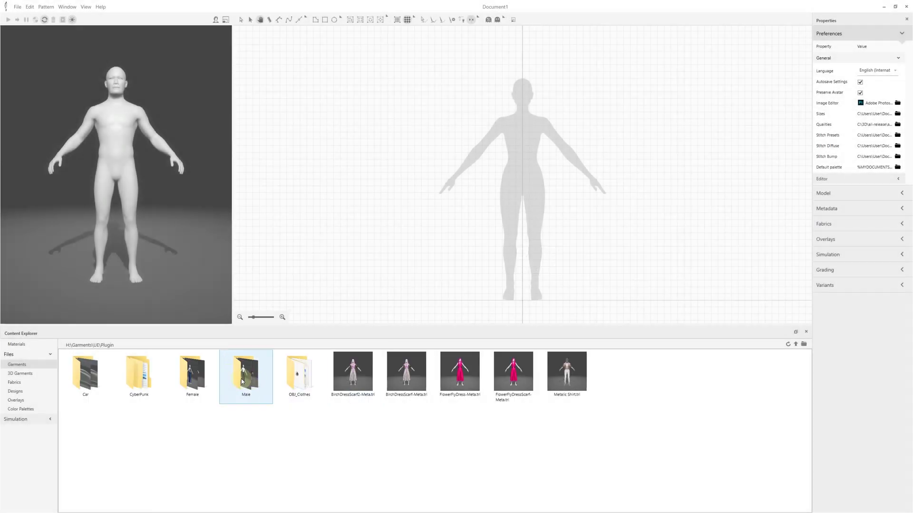
pyautogui.doubleClick(243, 381)
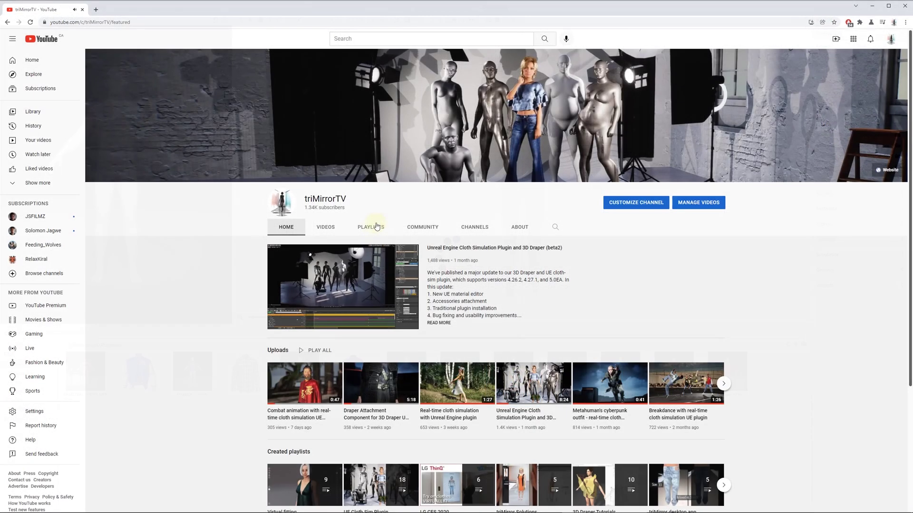
pyautogui.click(369, 232)
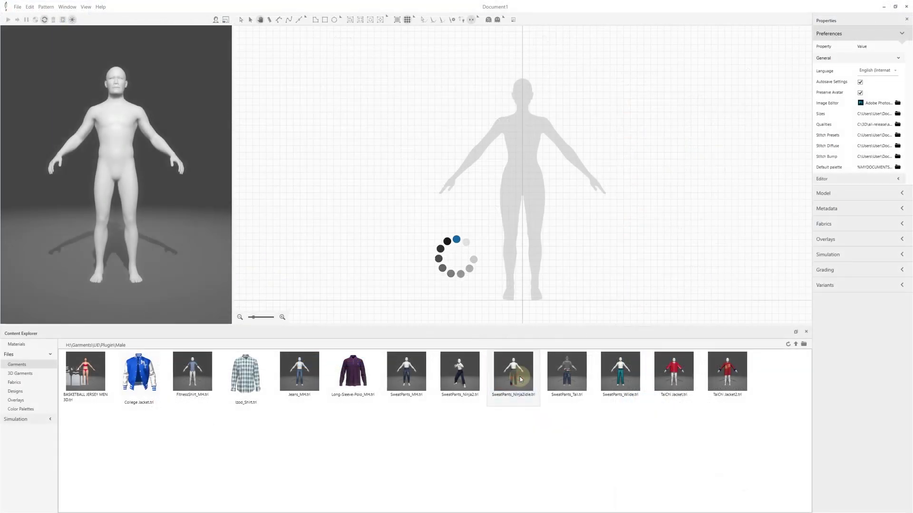
# Select a SweatPantsNinja2Idle cuff, run the simulation, and tug the pant leg to test the cloth.
pyautogui.moveTo(138, 141); pyautogui.dragTo(139, 257)
pyautogui.click(139, 256)
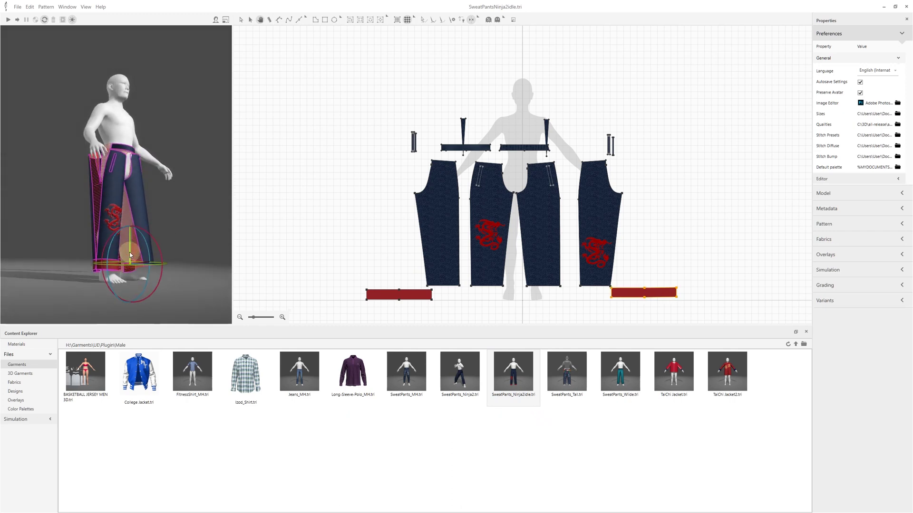
pyautogui.click(8, 20)
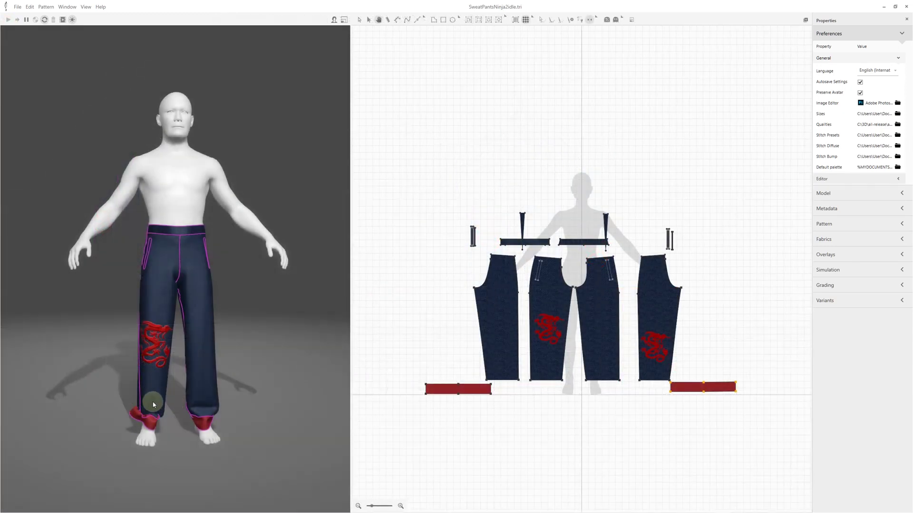
pyautogui.moveTo(141, 417); pyautogui.dragTo(119, 469)
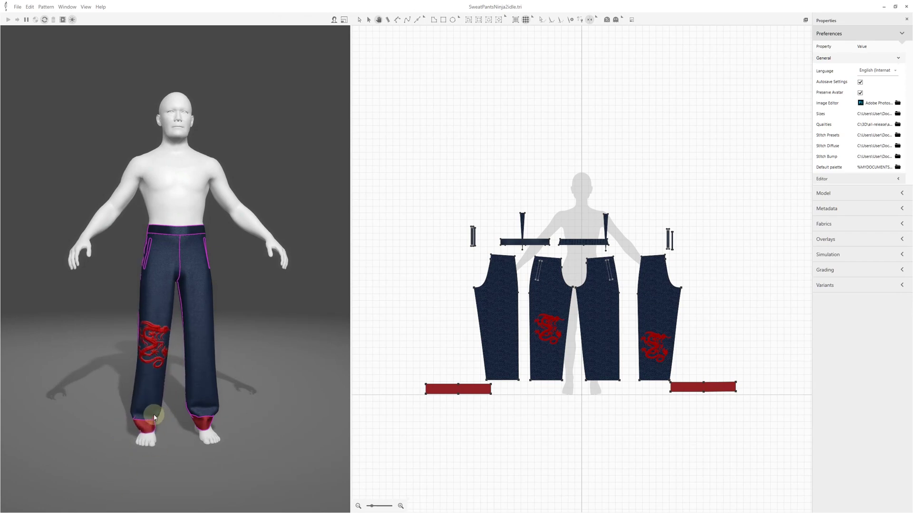
pyautogui.moveTo(132, 422); pyautogui.dragTo(122, 482)
pyautogui.press('4')
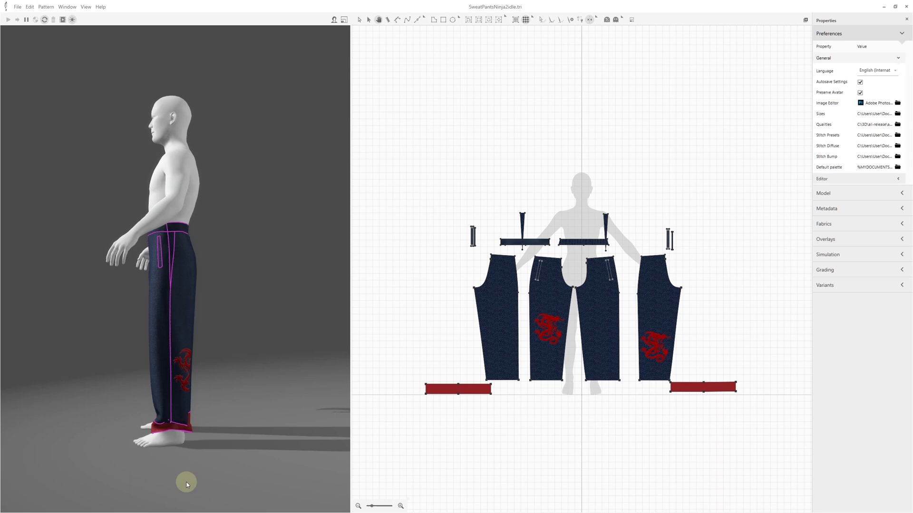
# Export the pants as a 3D Garment into the metahuman-mens-ninjapants2 folder.
pyautogui.press('1')
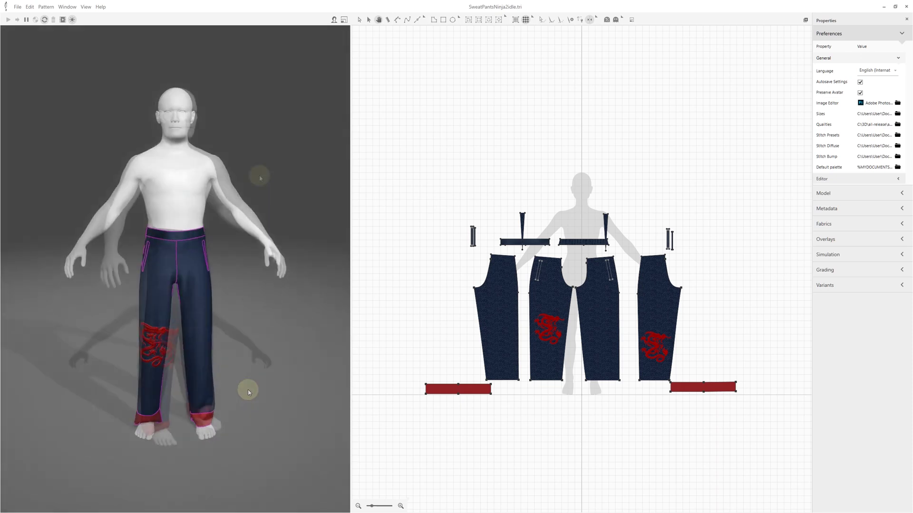
pyautogui.click(17, 7)
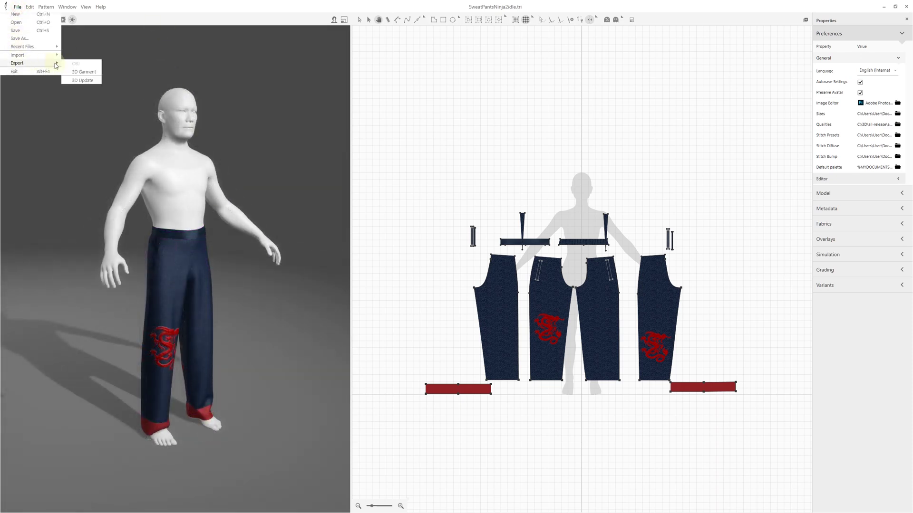
pyautogui.click(74, 72)
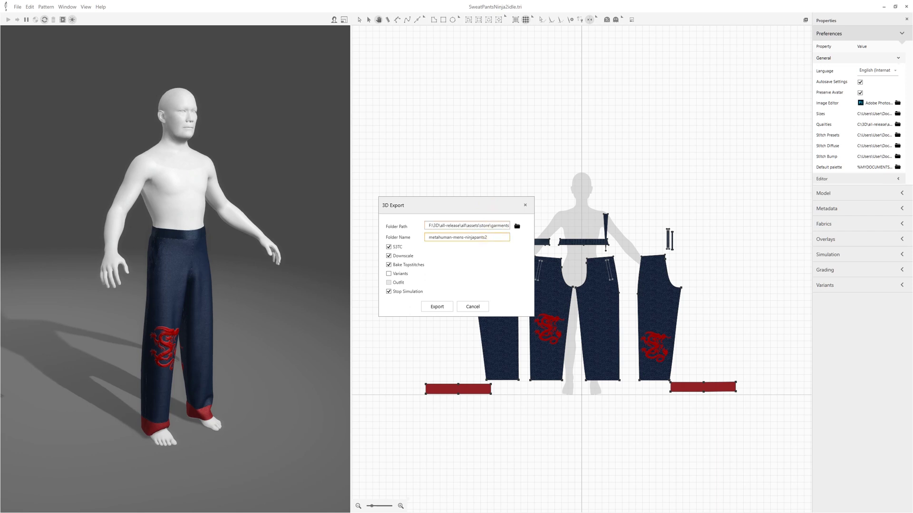
pyautogui.click(443, 309)
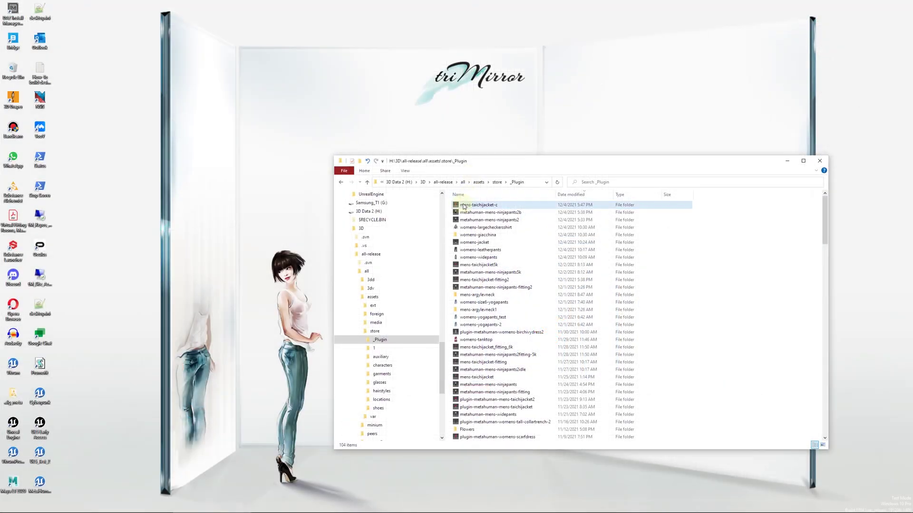
# Open mens-taichijacket-c and sort its 48 files by Type.
pyautogui.doubleClick(458, 208)
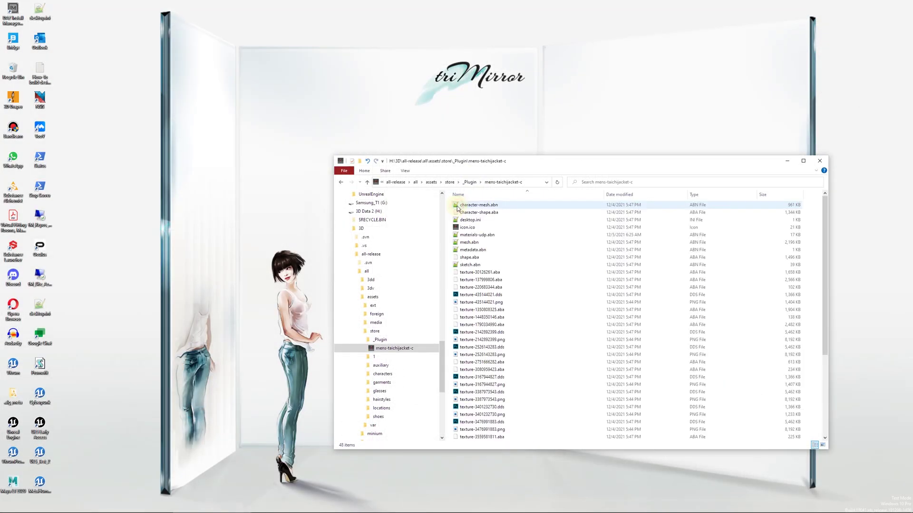
pyautogui.click(694, 195)
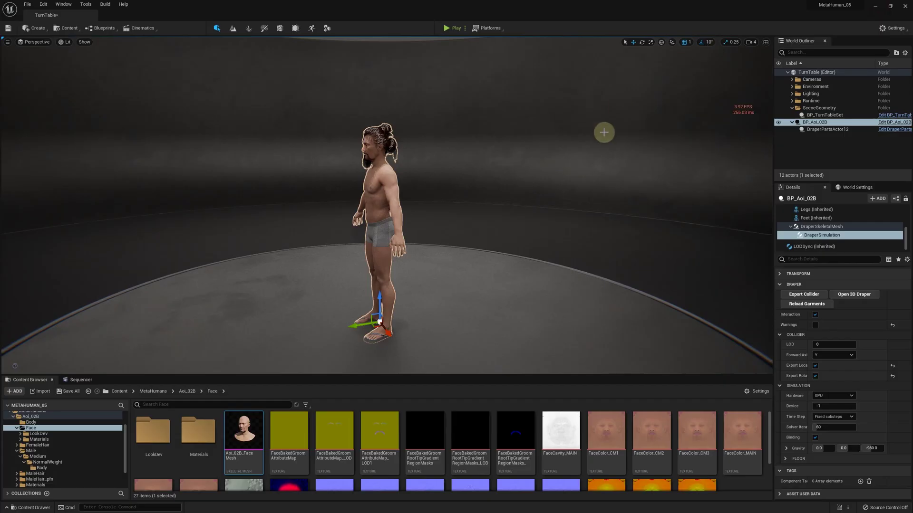
# Add a Draper Garment component named pants, then reselect DraperSimulation.
pyautogui.click(878, 198)
pyautogui.write('drap')
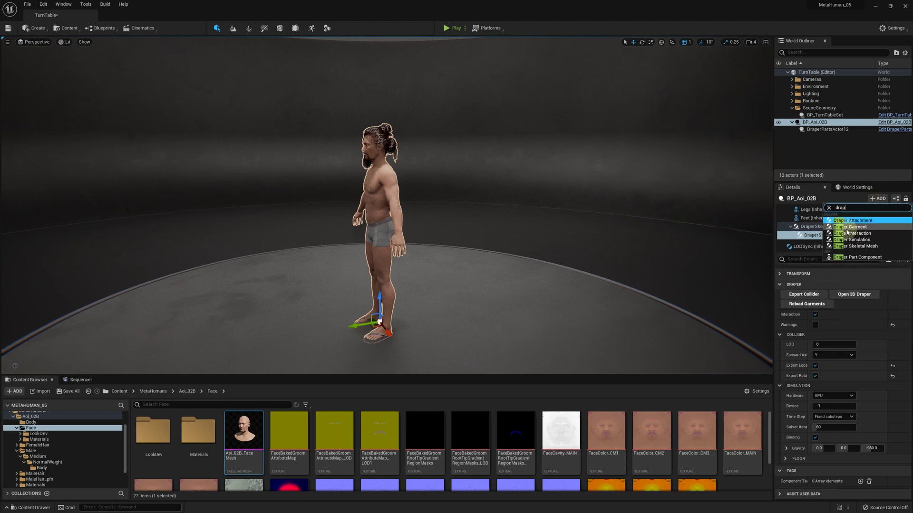
pyautogui.click(850, 249)
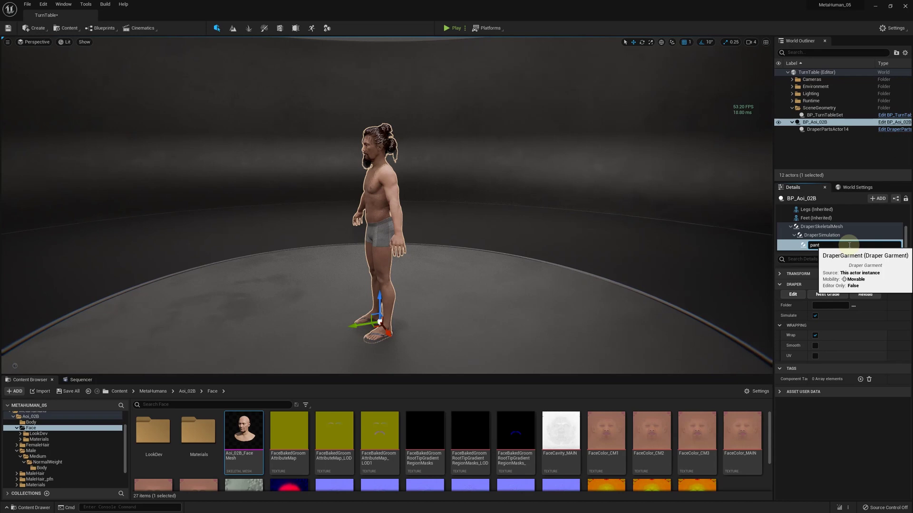
pyautogui.click(829, 233)
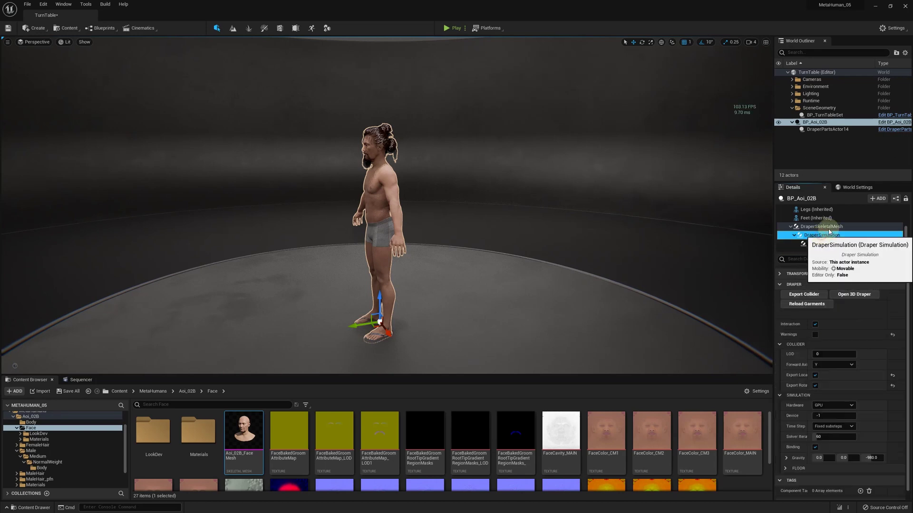
pyautogui.click(878, 199)
# Add a second Draper Garment component named 'jacket'.
pyautogui.write('dr')
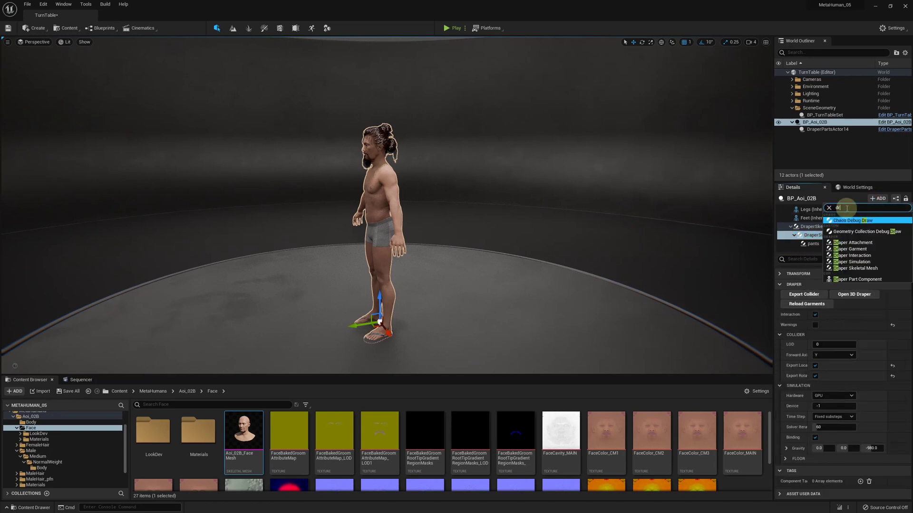
pyautogui.write('ape')
pyautogui.click(856, 227)
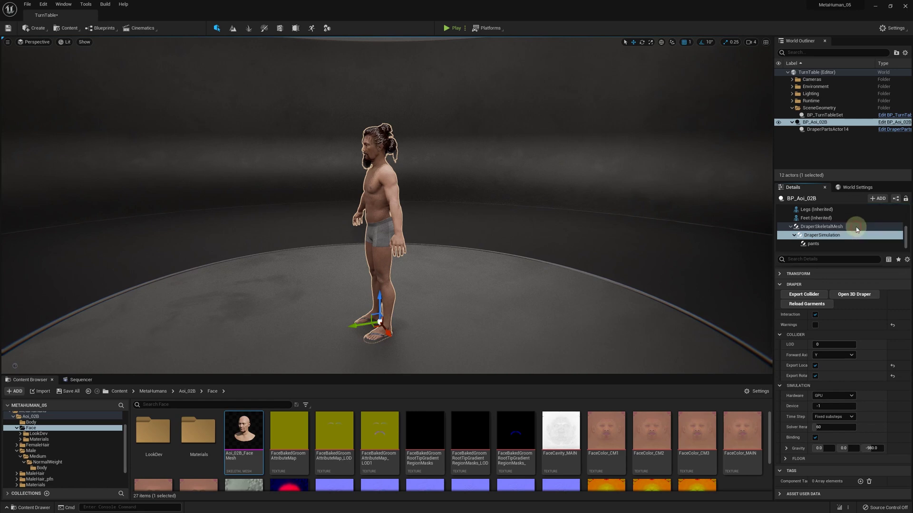
pyautogui.write('ja')
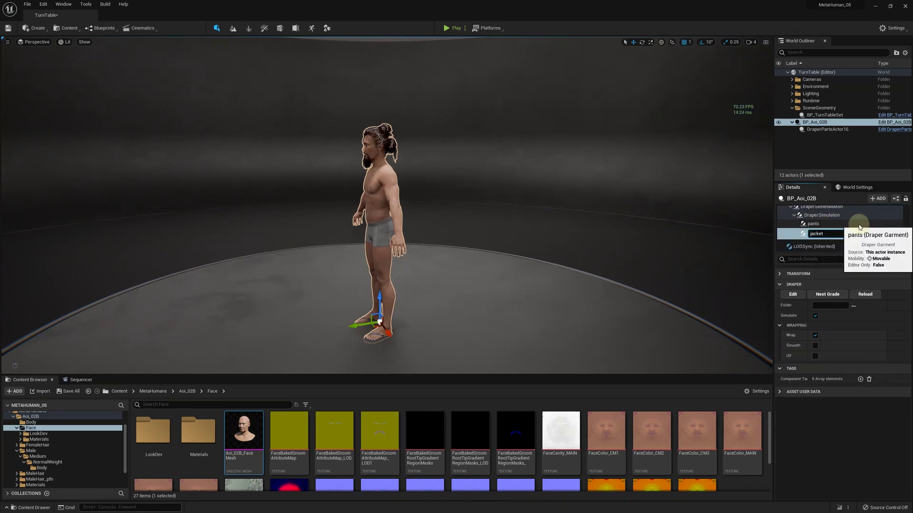
pyautogui.write('cket')
pyautogui.press('Return')
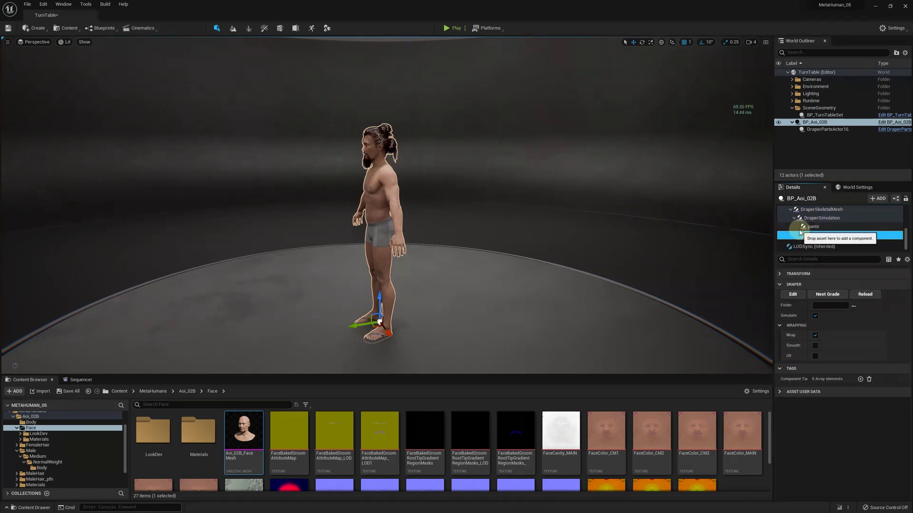
# Load the pants garment from the metahuman-mens-ninjapants2b folder.
pyautogui.click(811, 226)
pyautogui.click(853, 306)
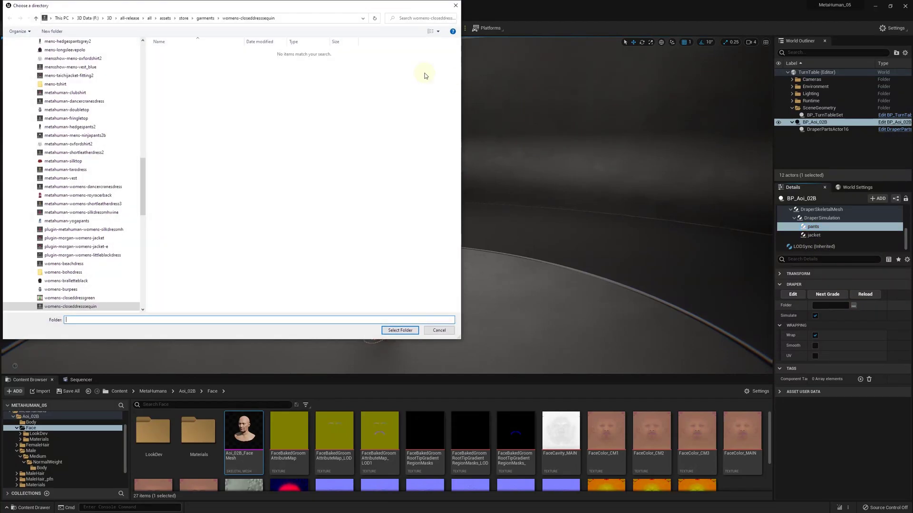
pyautogui.click(205, 18)
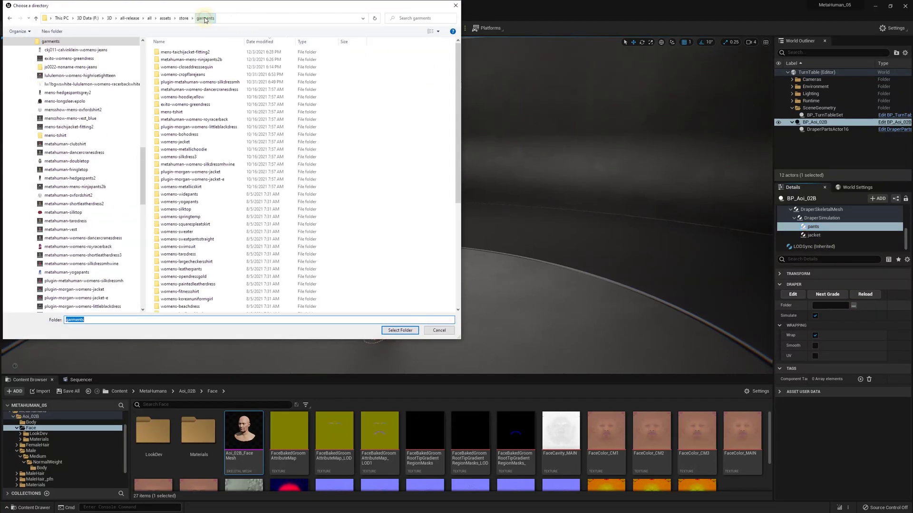
pyautogui.click(205, 60)
pyautogui.doubleClick(206, 60)
pyautogui.click(400, 329)
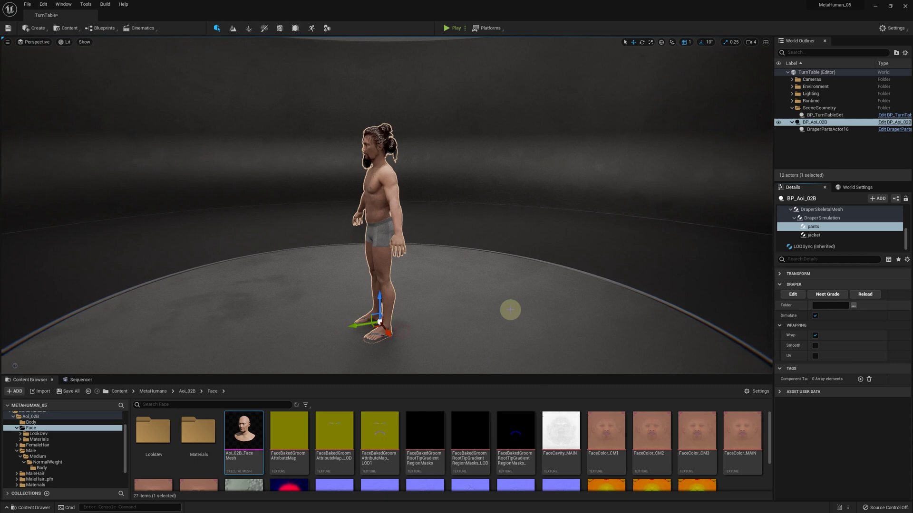
# Load the jacket garment from the mens-taichijacket-fitting2 folder.
pyautogui.click(827, 235)
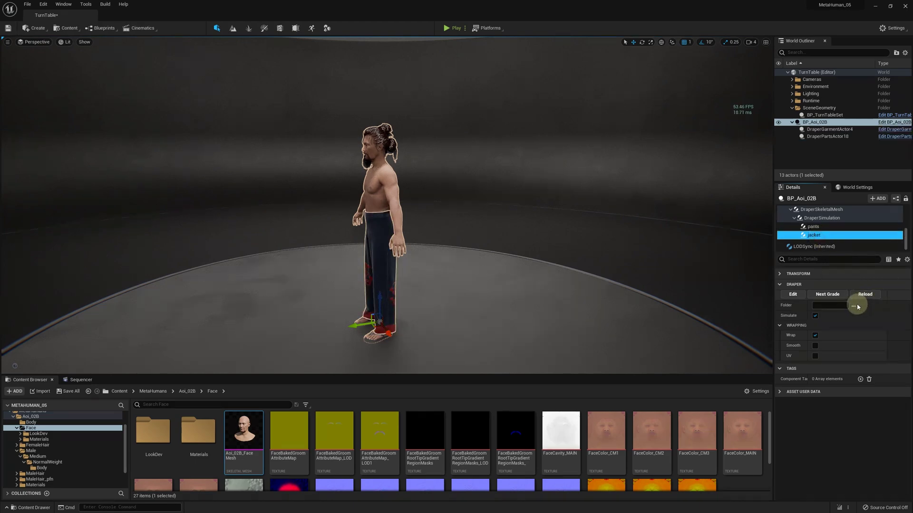
pyautogui.click(853, 306)
pyautogui.click(204, 60)
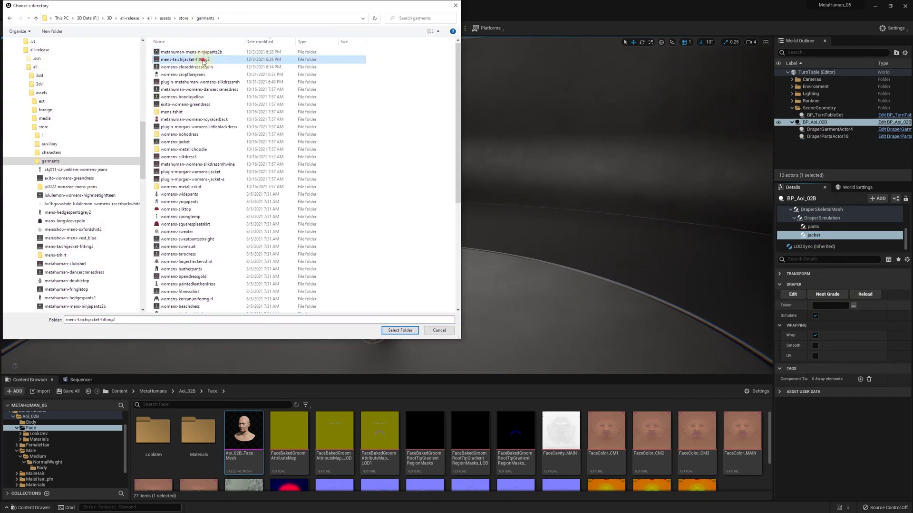
pyautogui.click(399, 331)
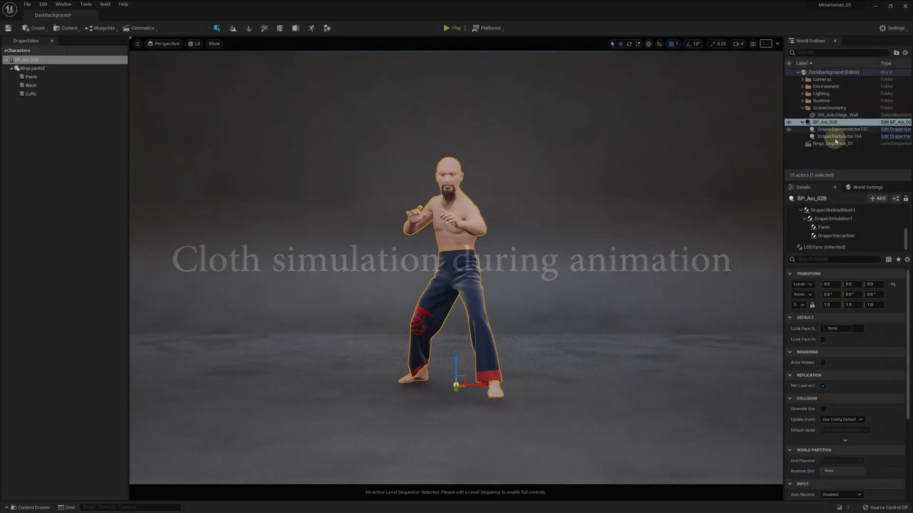
# Open Ninja_Sequence_01 in the Sequencer, scrub into the wheel kick, and play it in Play mode.
pyautogui.click(832, 143)
pyautogui.click(836, 329)
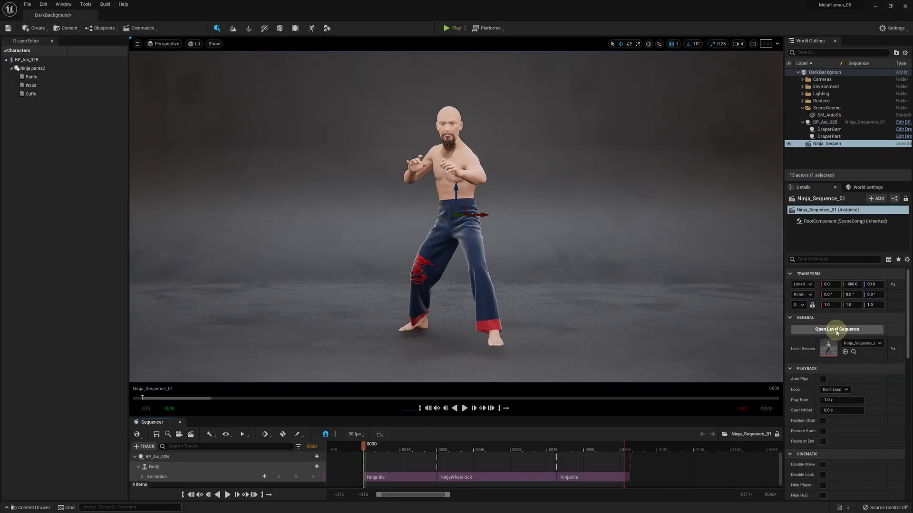
pyautogui.moveTo(375, 390); pyautogui.dragTo(617, 391)
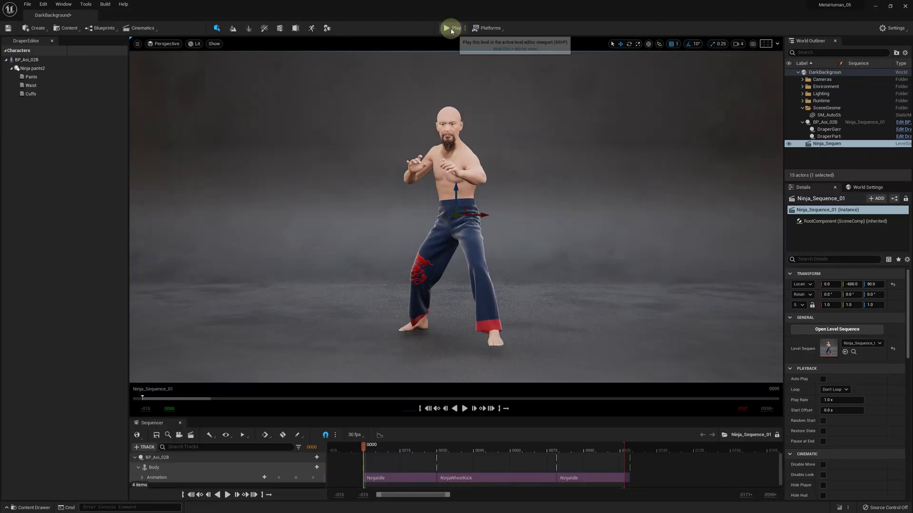
pyautogui.click(449, 30)
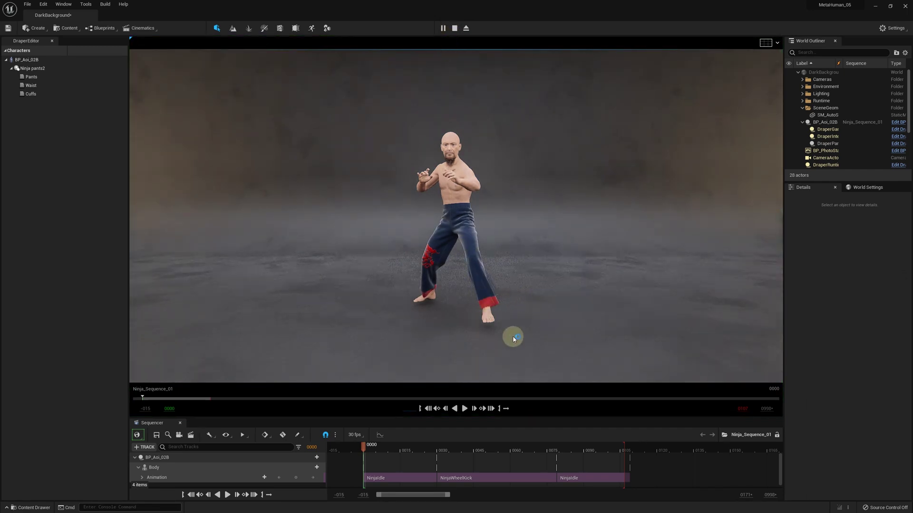
pyautogui.click(465, 408)
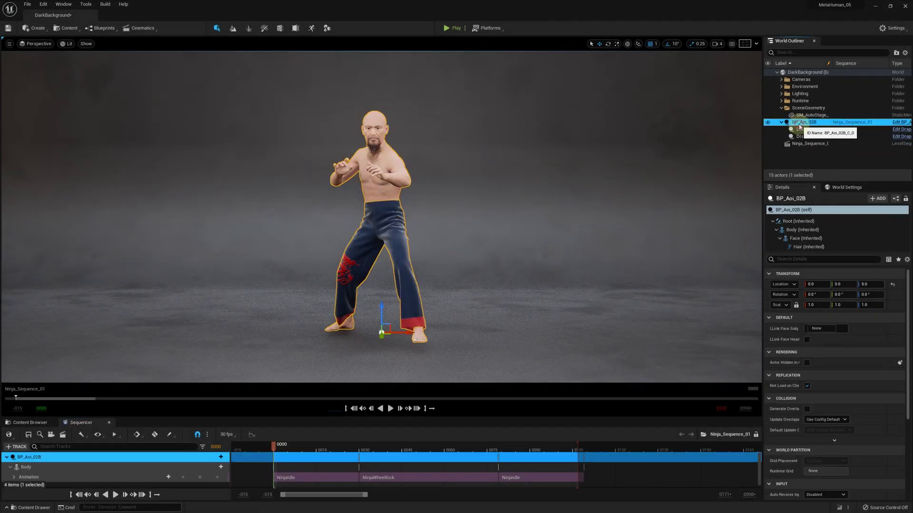
# Open the Pants garment in the Draper Editor and adjust its Tolerance and Distance parameters.
pyautogui.scroll(-3, 807, 215)
pyautogui.click(809, 239)
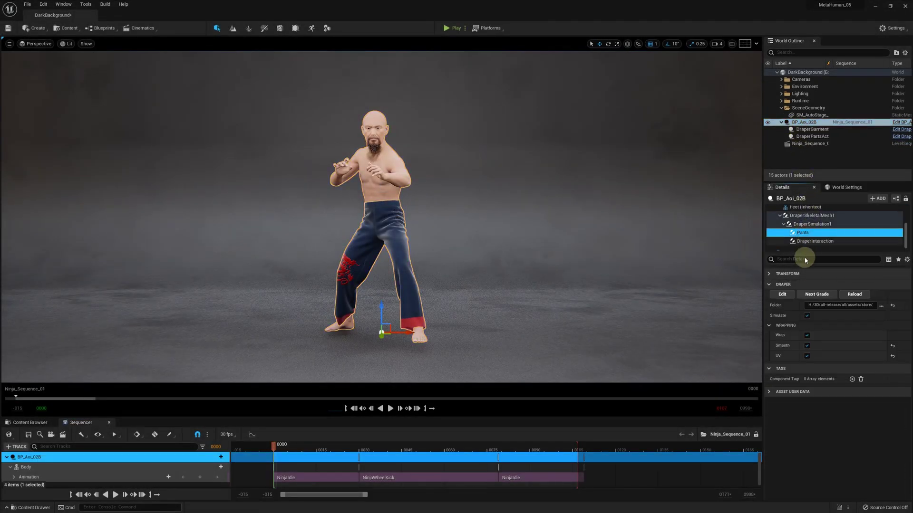
pyautogui.click(792, 294)
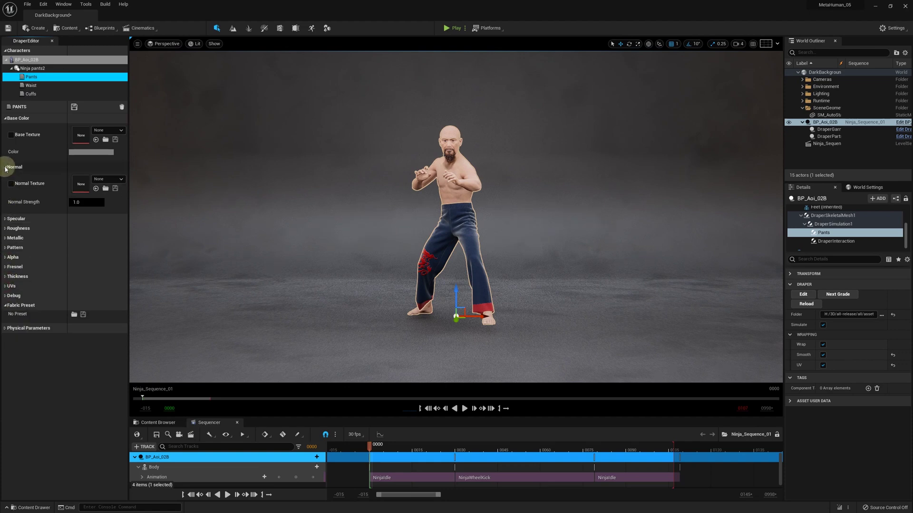
pyautogui.click(6, 118)
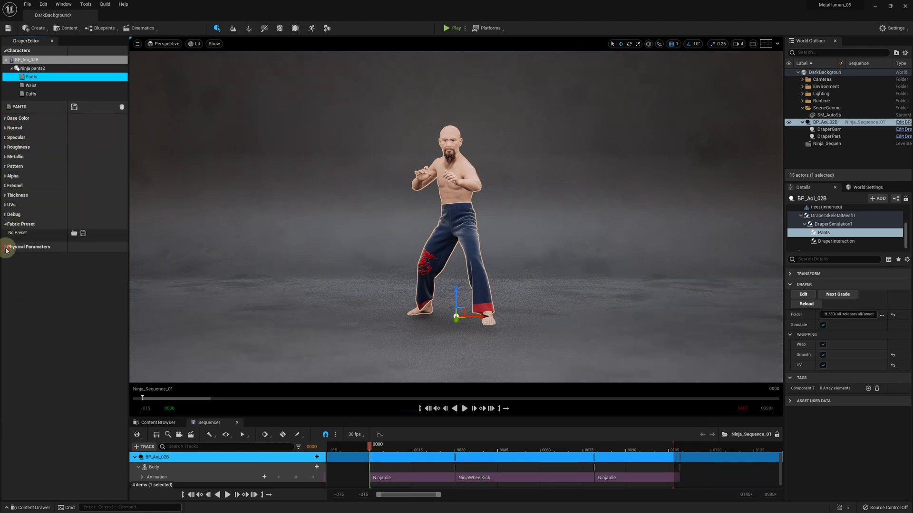
pyautogui.click(6, 247)
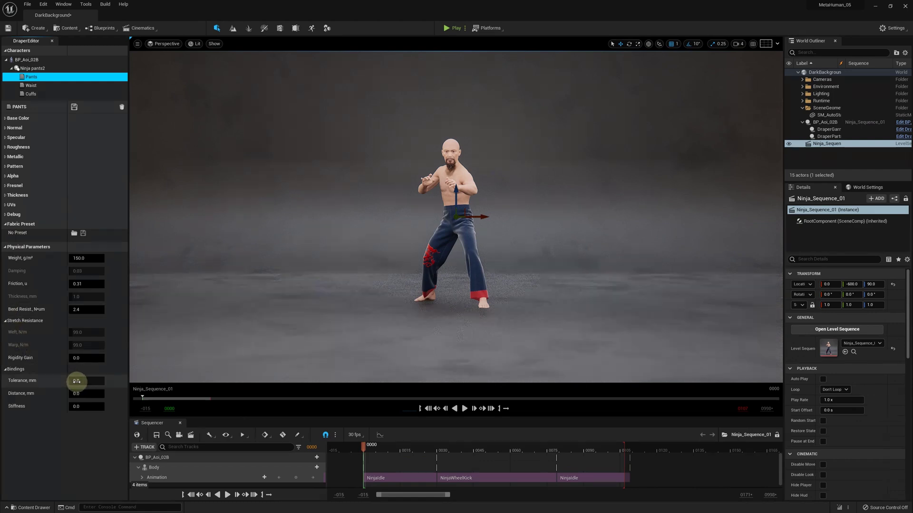
pyautogui.click(77, 381)
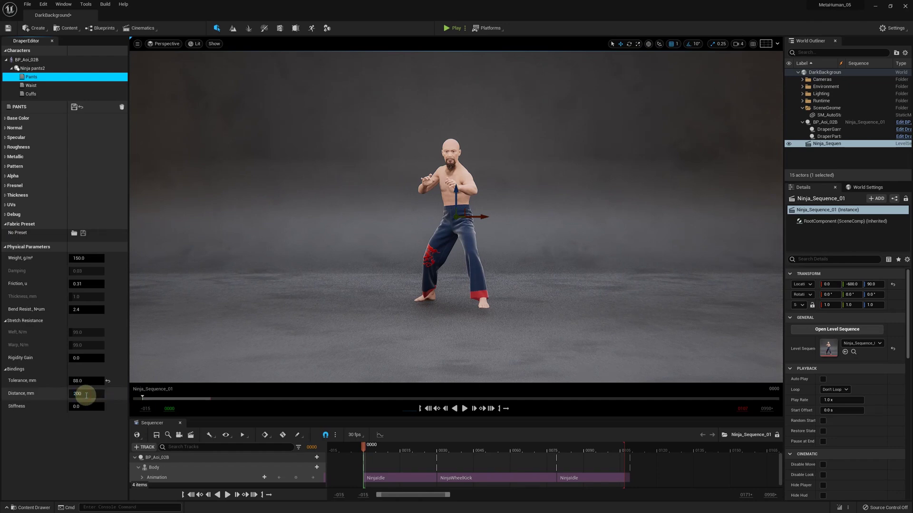
pyautogui.click(83, 402)
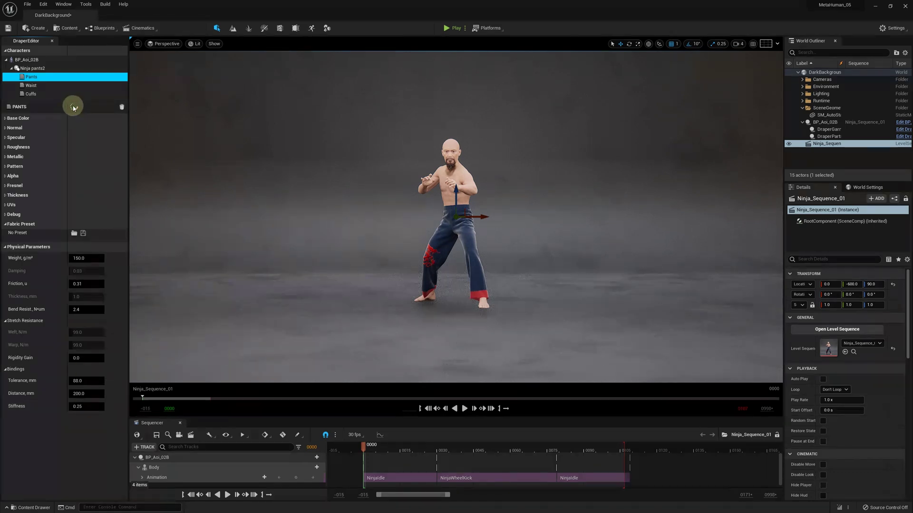
# Set the Cuffs binding to 200 mm distance and 0.25 stiffness, then play the ninja sequence.
pyautogui.click(31, 94)
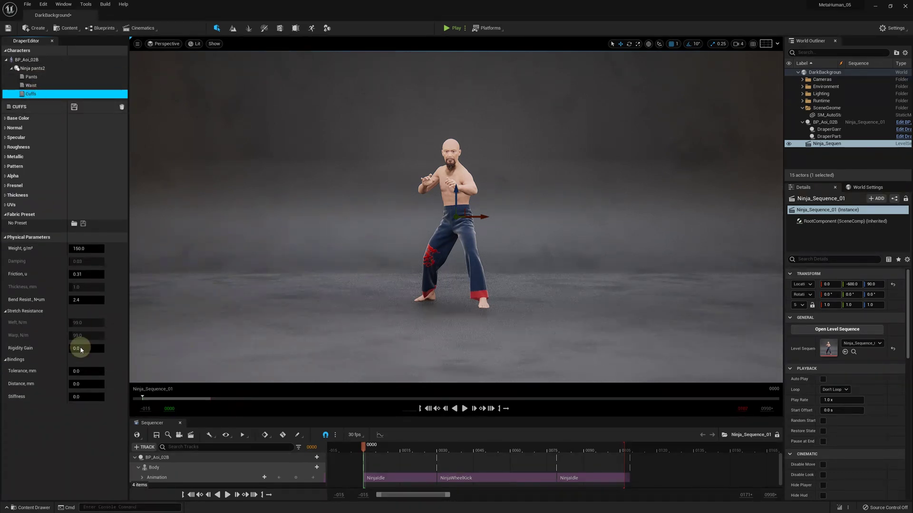
pyautogui.click(78, 372)
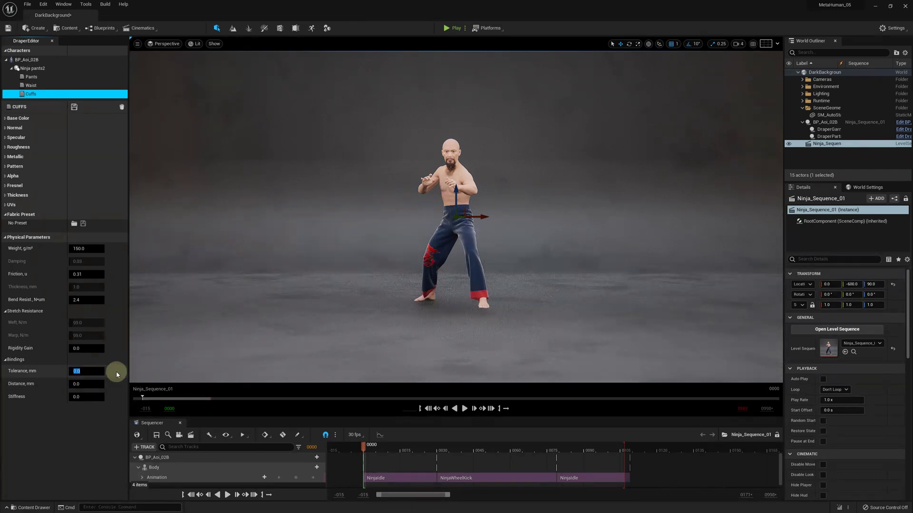
pyautogui.click(87, 383)
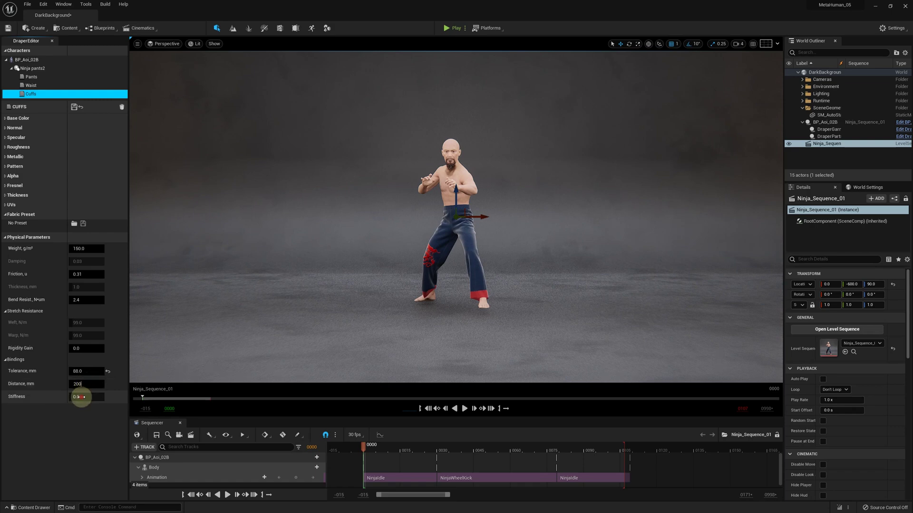
pyautogui.press('Return')
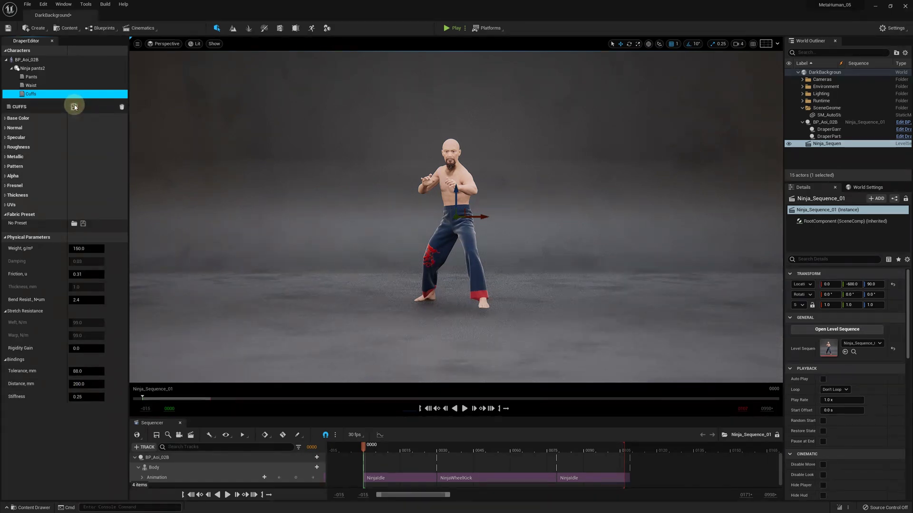
pyautogui.click(451, 29)
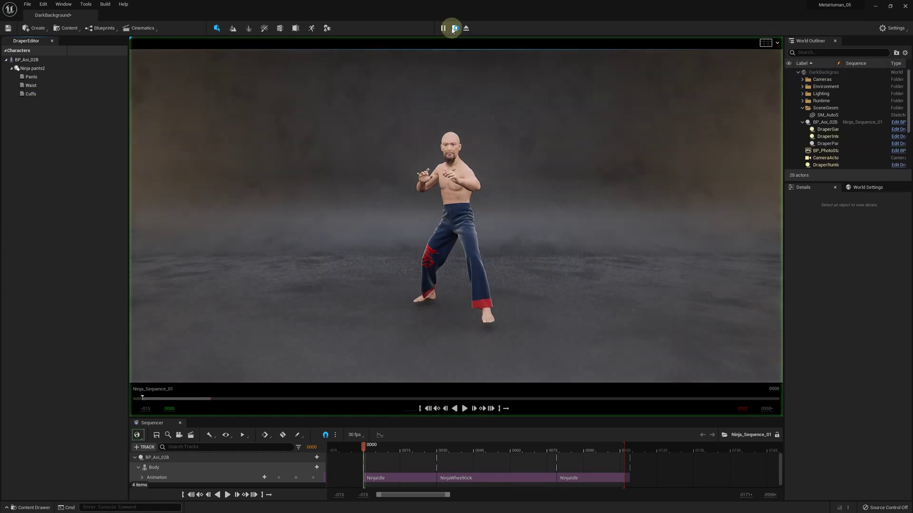
pyautogui.click(469, 407)
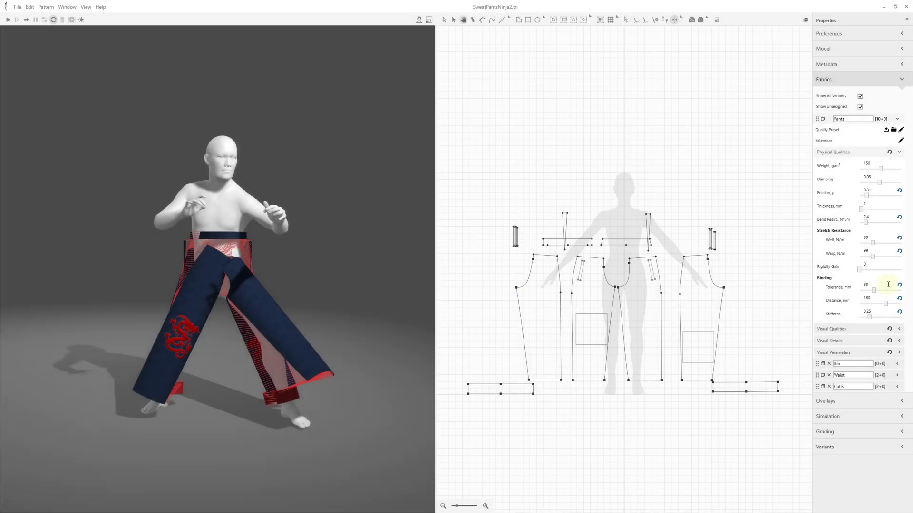
# Simulate the pants onto the figure and open the 3D Garment export settings.
pyautogui.click(7, 21)
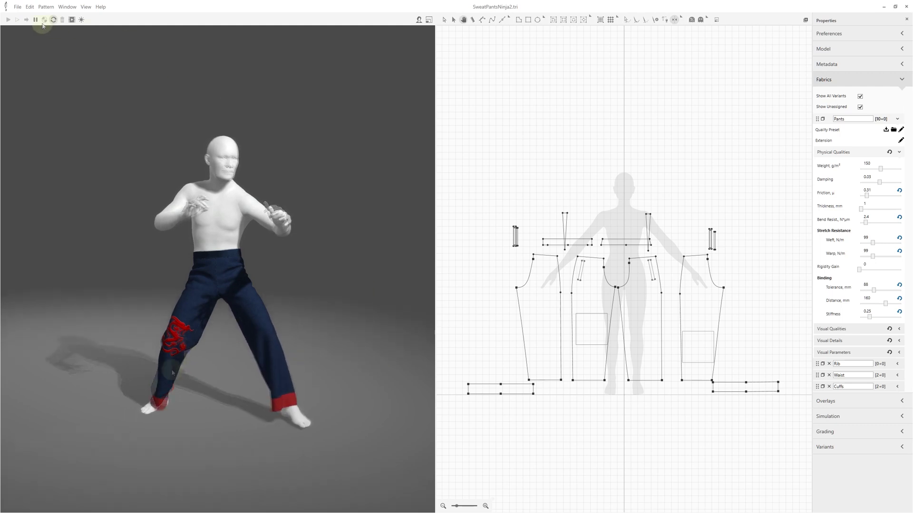
pyautogui.click(15, 9)
pyautogui.moveTo(32, 63)
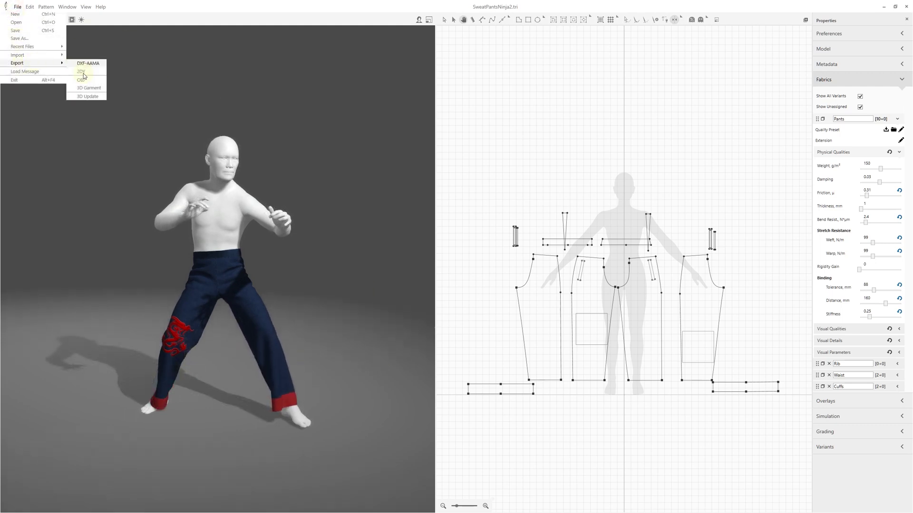
pyautogui.click(84, 90)
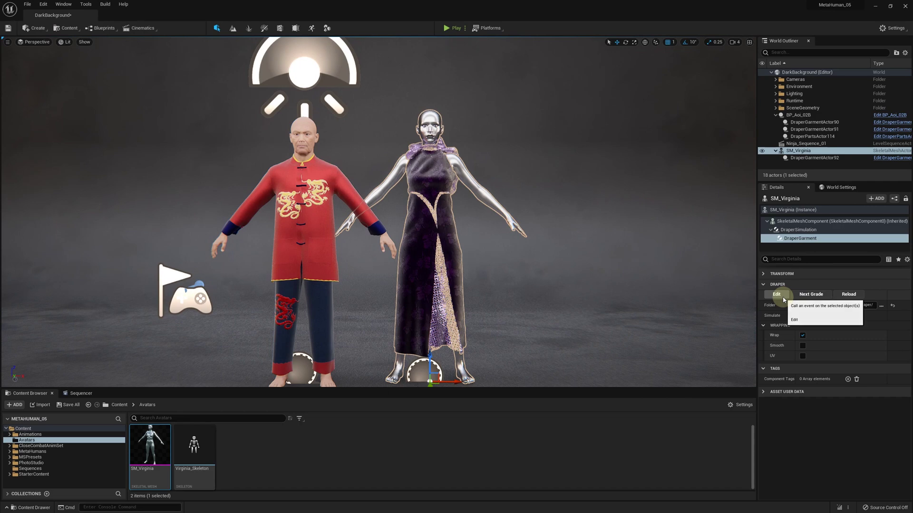
# Widen the Draper editor panel and review the BP_Aoi_02B and SM_Virginia garment fabrics.
pyautogui.click(779, 296)
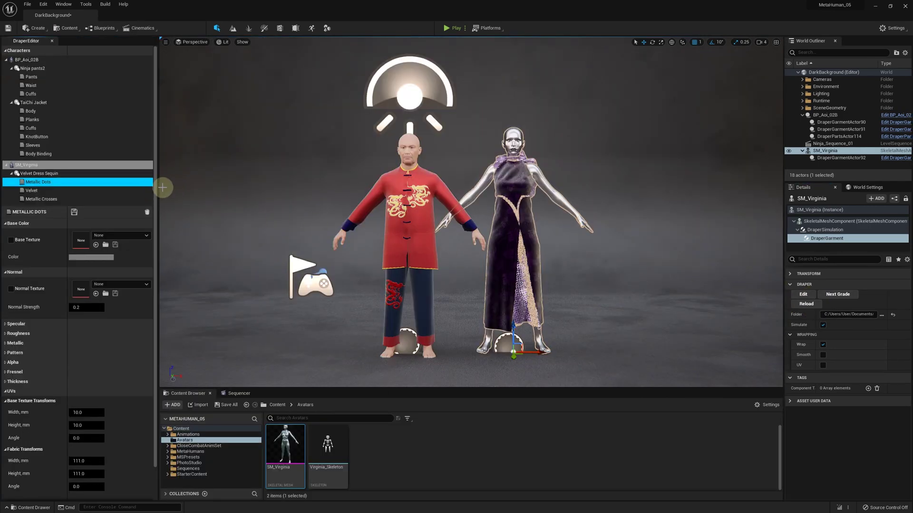
pyautogui.moveTo(162, 188); pyautogui.dragTo(198, 189)
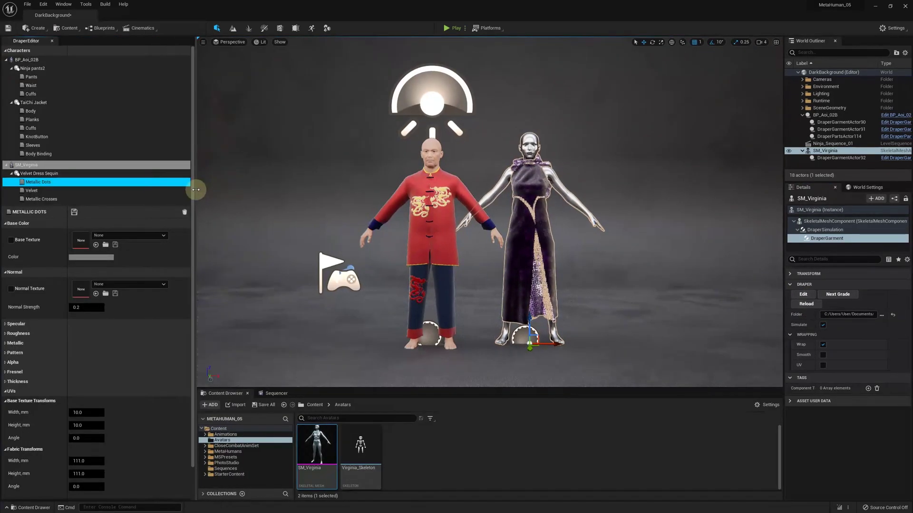
pyautogui.click(7, 60)
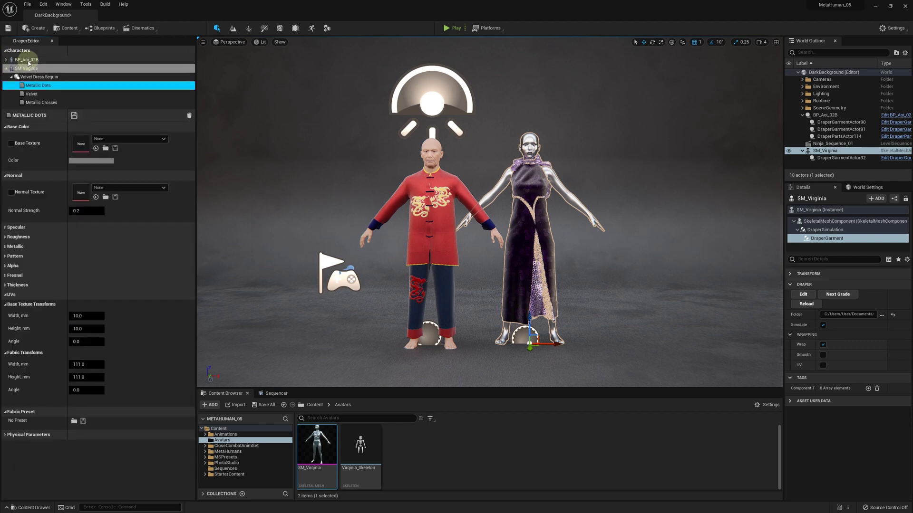
pyautogui.click(26, 60)
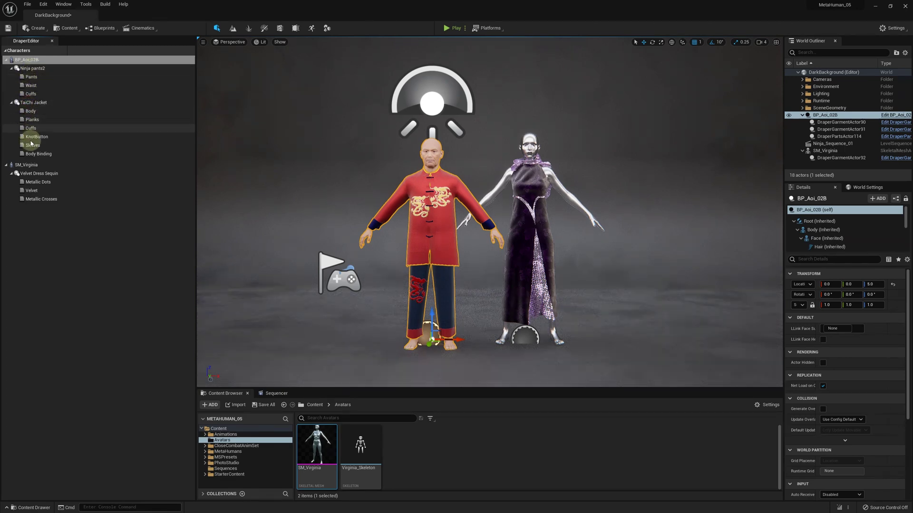
pyautogui.click(27, 165)
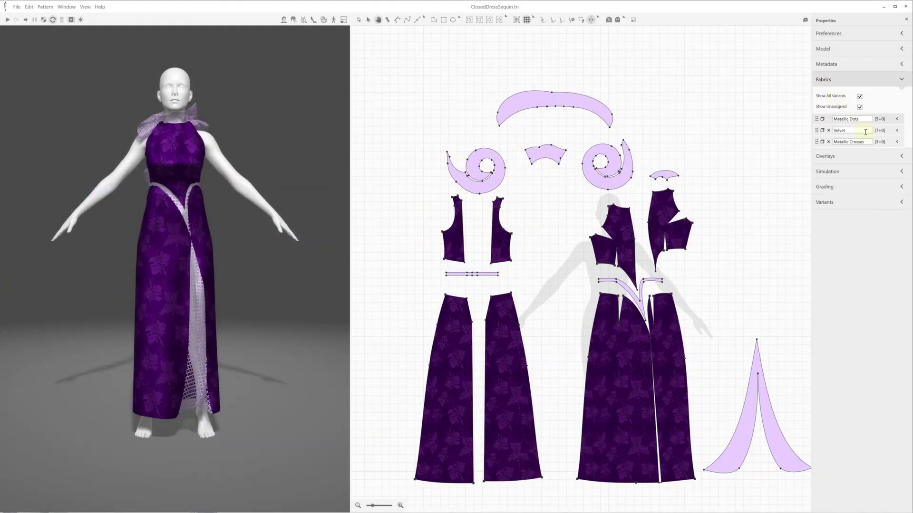
# Expand the Velvet fabric's Visual Qualities and Visual Details, then open the bodice piece's options.
pyautogui.click(897, 130)
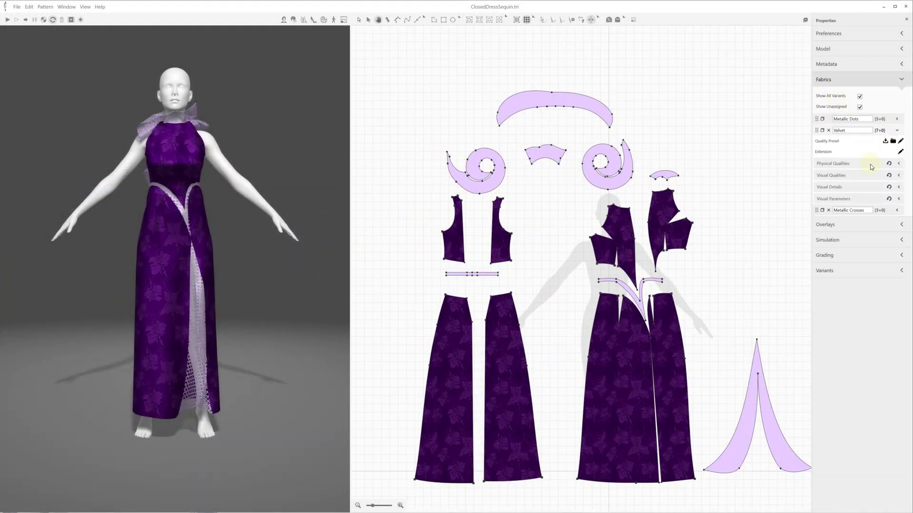
pyautogui.click(870, 175)
pyautogui.click(882, 368)
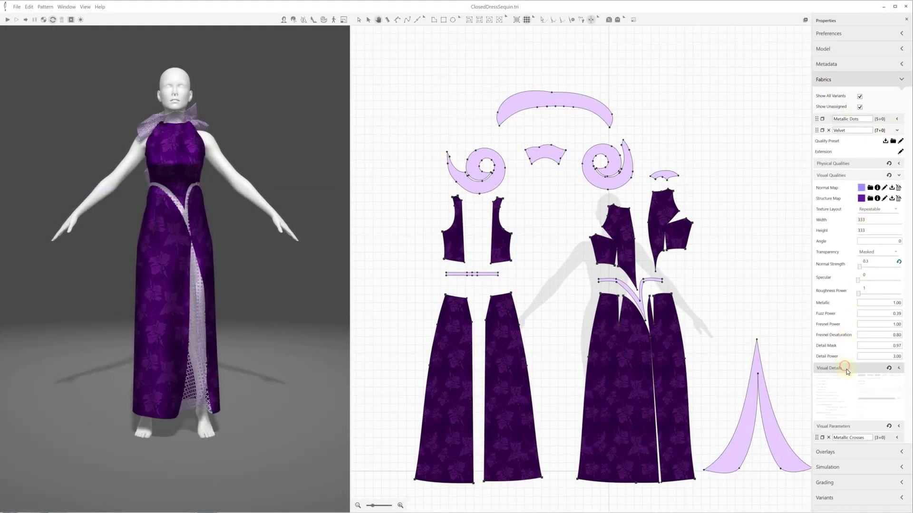
pyautogui.rightClick(610, 236)
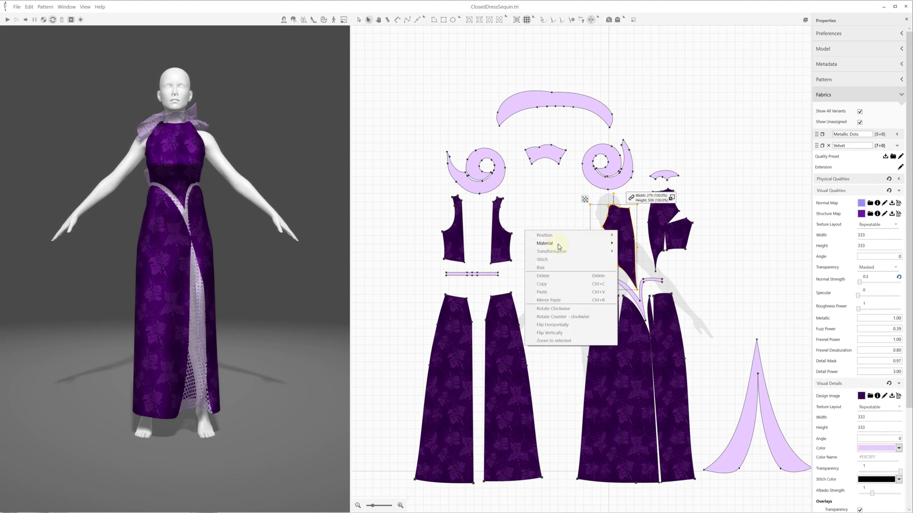
pyautogui.moveTo(559, 247)
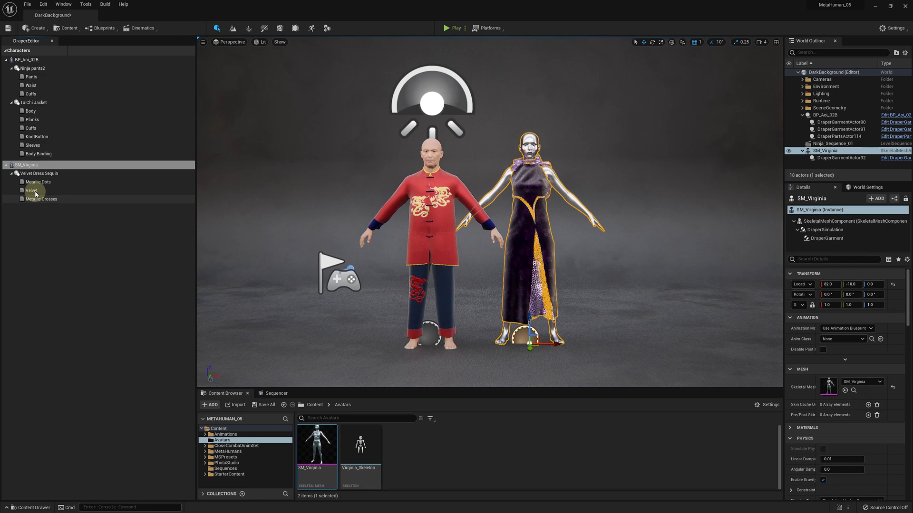
# Open the Velvet fabric, compare it with base texture off and on, and browse its texture sections.
pyautogui.click(35, 190)
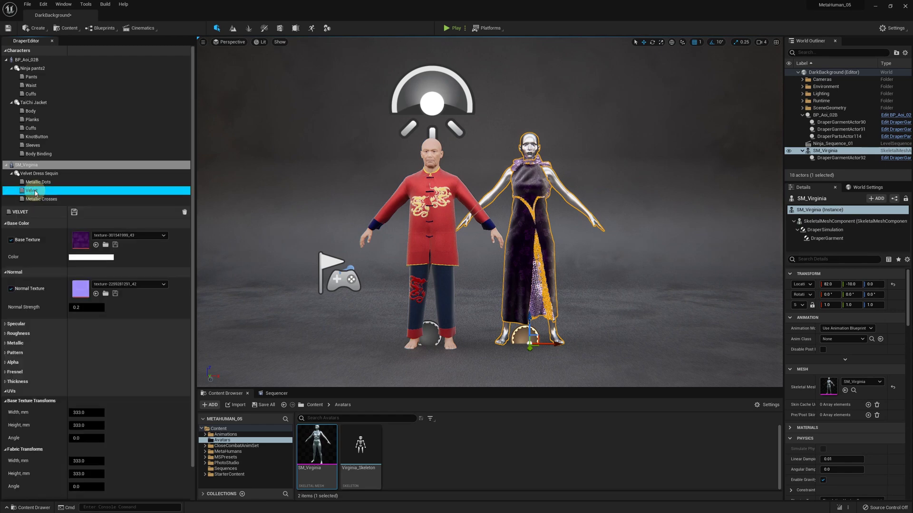
pyautogui.click(11, 240)
pyautogui.click(10, 241)
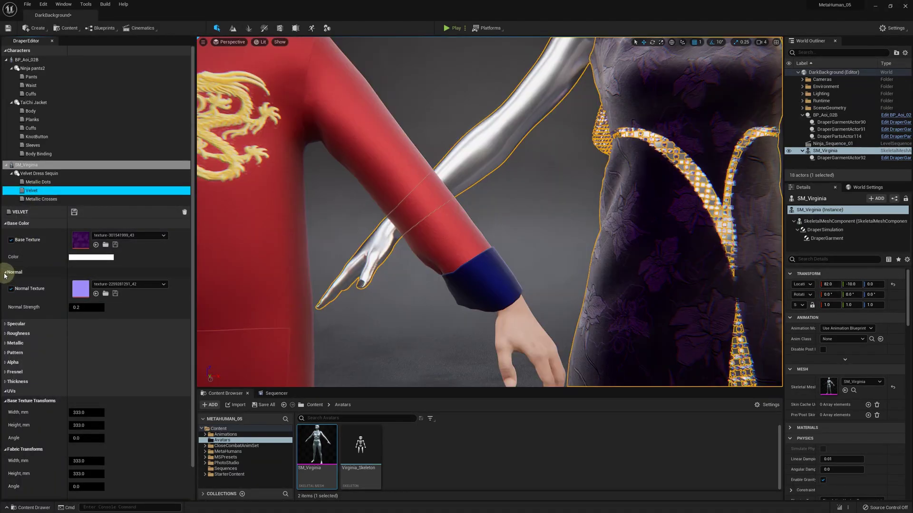
pyautogui.click(5, 272)
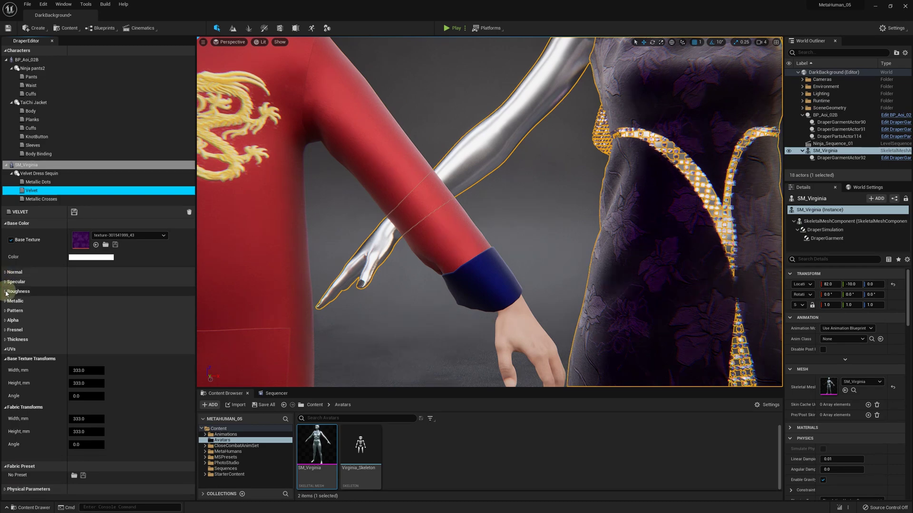
pyautogui.click(6, 292)
pyautogui.click(6, 292)
pyautogui.click(6, 292)
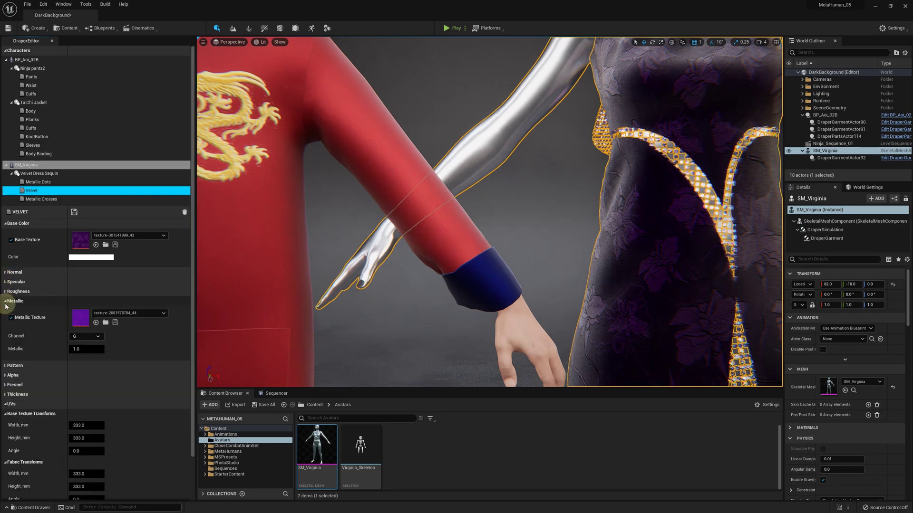
pyautogui.click(6, 292)
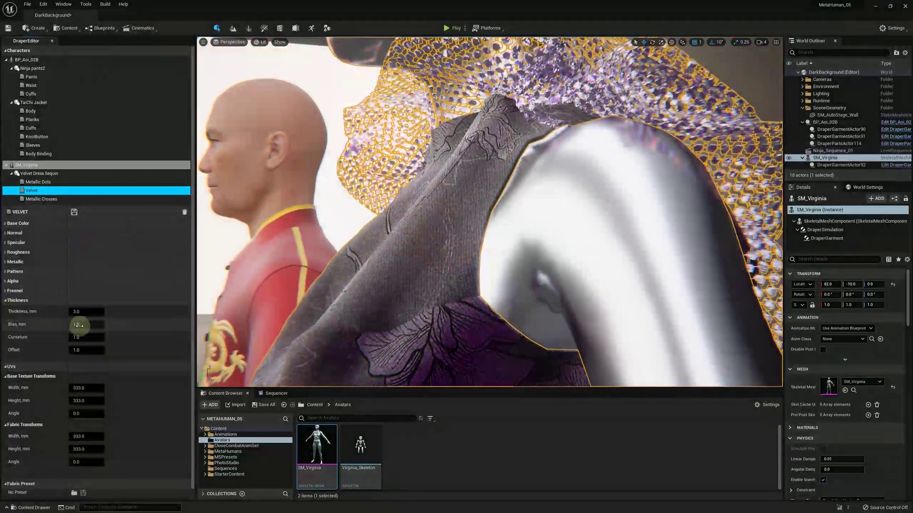
# Try 4.4 mm thickness, reset curvature to 1.0 and thickness to 3.0 mm, then save the Velvet material.
pyautogui.click(74, 311)
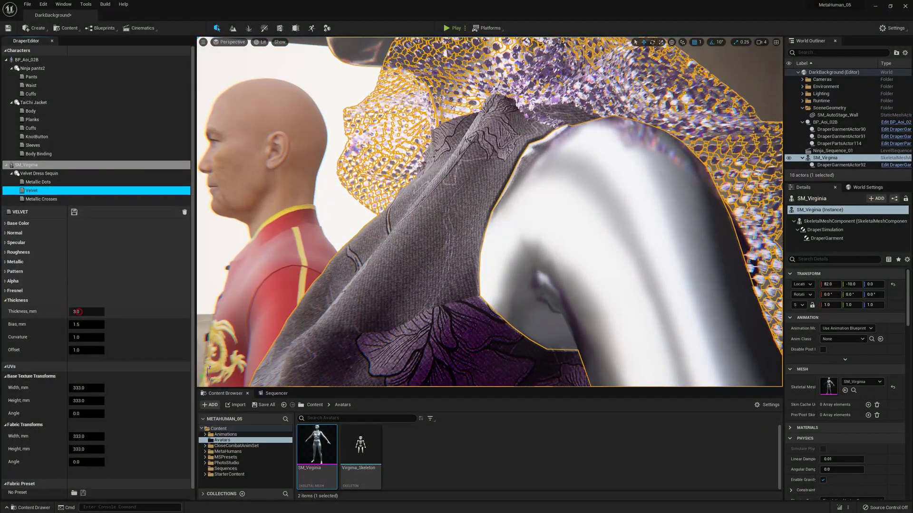
pyautogui.moveTo(76, 312); pyautogui.dragTo(92, 323)
pyautogui.click(107, 337)
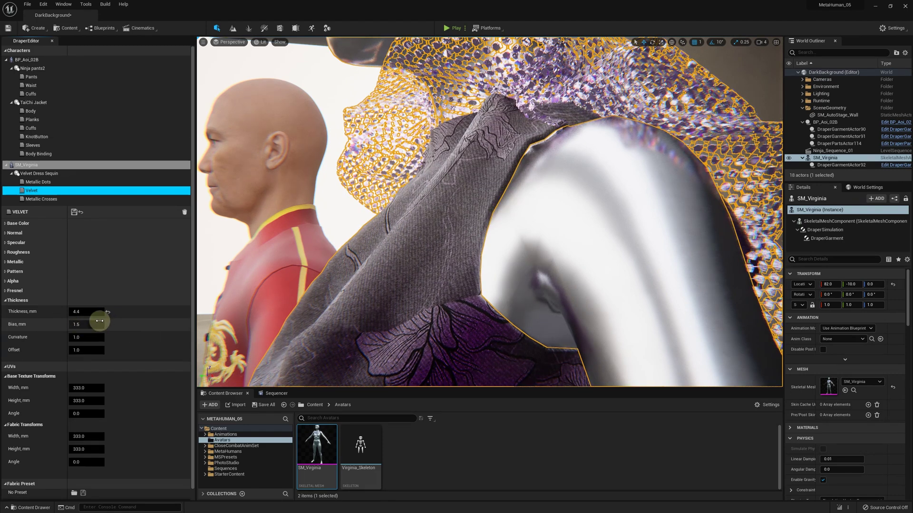
pyautogui.click(108, 311)
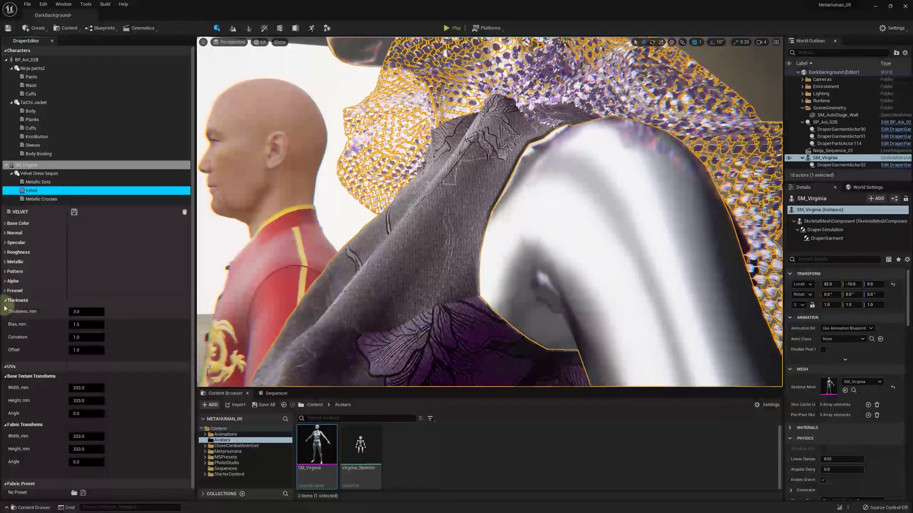
pyautogui.click(5, 301)
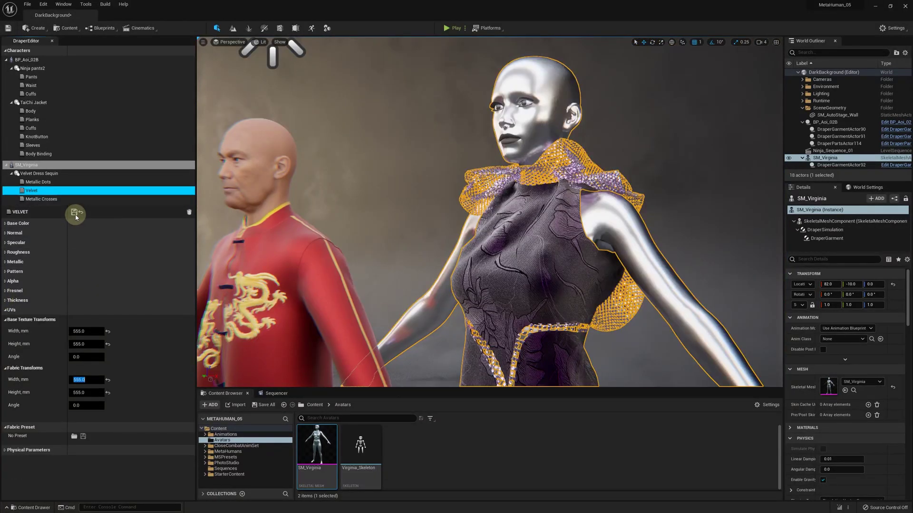
pyautogui.click(74, 212)
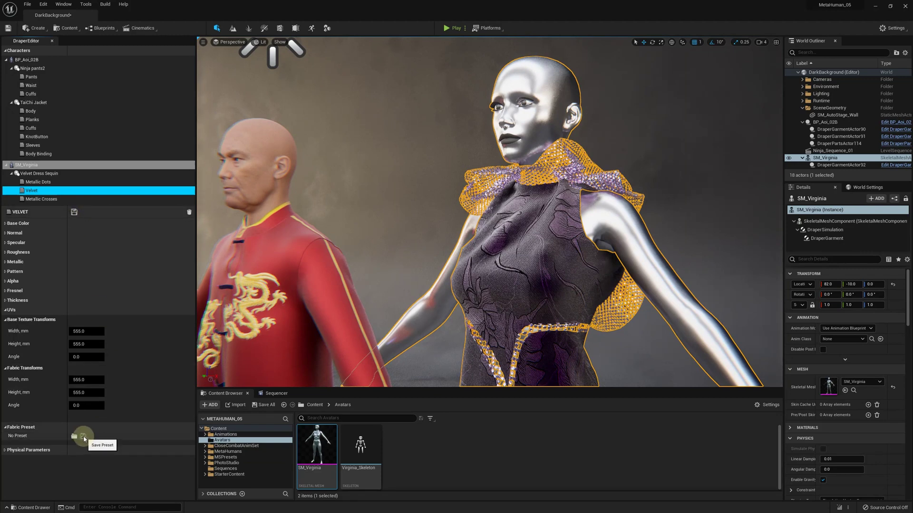
# Load the Taurillon_Leather_Regular_Grain quality preset from Qualities > Leather onto the Velvet fabric.
pyautogui.click(82, 436)
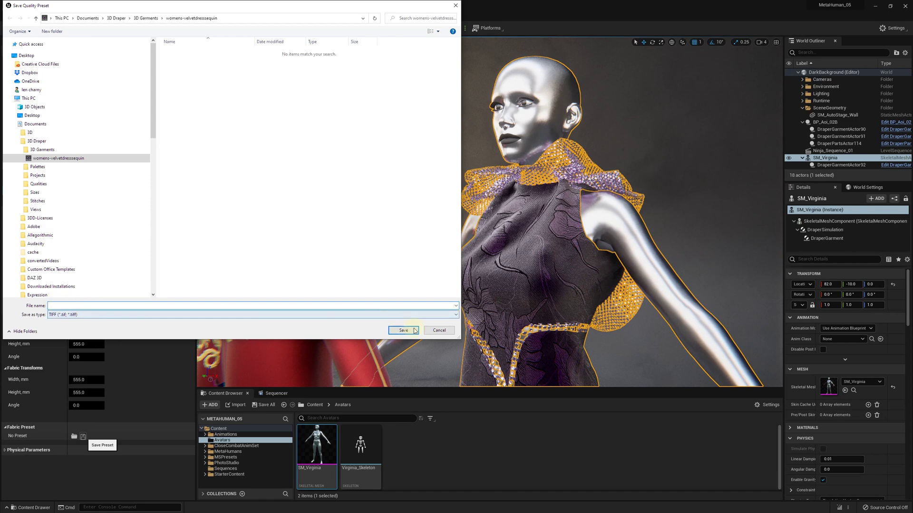
pyautogui.click(439, 330)
pyautogui.click(74, 436)
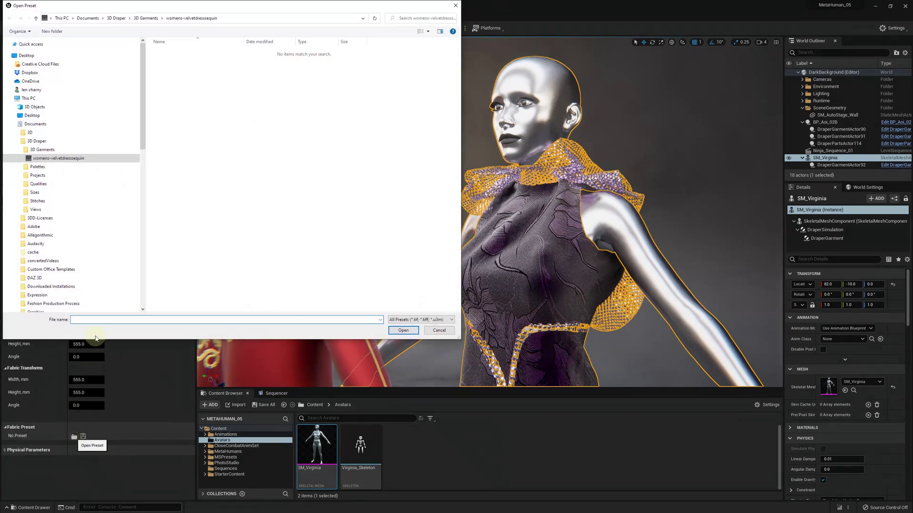
pyautogui.click(38, 184)
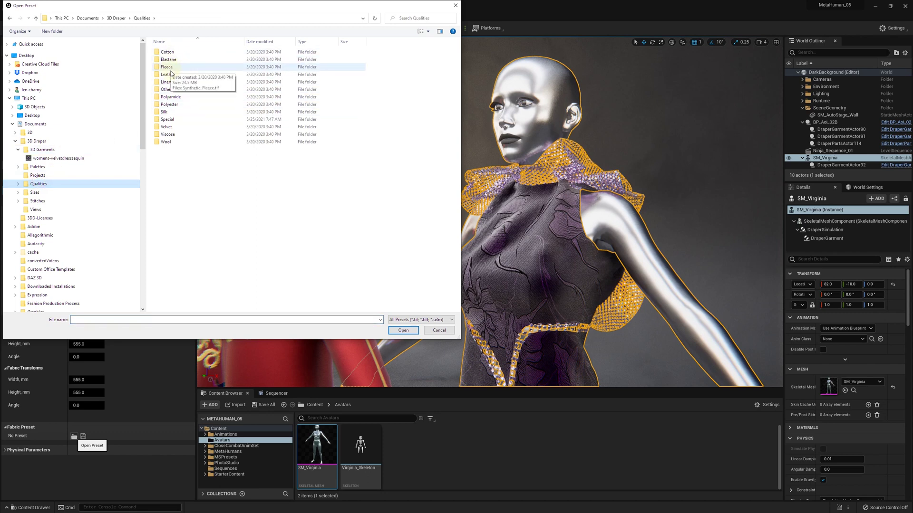
pyautogui.doubleClick(170, 75)
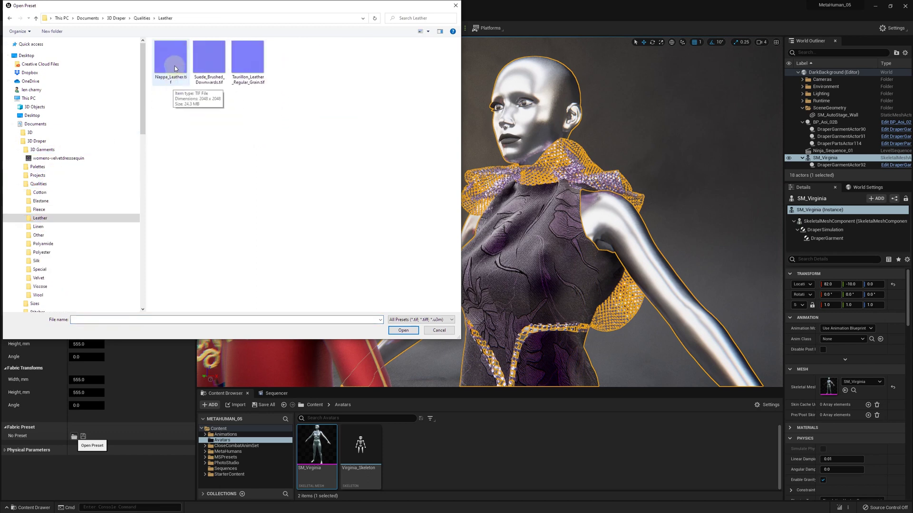
pyautogui.doubleClick(247, 61)
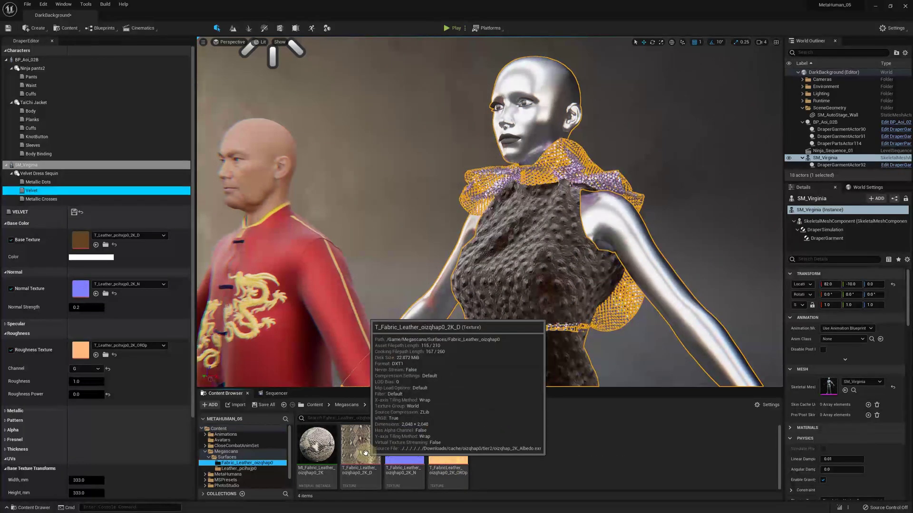
# Apply the leather _D base texture, _N normal map and _ORDp roughness texture, inspecting its green channel.
pyautogui.moveTo(365, 452); pyautogui.dragTo(82, 237)
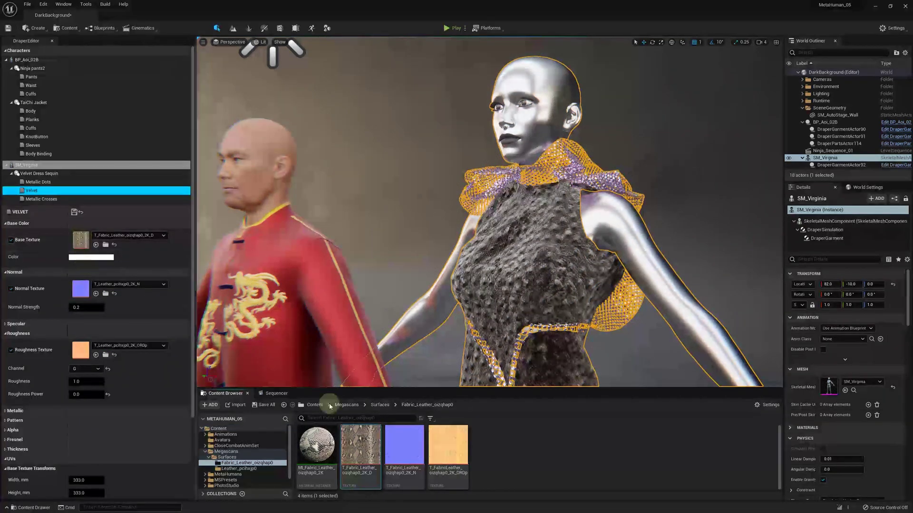
pyautogui.moveTo(408, 448); pyautogui.dragTo(359, 422)
pyautogui.moveTo(90, 289); pyautogui.dragTo(89, 290)
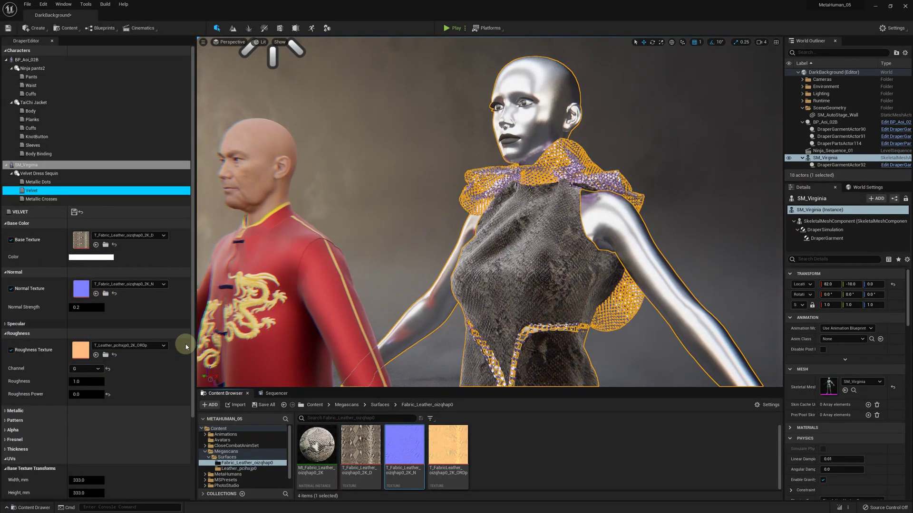
pyautogui.moveTo(449, 449); pyautogui.dragTo(88, 350)
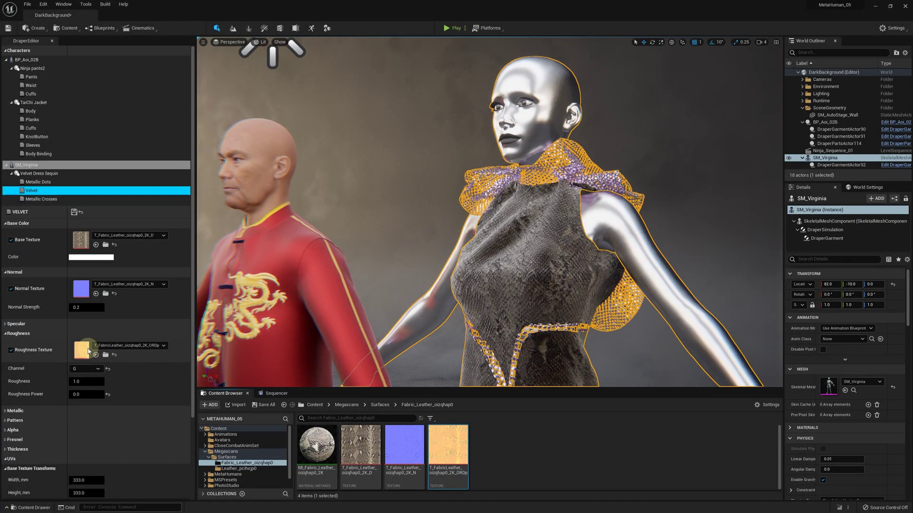
pyautogui.doubleClick(88, 351)
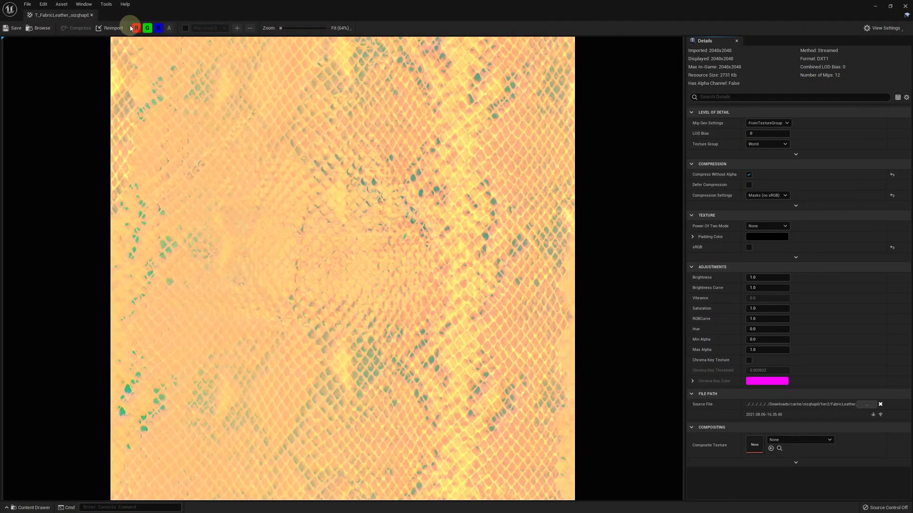
pyautogui.click(135, 28)
pyautogui.click(157, 28)
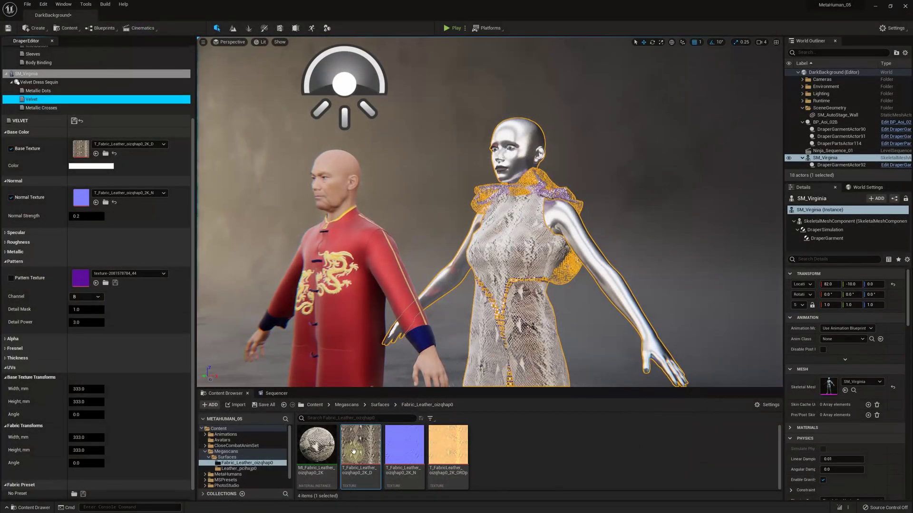
# Enable the leather _D pattern texture, set Detail Mask to 0.2, and lower Fuzz and Fresnel Power.
pyautogui.moveTo(354, 451); pyautogui.dragTo(81, 278)
pyautogui.click(11, 278)
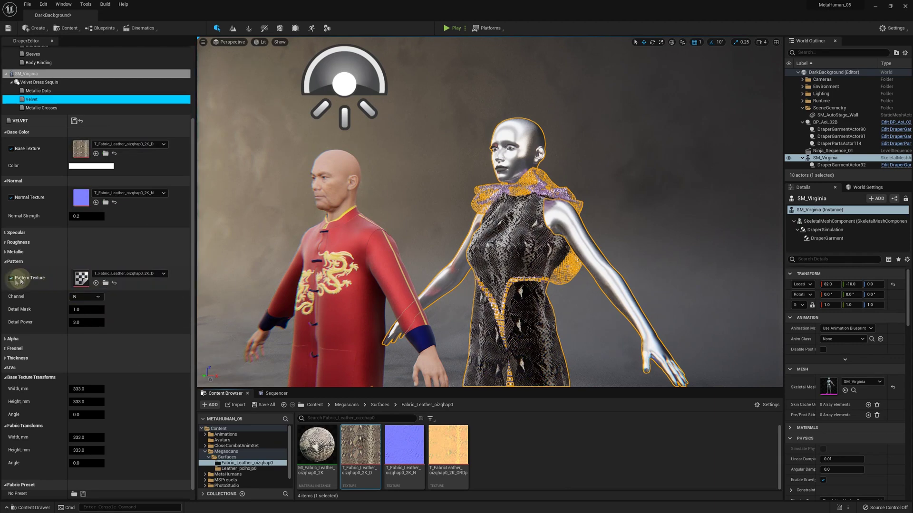
pyautogui.click(76, 310)
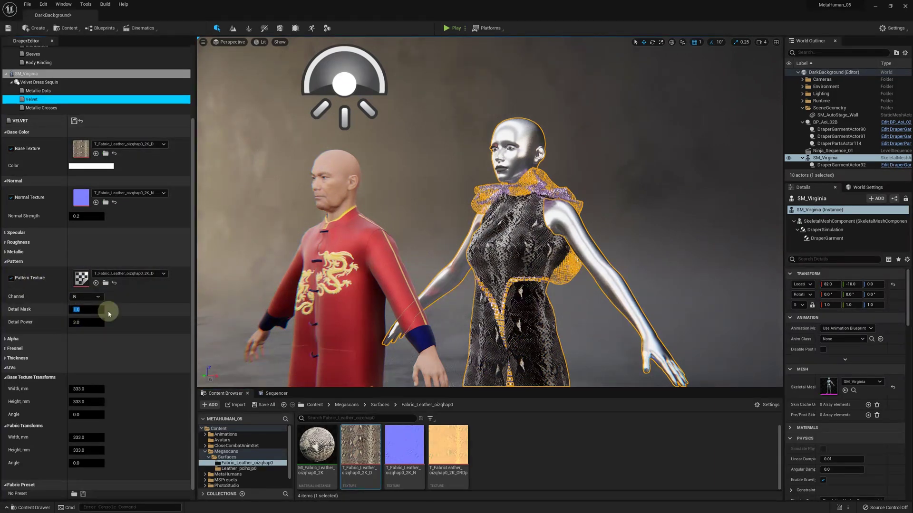
pyautogui.write('0.2')
pyautogui.press('Return')
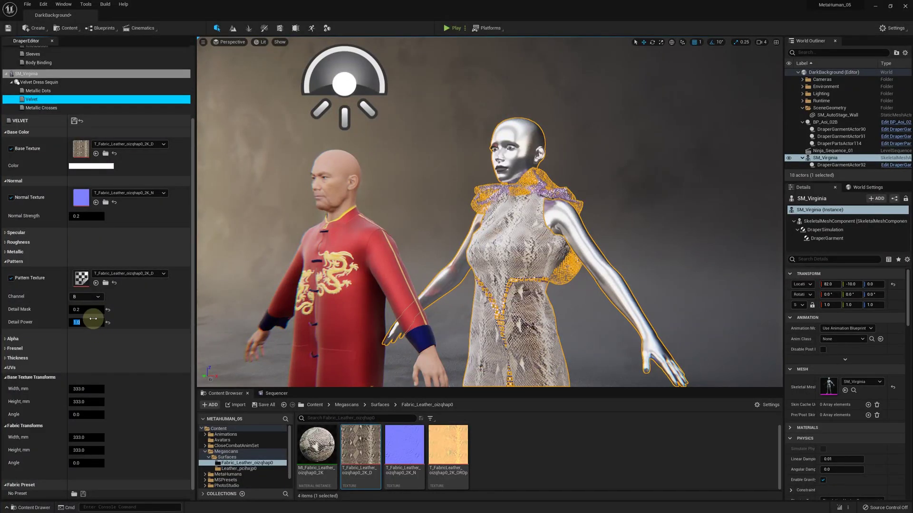
pyautogui.moveTo(84, 310); pyautogui.dragTo(86, 310)
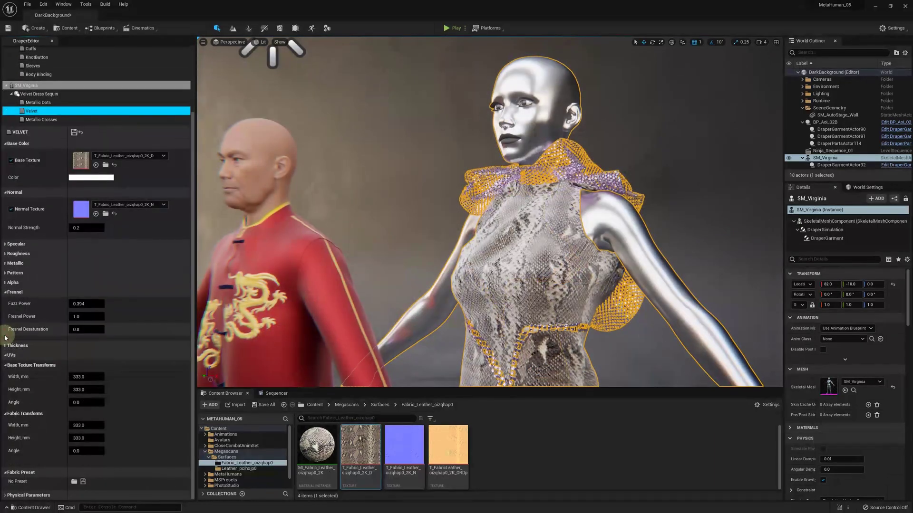
pyautogui.moveTo(75, 305); pyautogui.dragTo(84, 304)
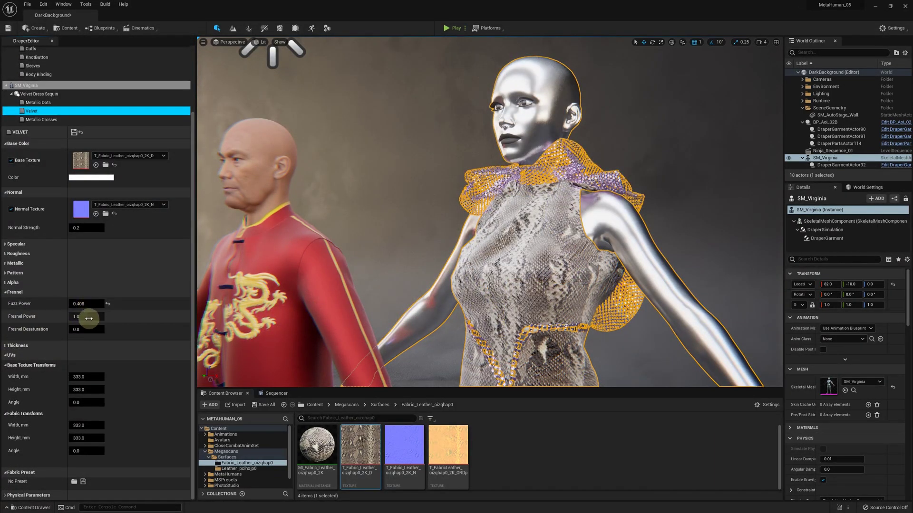
pyautogui.moveTo(81, 316)
pyautogui.mouseDown()
pyautogui.moveTo(97, 317)
pyautogui.moveTo(79, 304)
pyautogui.moveTo(85, 316)
pyautogui.mouseUp()
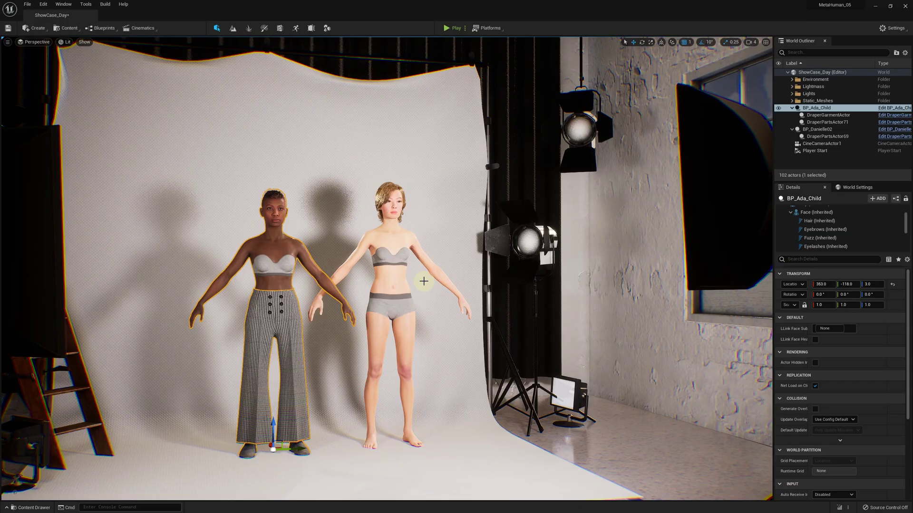
# Load the womens-widepants garment onto BP_Danielle02 with UV wrapping enabled, then play the level.
pyautogui.click(814, 129)
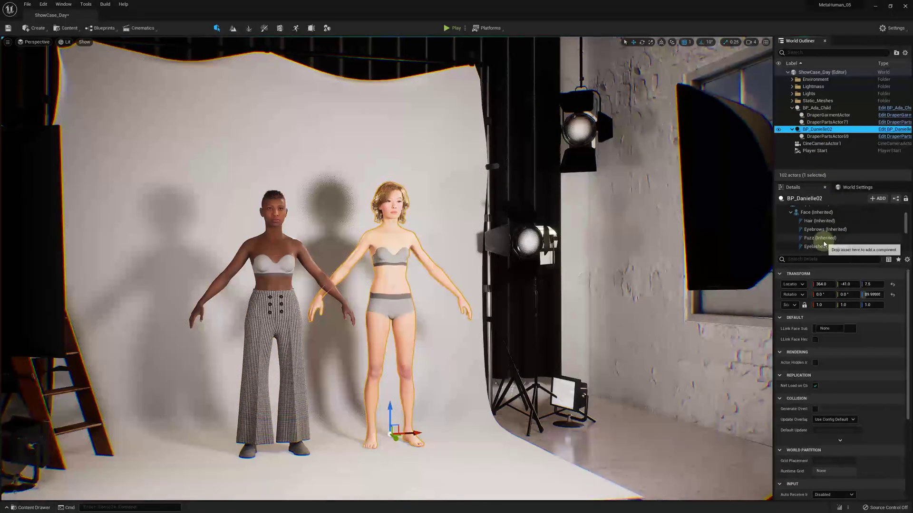
pyautogui.scroll(-1, 824, 244)
pyautogui.scroll(-5, 825, 244)
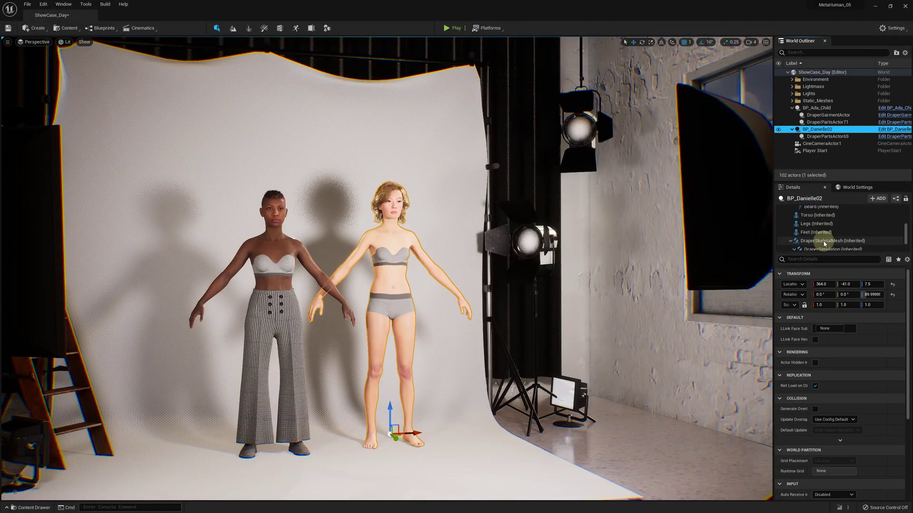
pyautogui.scroll(-3, 824, 243)
pyautogui.click(823, 235)
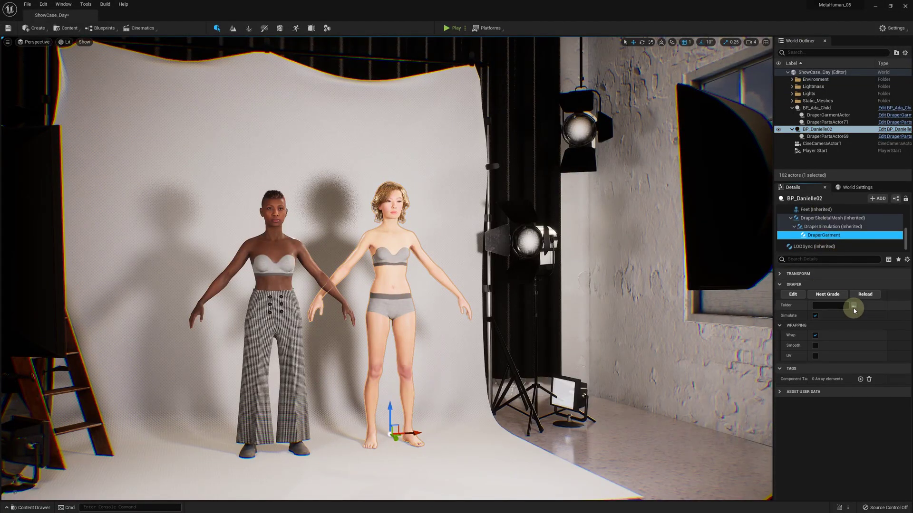
pyautogui.click(854, 306)
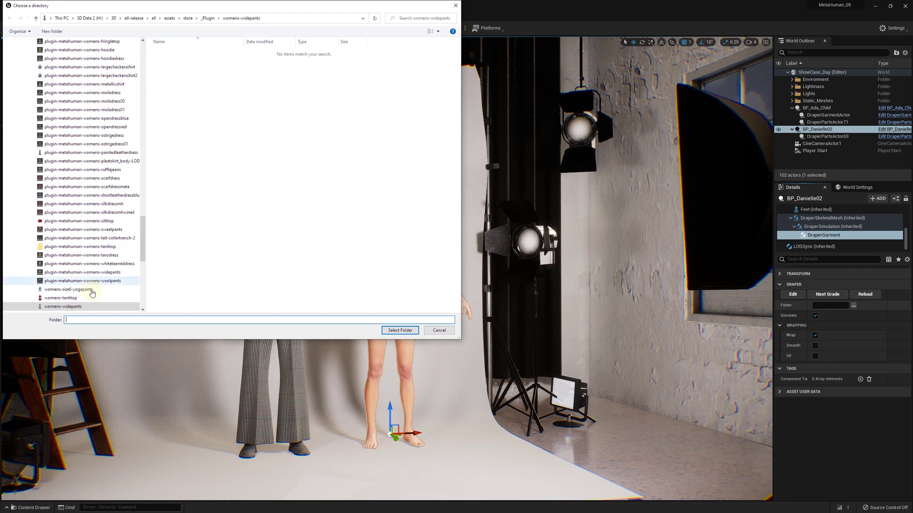
pyautogui.click(79, 307)
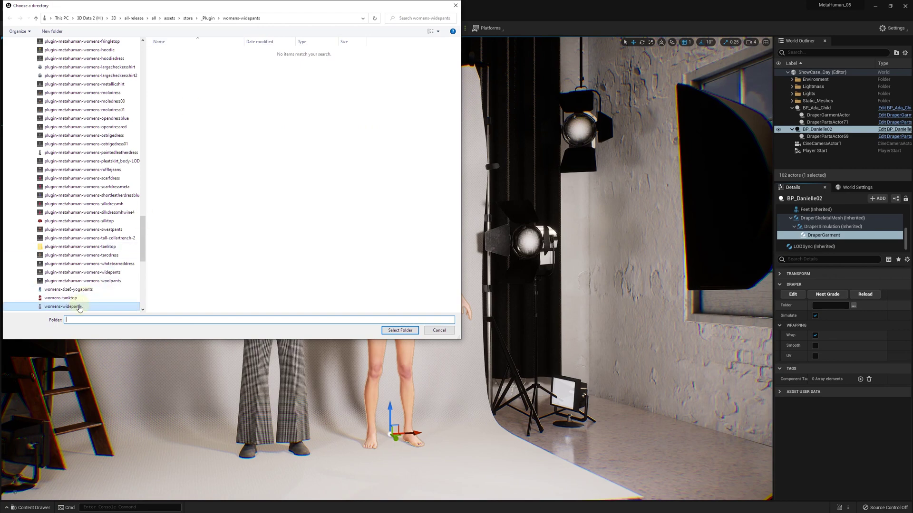
pyautogui.click(399, 329)
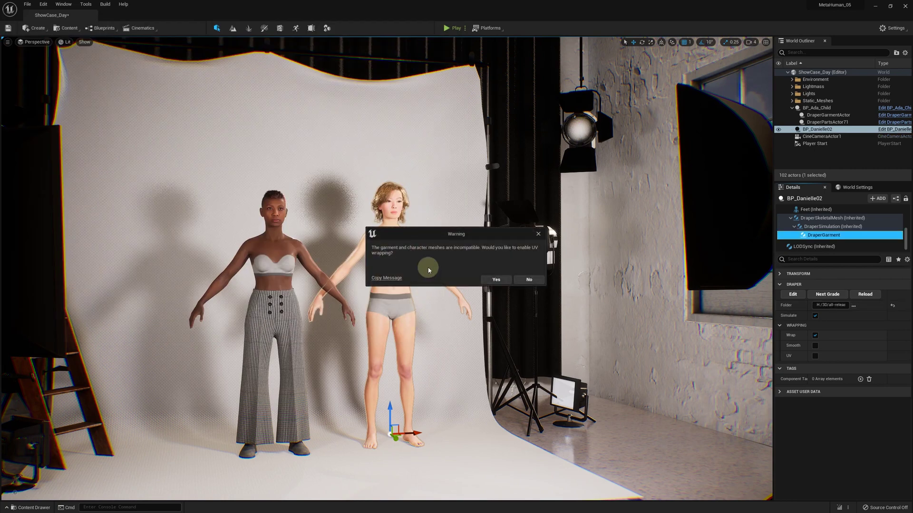
pyautogui.click(497, 279)
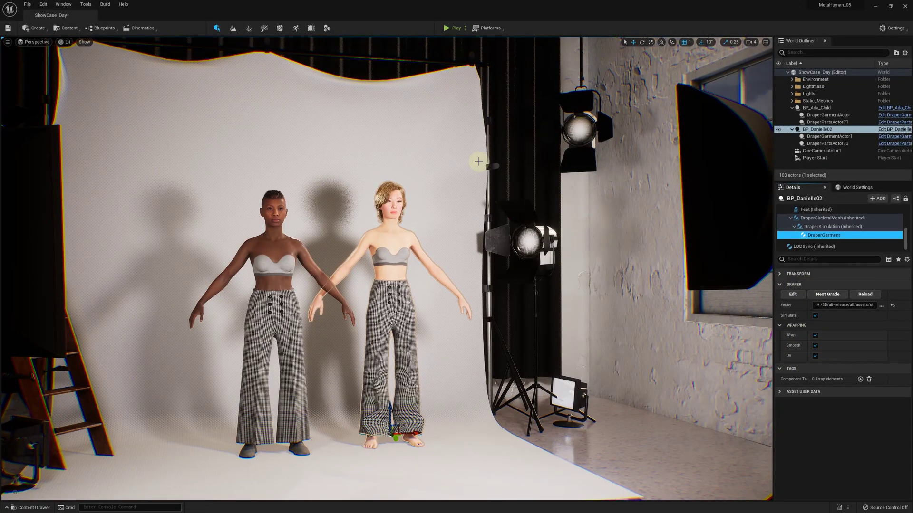
pyautogui.click(453, 30)
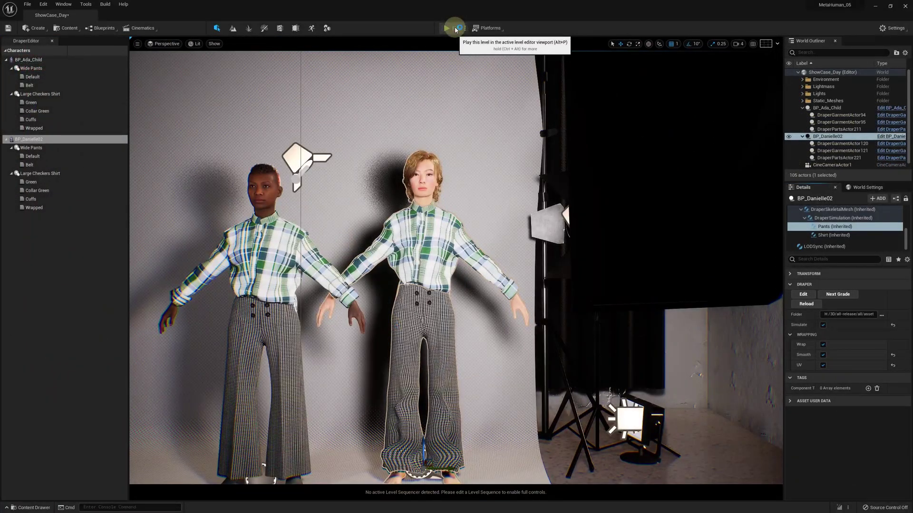
# Start Play In Editor, move closer to both figures, and reload the Wide Pants garment.
pyautogui.click(455, 29)
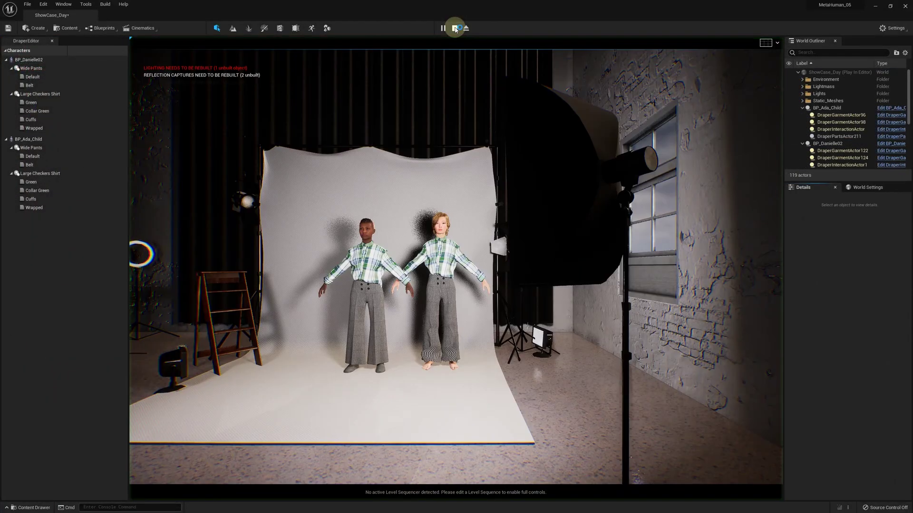
pyautogui.click(477, 362)
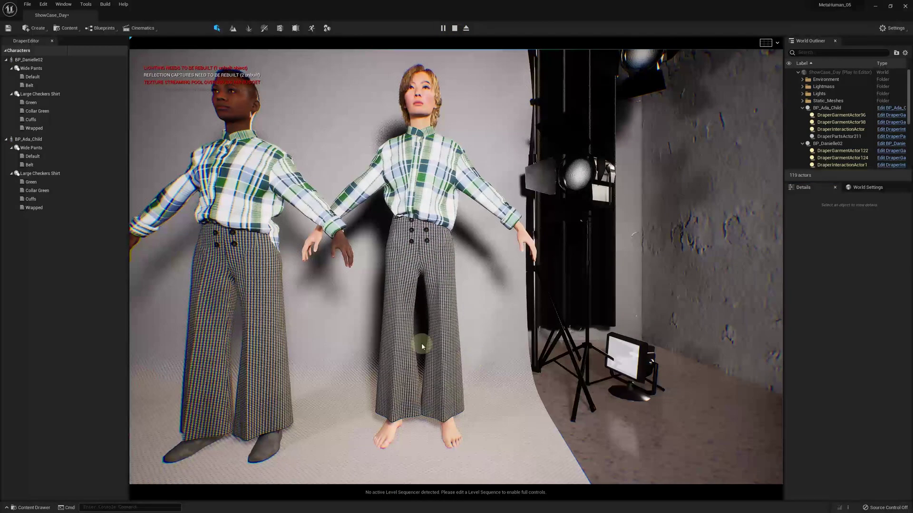
pyautogui.click(116, 68)
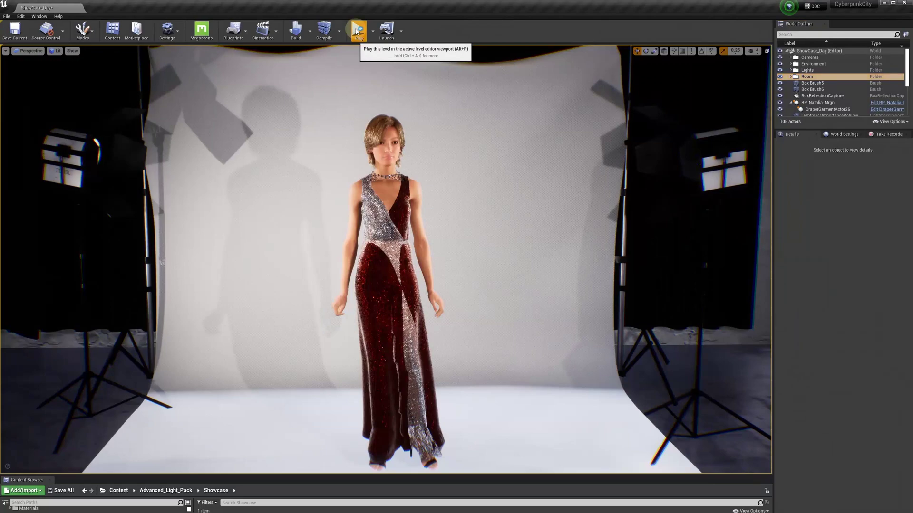
# Play the level and pull the dress skirt to test the cloth, then play the mannequin outfit project.
pyautogui.click(356, 32)
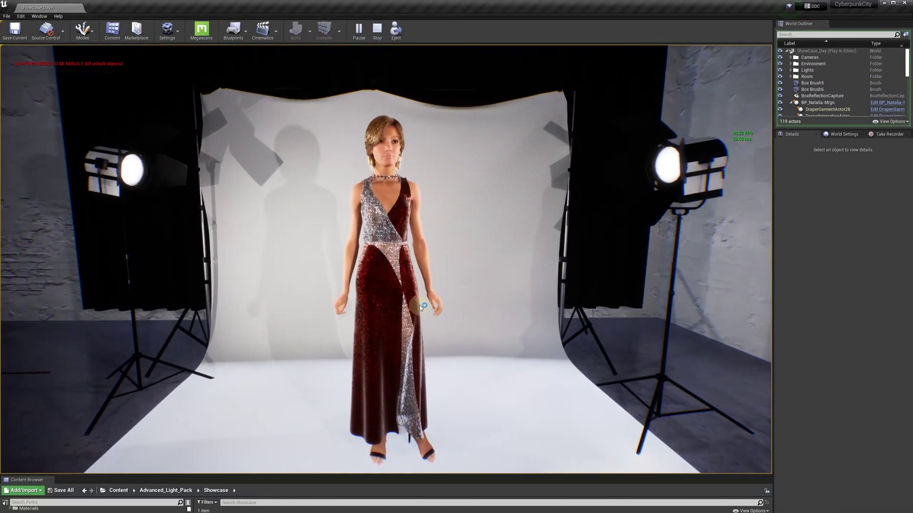
pyautogui.moveTo(419, 305); pyautogui.dragTo(261, 373)
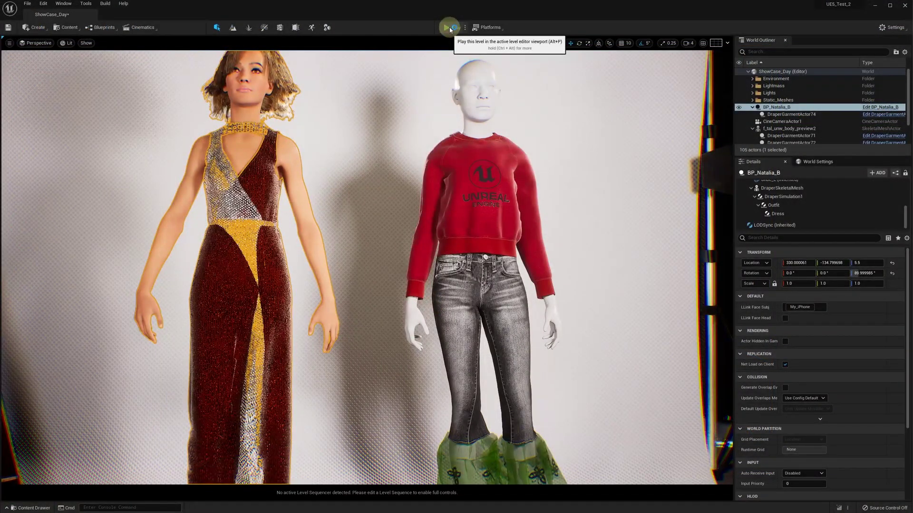
pyautogui.click(449, 27)
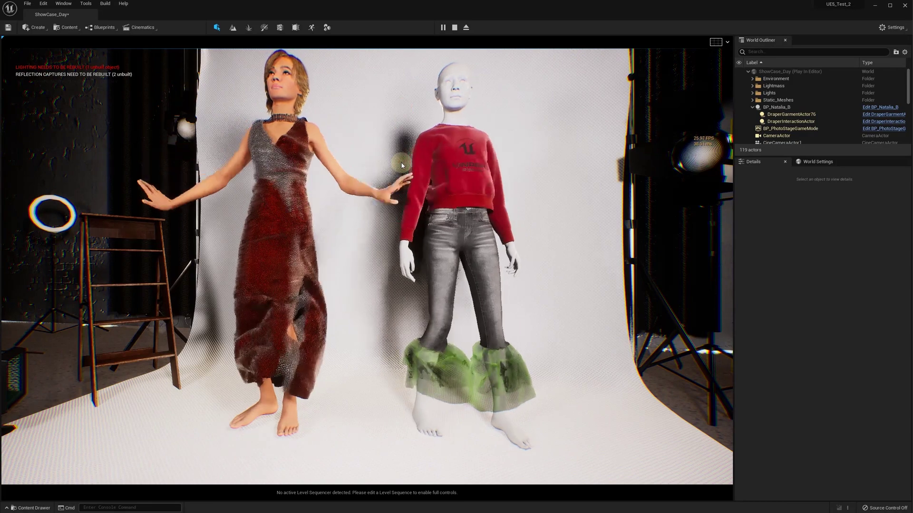
pyautogui.moveTo(401, 166); pyautogui.dragTo(403, 152)
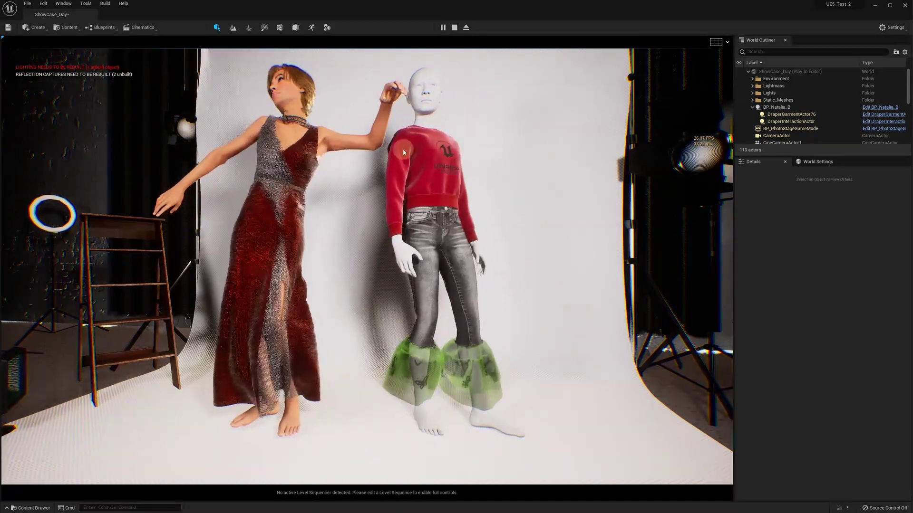
# Stop play and set the mannequin's DraperSimulation Device value to -1.
pyautogui.click(454, 27)
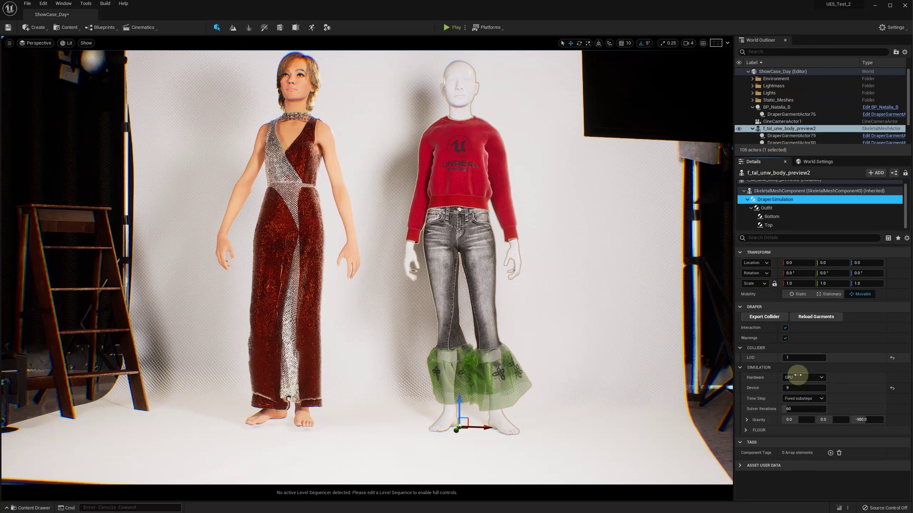
pyautogui.click(802, 389)
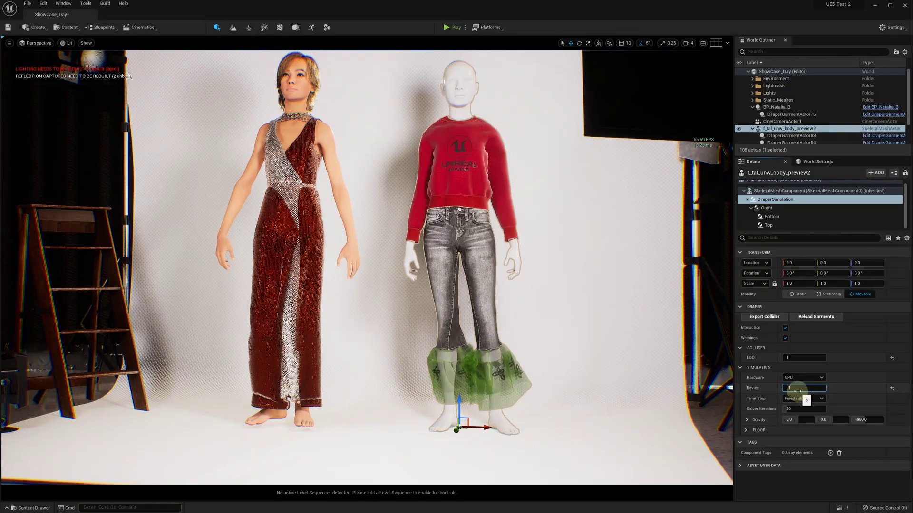
pyautogui.press('Return')
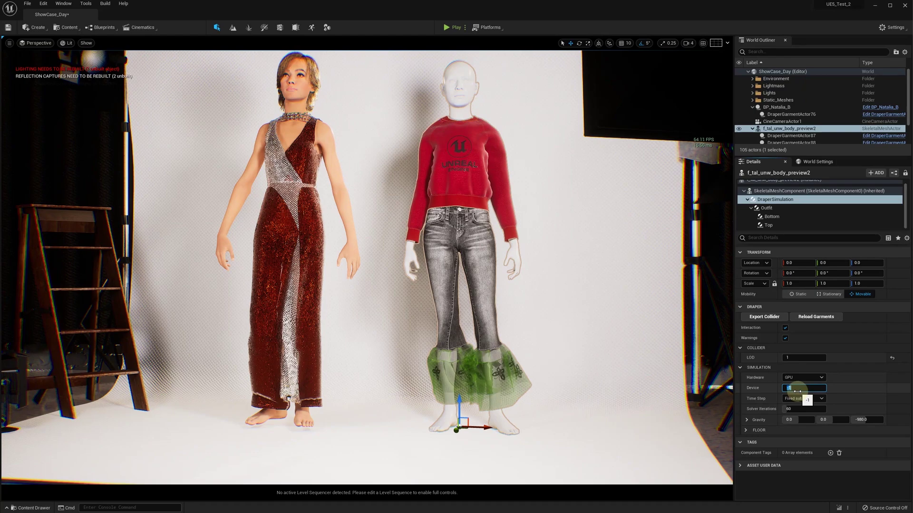